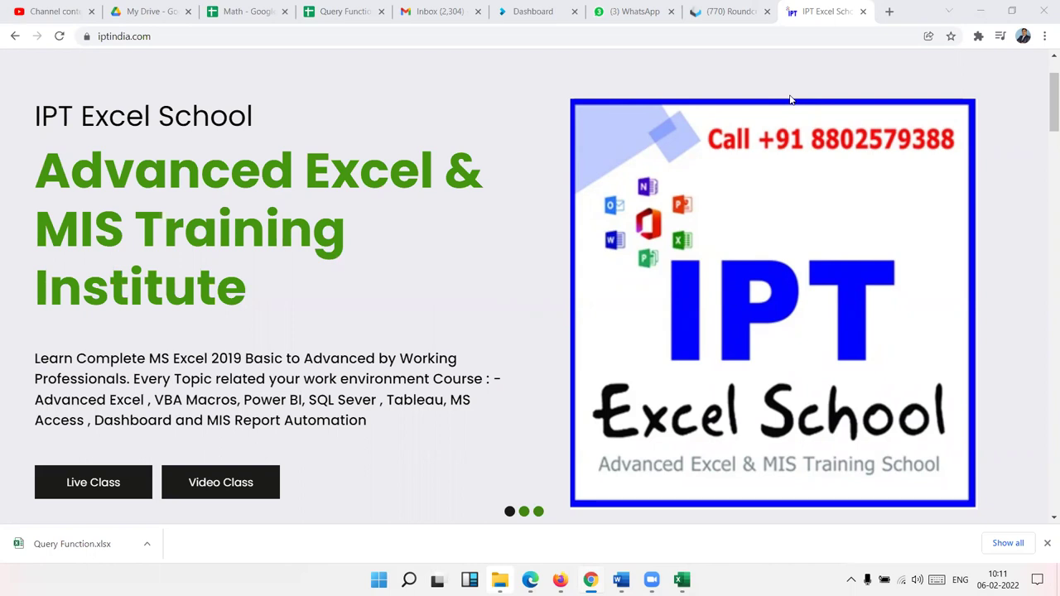
Cycle the IPT Excel School banner past the Zoom Online Classes slide to the Video Class slide
click(524, 512)
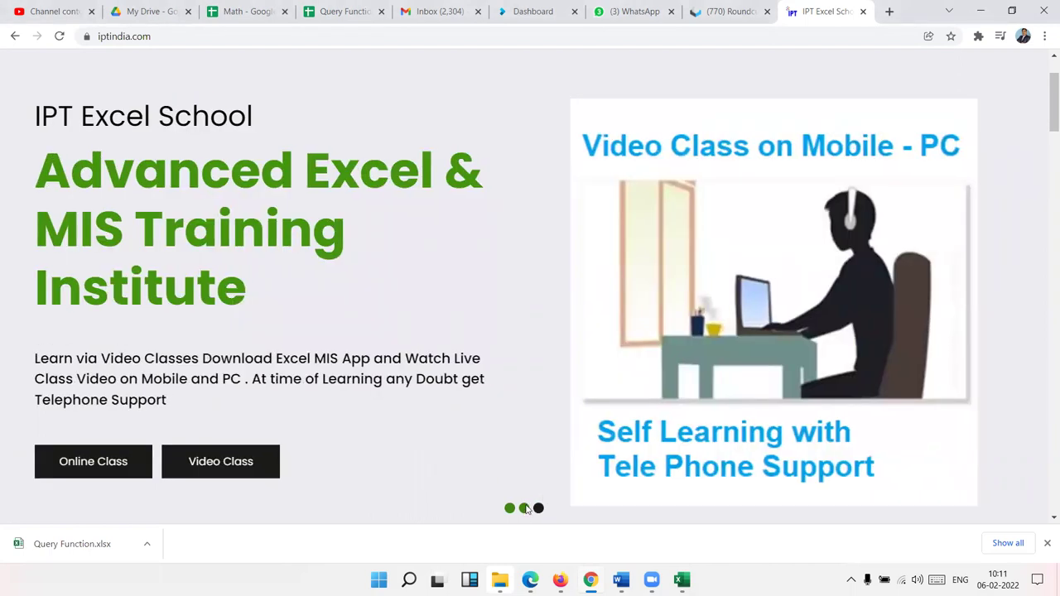
click(525, 508)
click(524, 507)
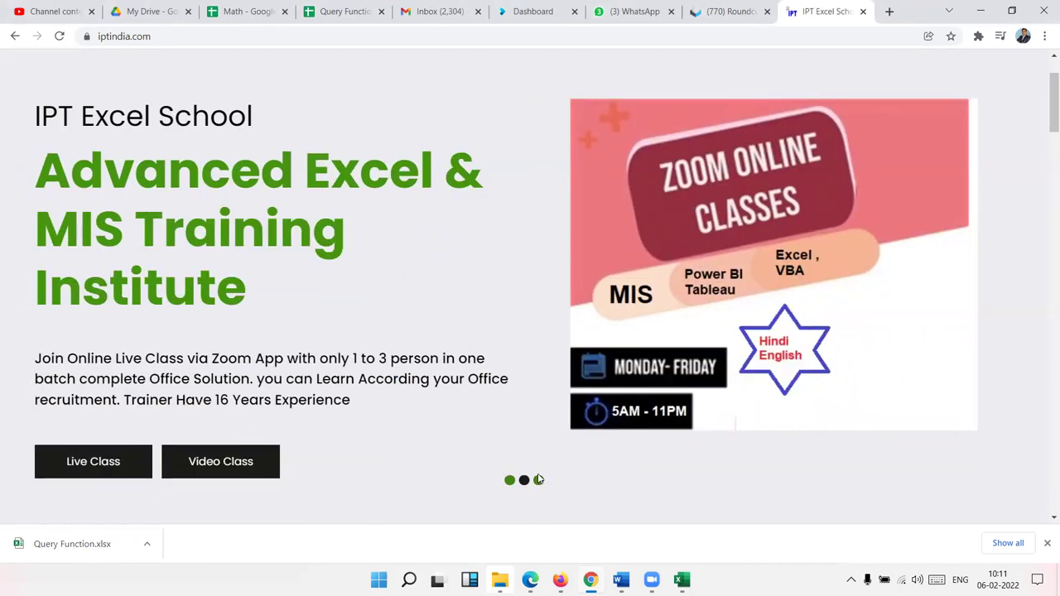
click(539, 481)
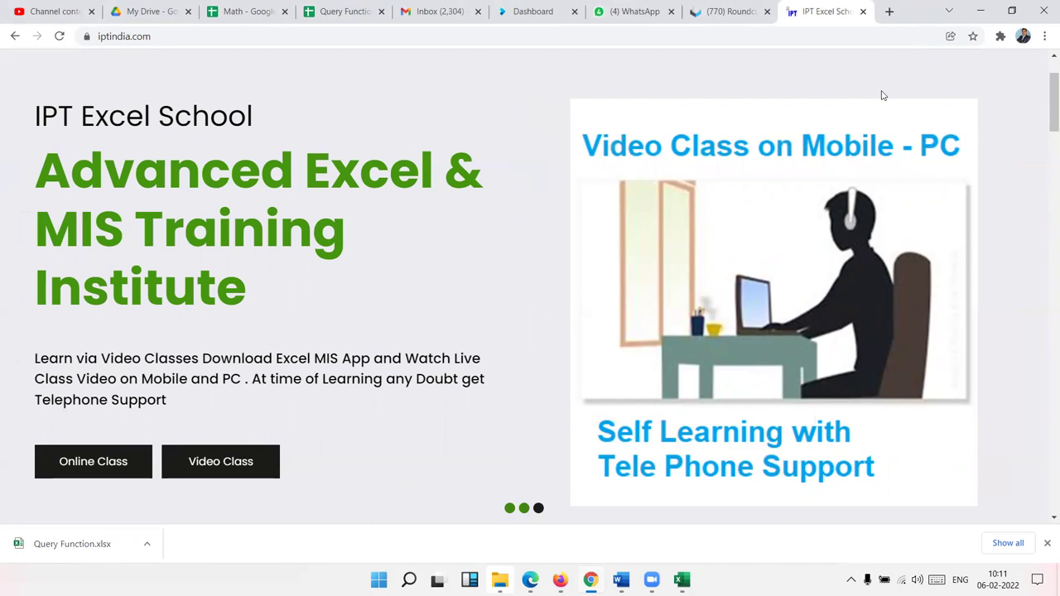
In a new tab, open the Google Play page for EXCEL MIS TRAINING and select its title
click(891, 11)
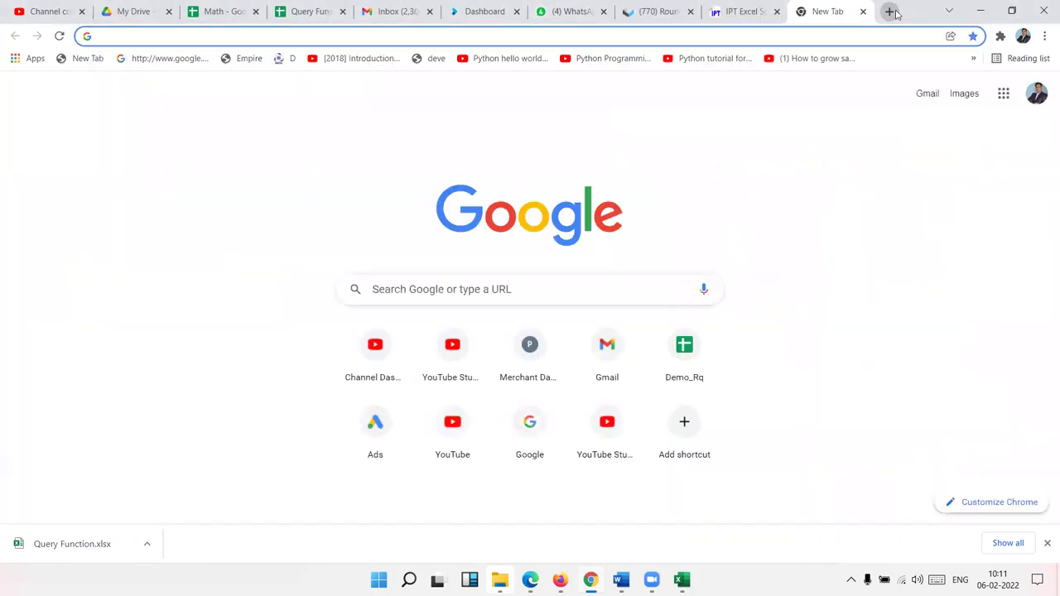
text(pl)
key(Return)
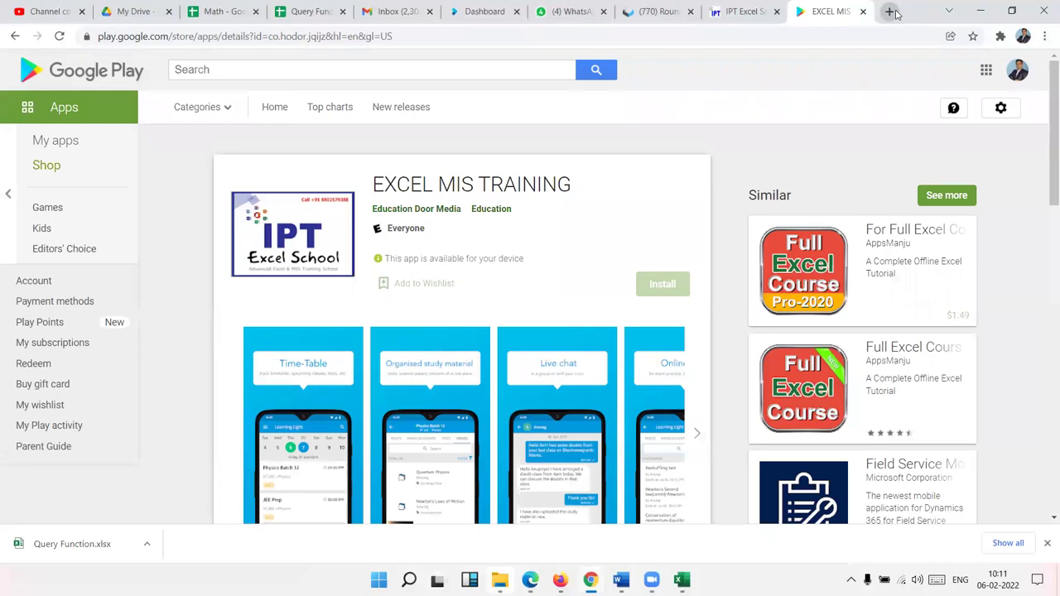
double_click(537, 183)
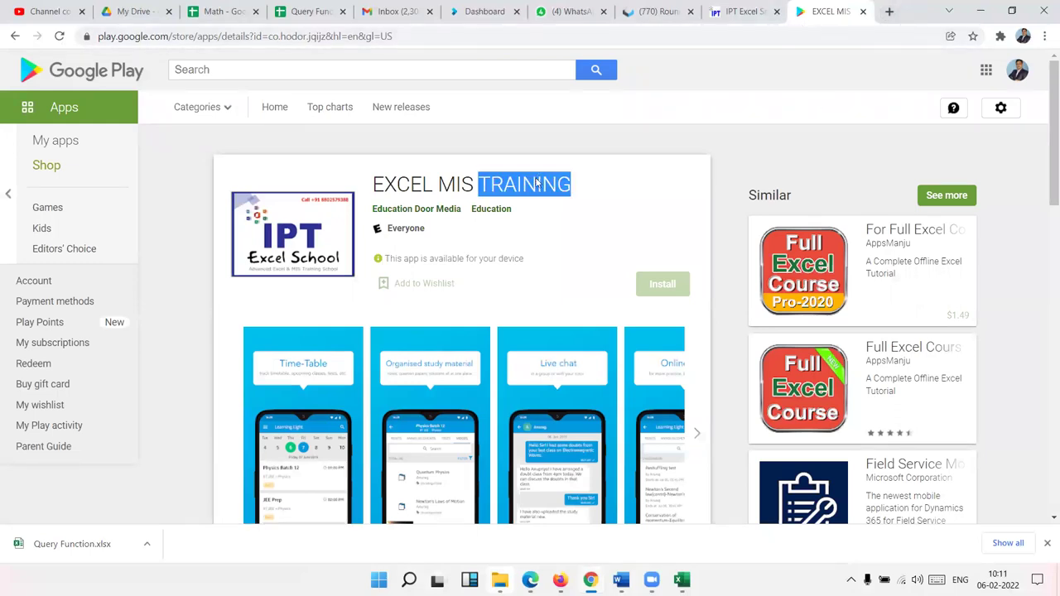
triple_click(537, 183)
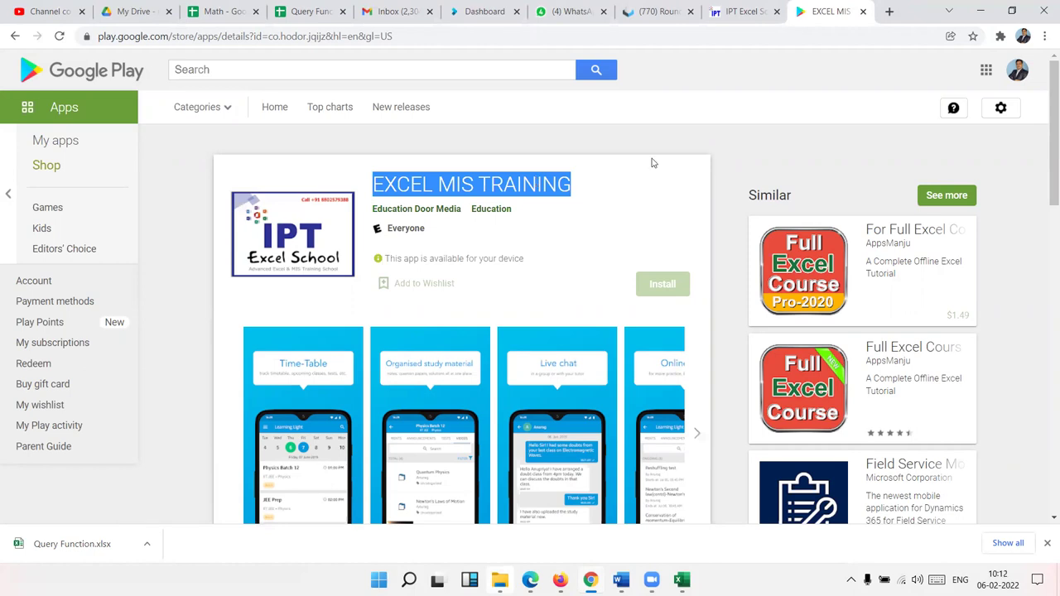
Browse the 19 courses in the Classplus store, then return to the IPT Excel School site
click(469, 13)
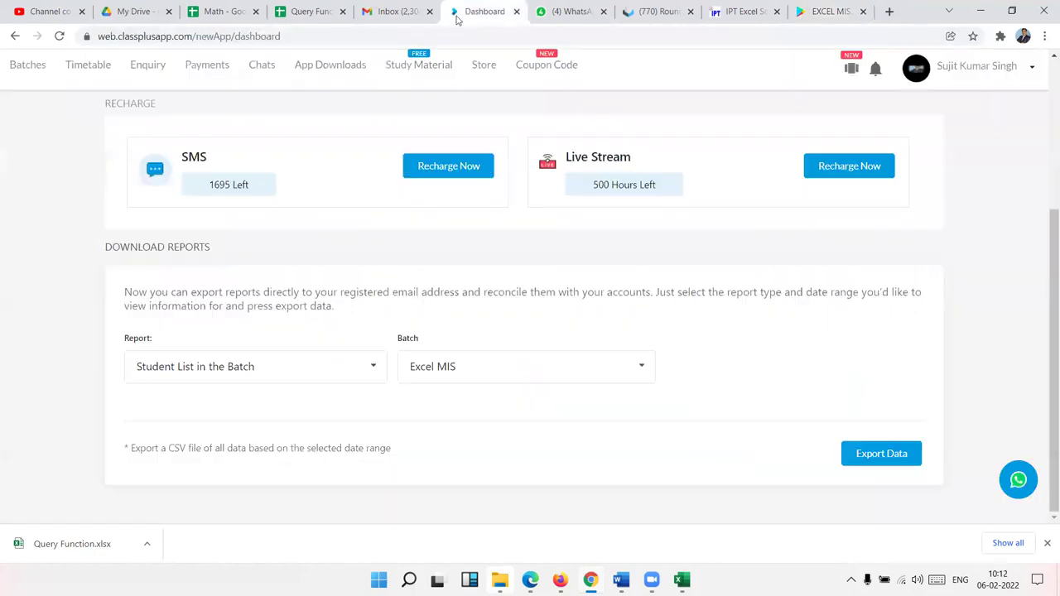
click(477, 73)
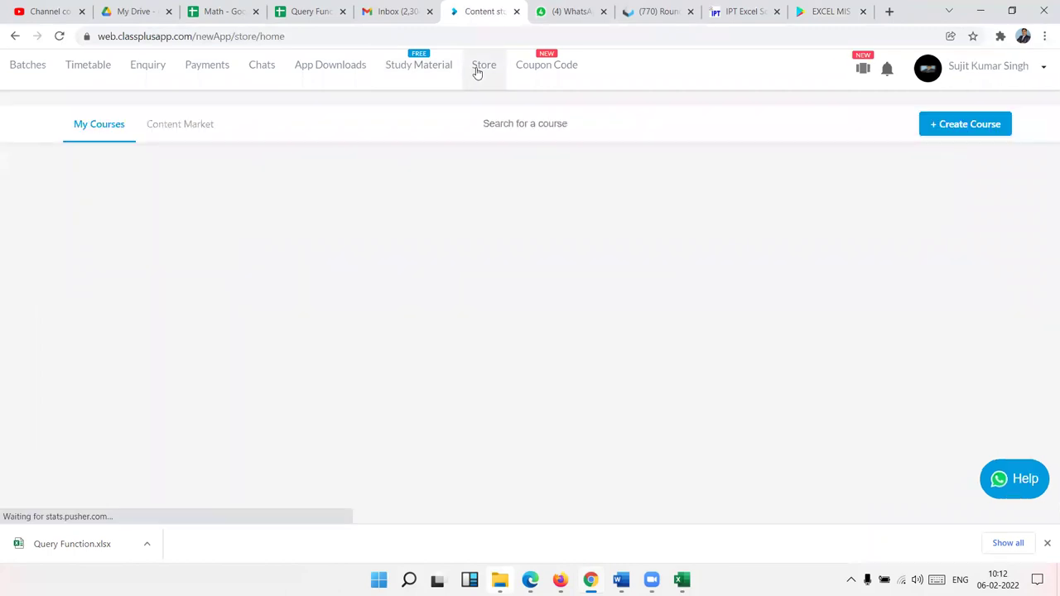
scroll(502, 213, down, 5)
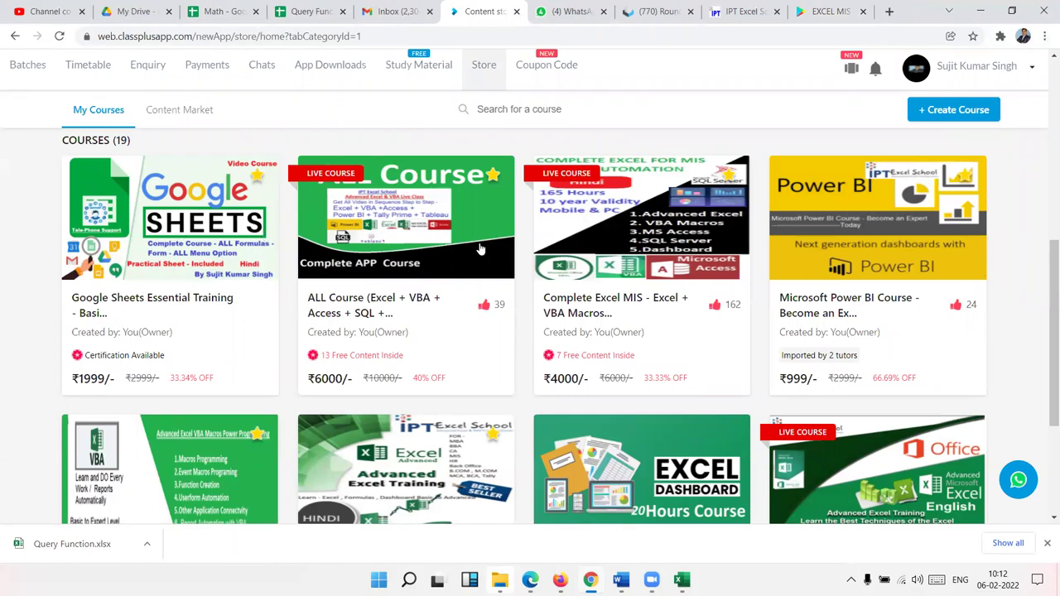
scroll(793, 255, down, 3)
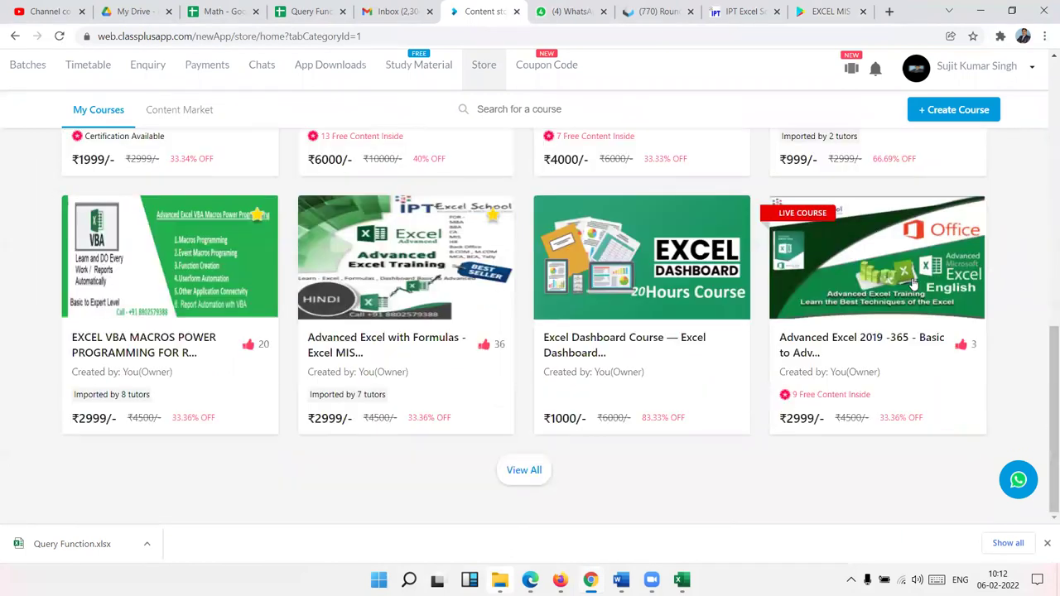
scroll(896, 210, up, 9)
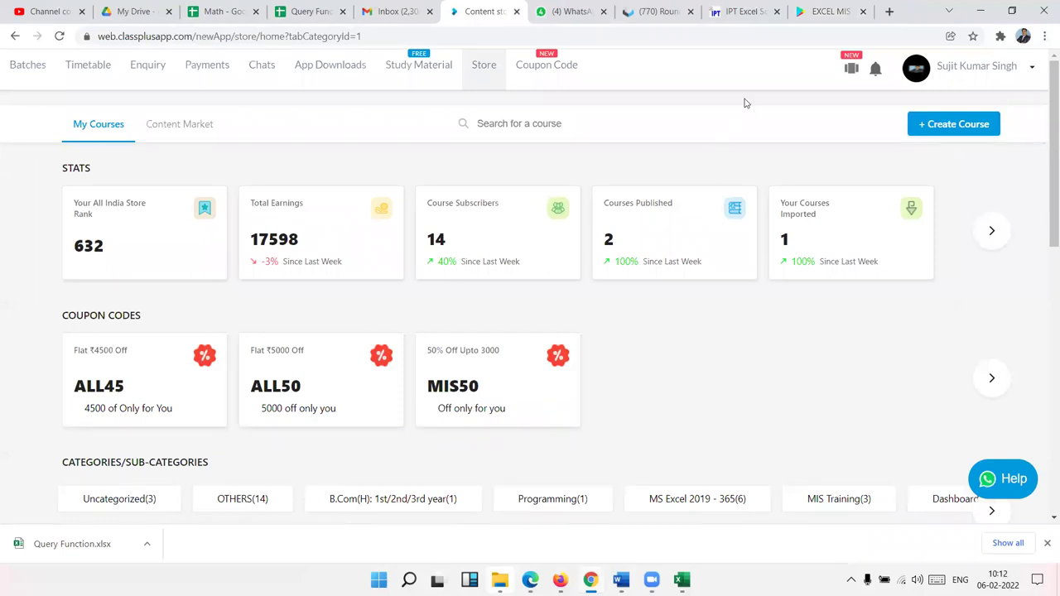
click(734, 15)
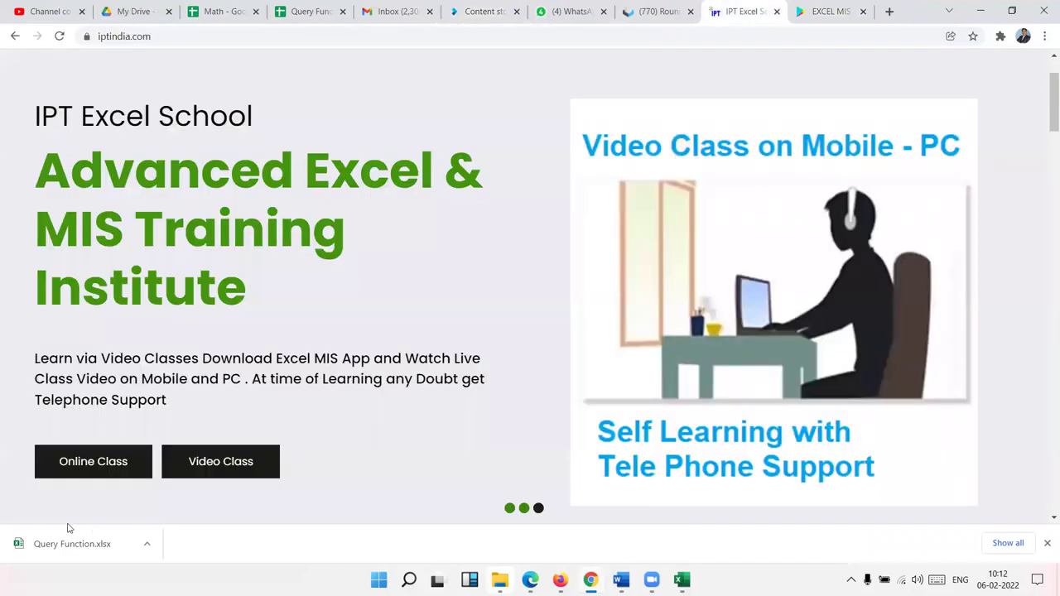
Load the live.iptindia.com course grid and open the Advanced Excel with Formulas course
click(81, 472)
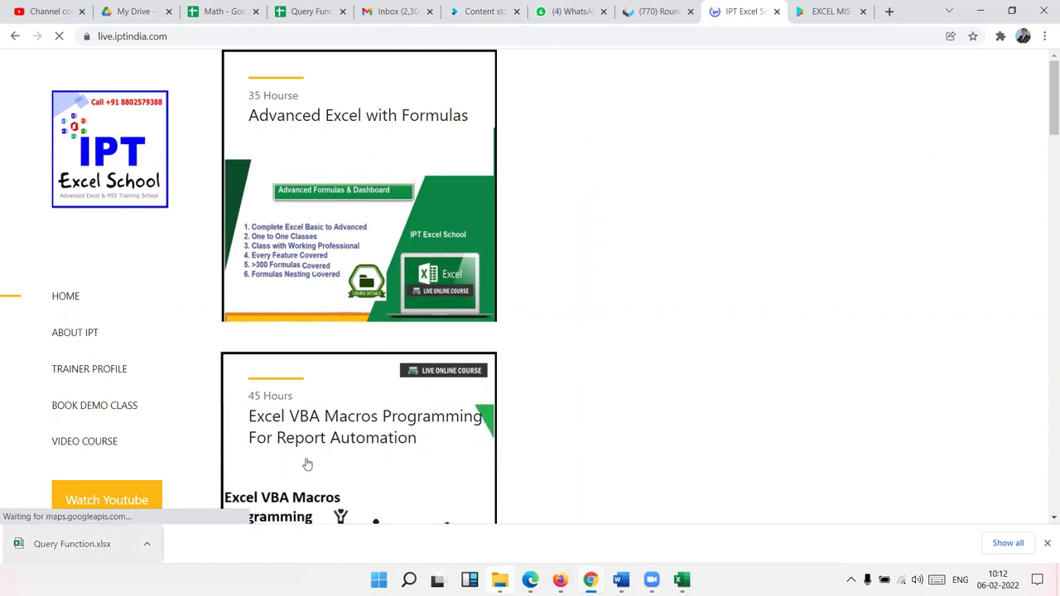
scroll(389, 415, down, 5)
scroll(484, 361, down, 2)
scroll(486, 361, up, 3)
scroll(488, 362, up, 3)
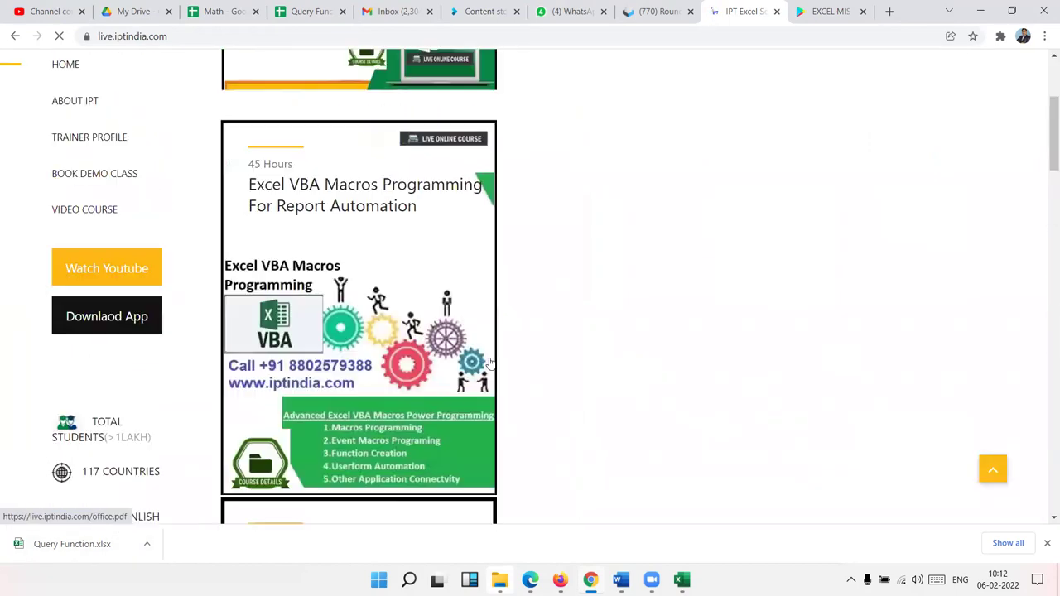
scroll(492, 363, up, 2)
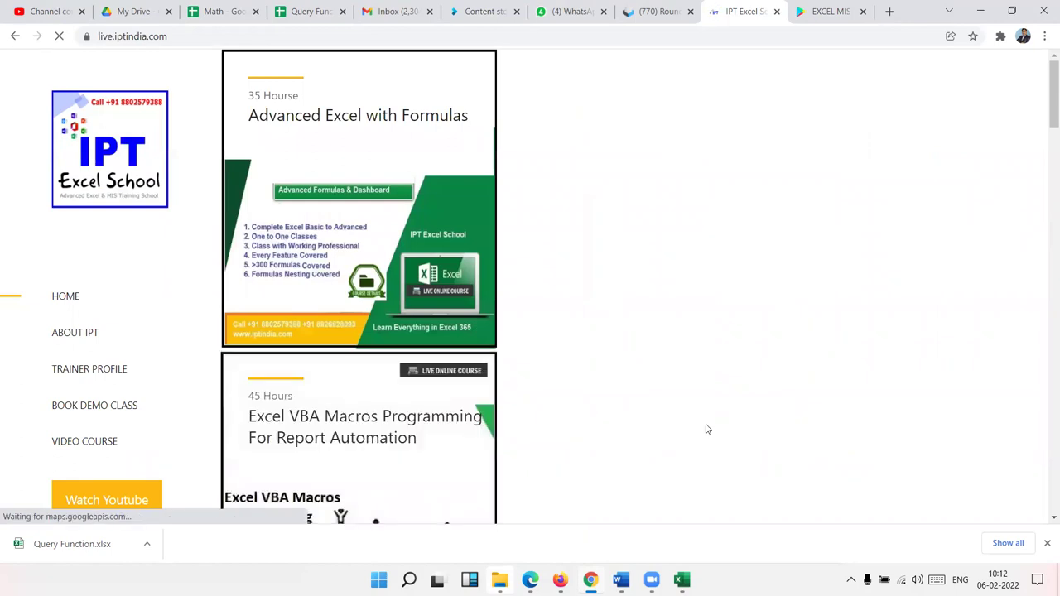
click(60, 42)
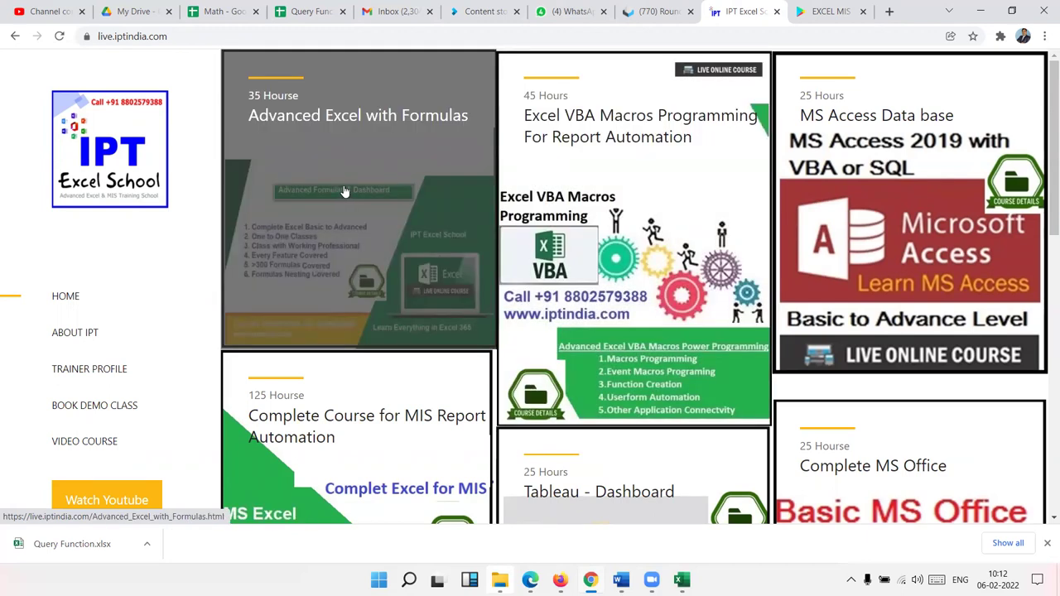
click(382, 206)
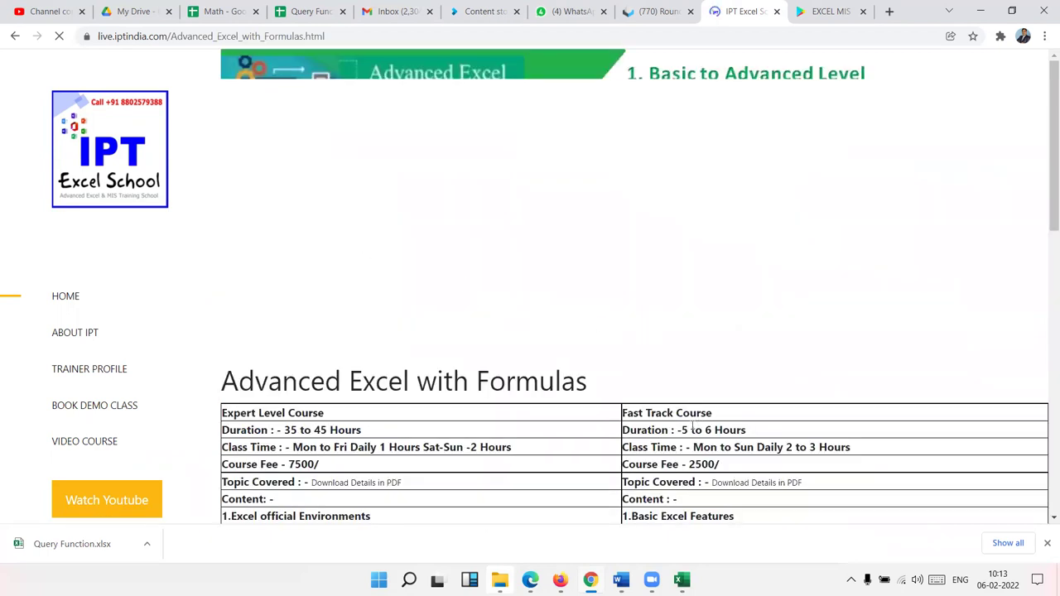
Review the Expert Level and Fast Track headings, Duration and Class Time rows
triple_click(659, 413)
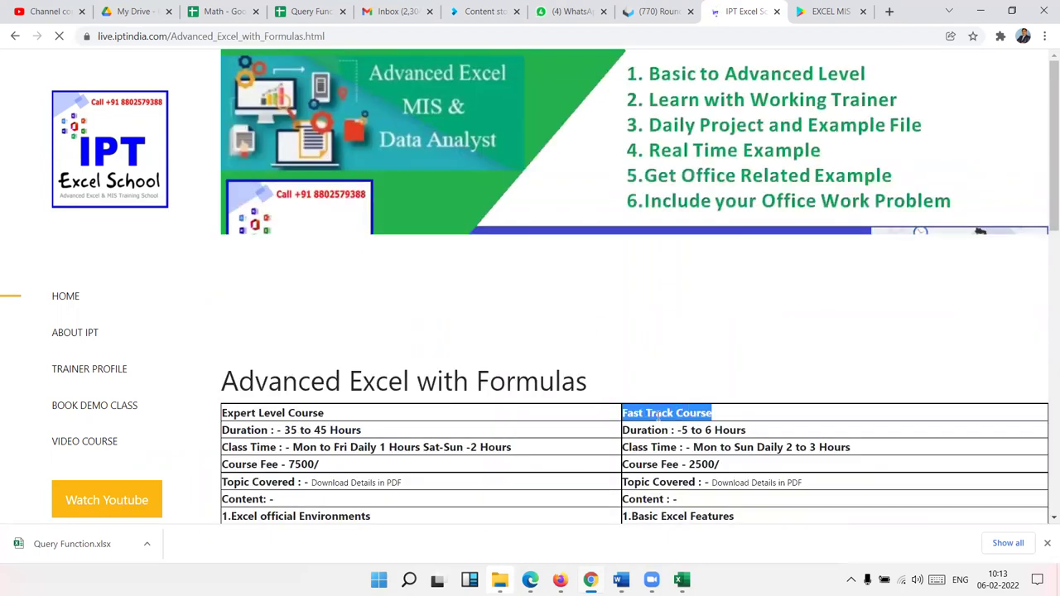
triple_click(261, 412)
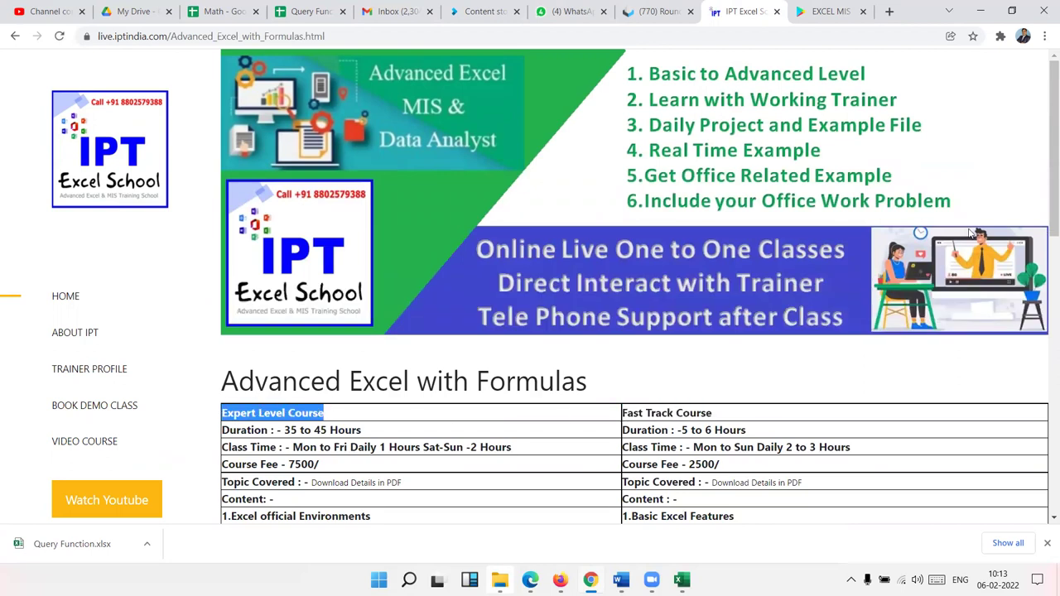
scroll(1045, 204, down, 1)
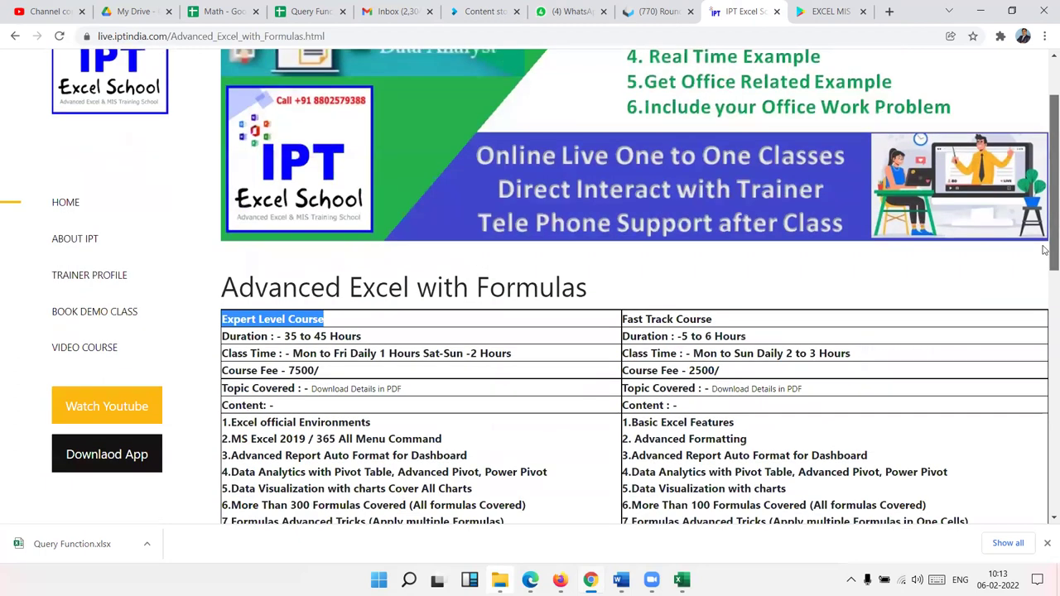
scroll(1045, 265, down, 2)
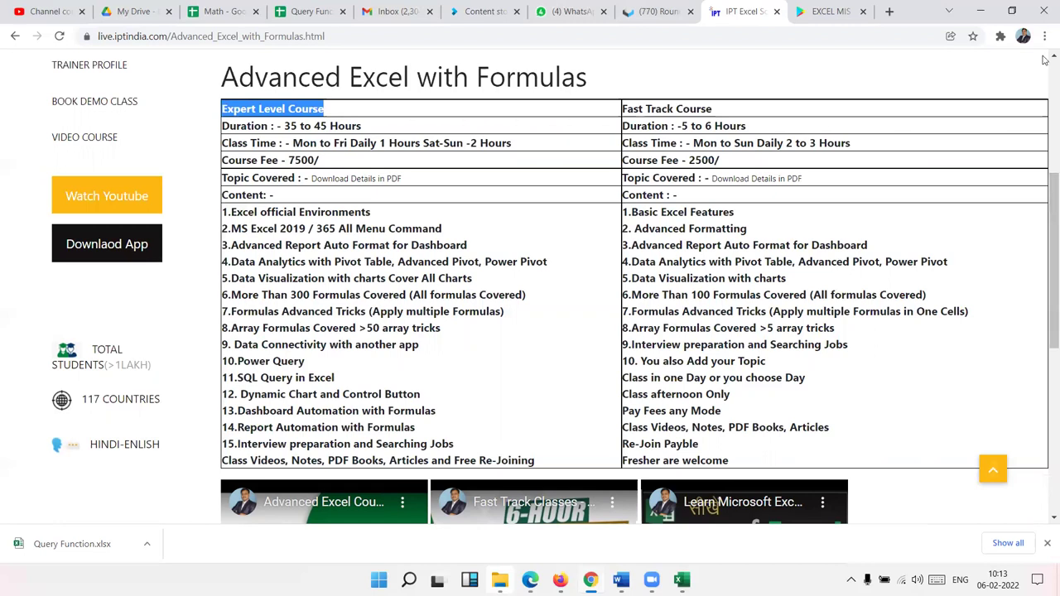
triple_click(721, 108)
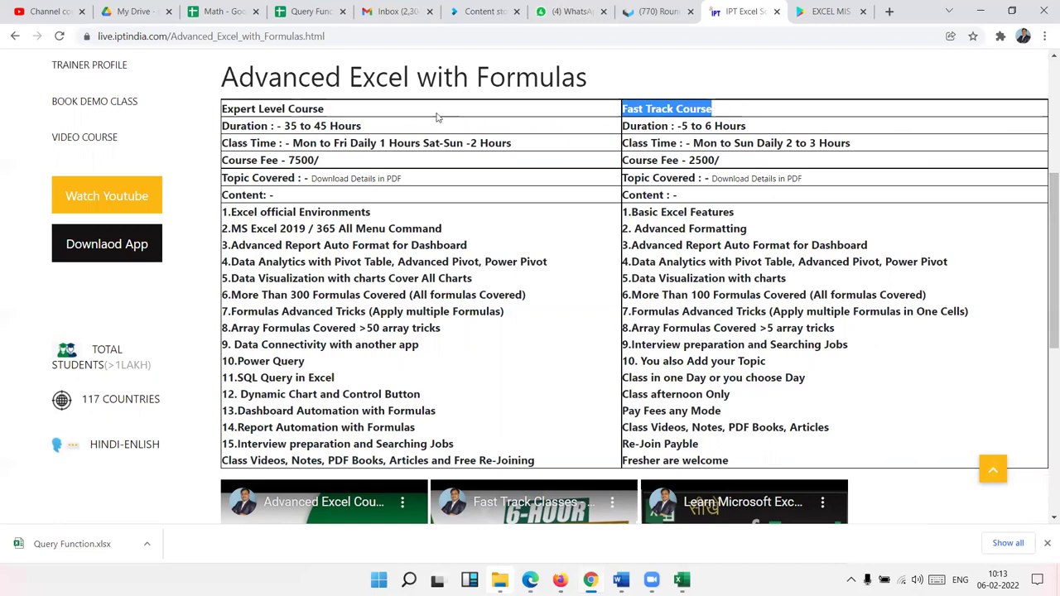
triple_click(253, 110)
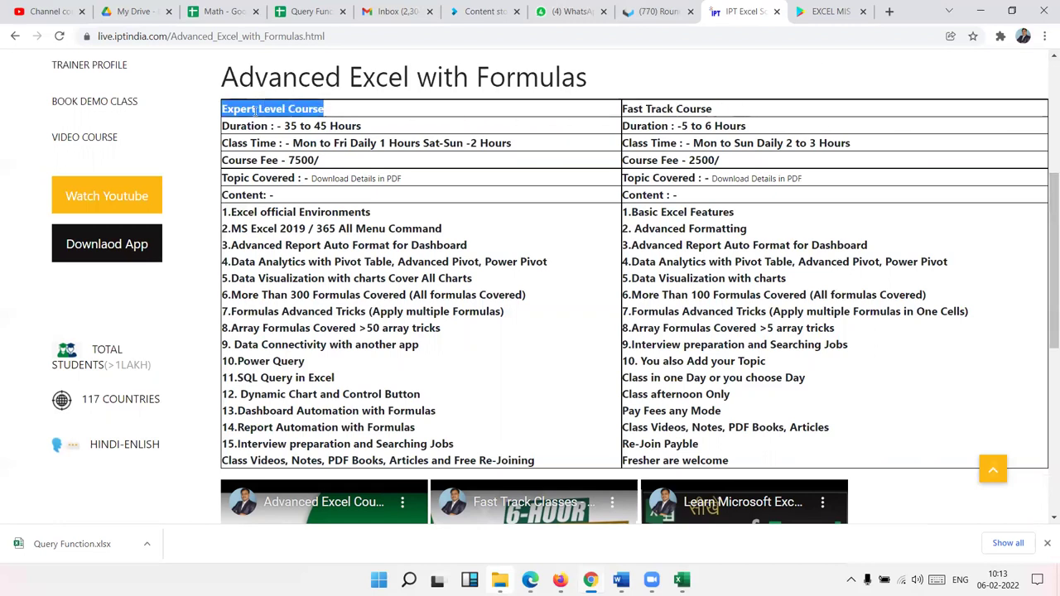
double_click(291, 126)
click(325, 125)
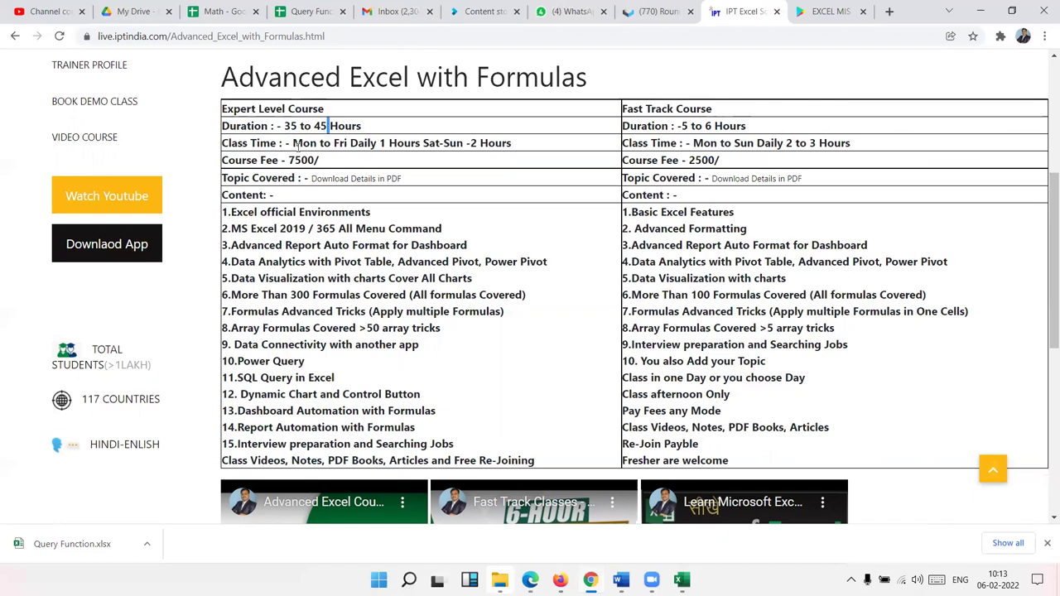
double_click(298, 144)
click(278, 229)
Copy the Download Details in PDF link address for Advanced Excel with Formulas
right_click(338, 179)
click(379, 281)
click(548, 10)
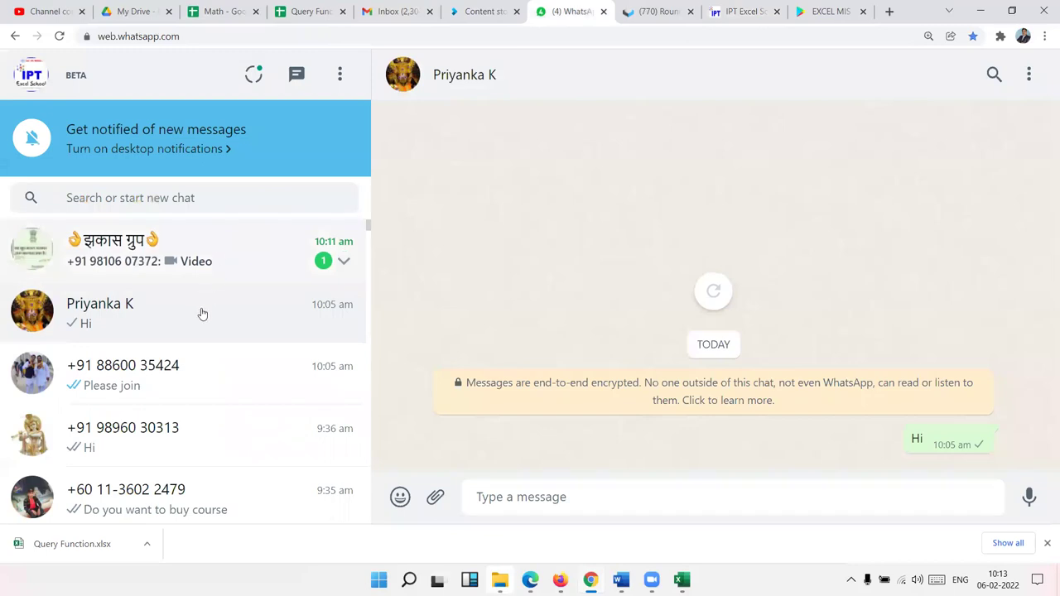
Send the copied Advanced_Excel_With_Formulas.pdf link in the student's WhatsApp chat
click(195, 382)
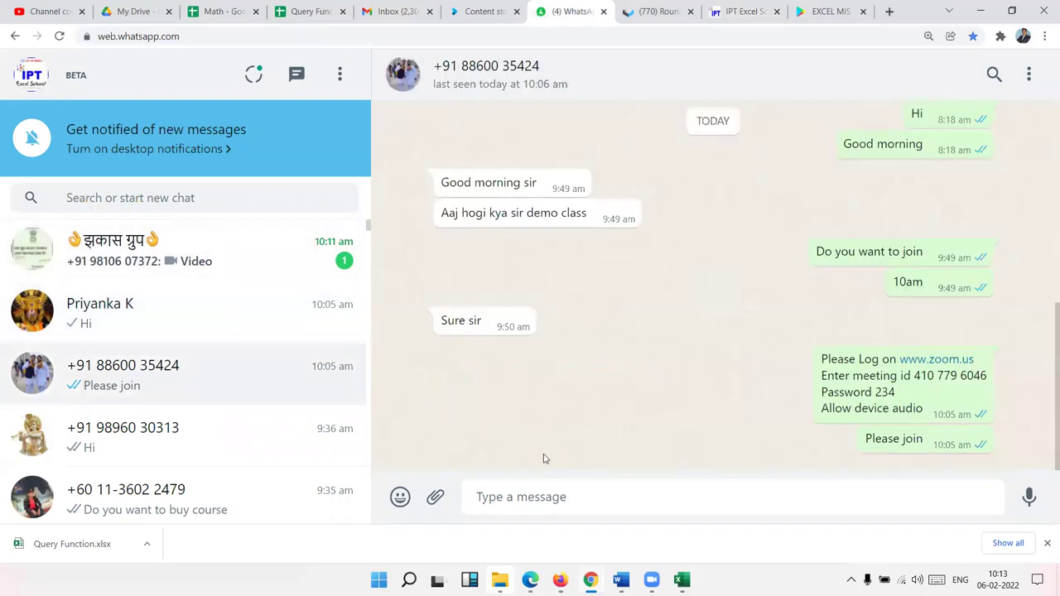
text(https://live.iptindia.com/Advanced_Excel_With_Formulas.pdf)
key(Return)
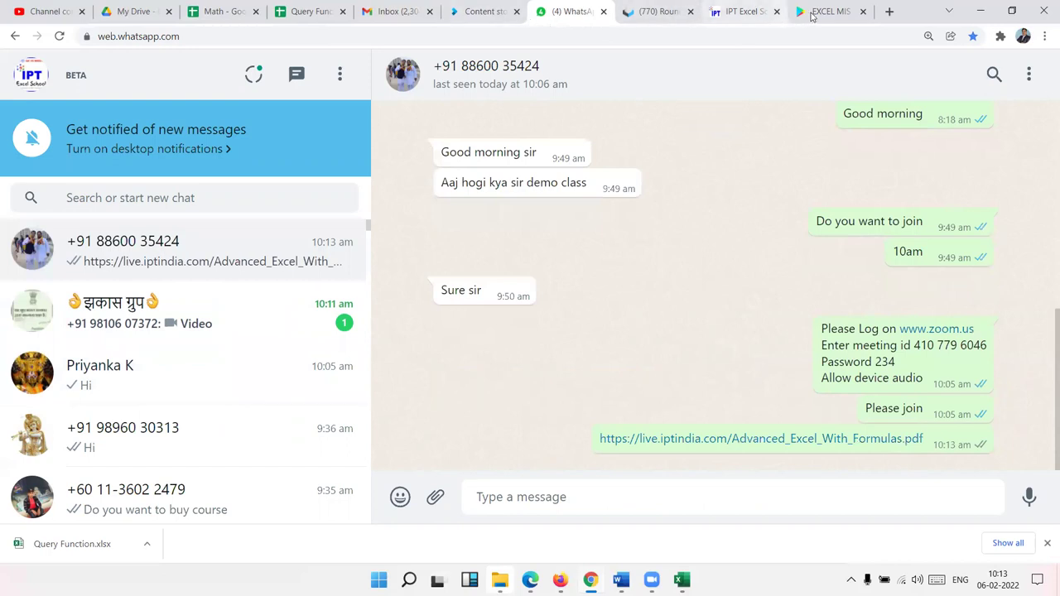
click(733, 12)
double_click(280, 212)
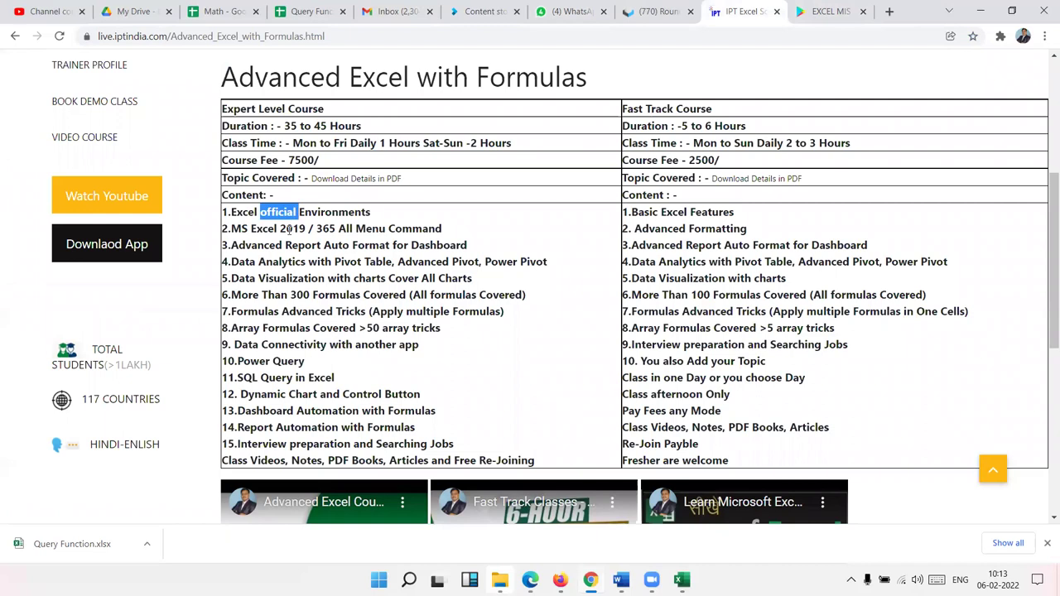
double_click(292, 229)
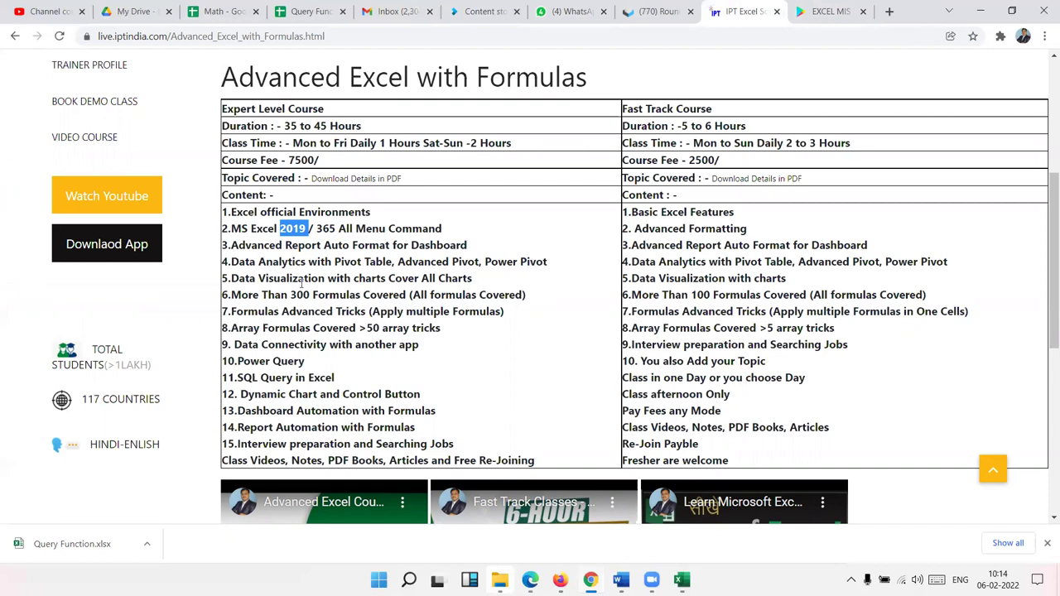
double_click(303, 280)
click(303, 306)
double_click(299, 295)
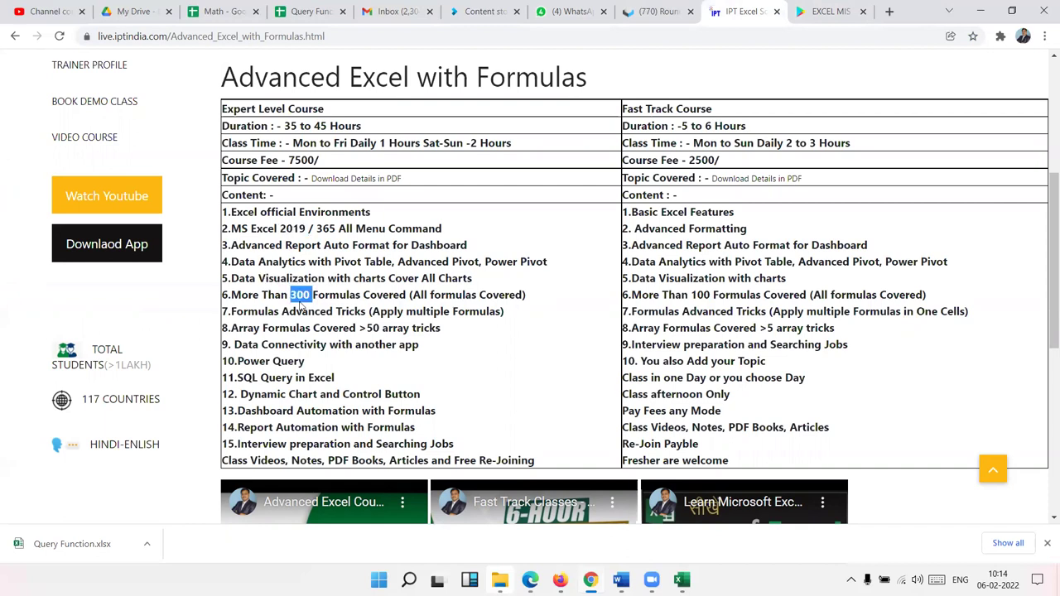
click(305, 315)
double_click(305, 312)
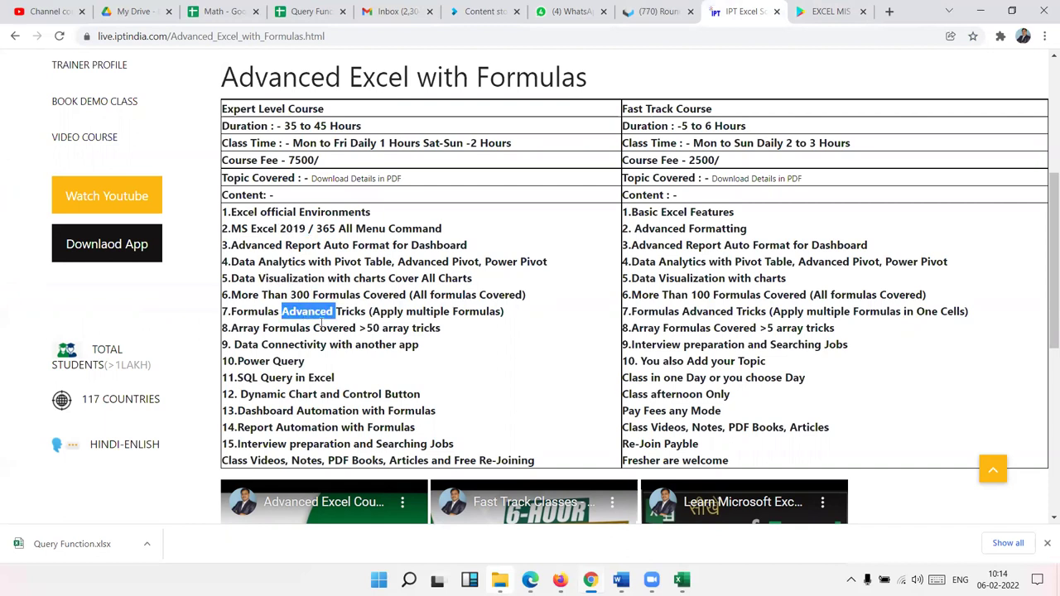
triple_click(315, 329)
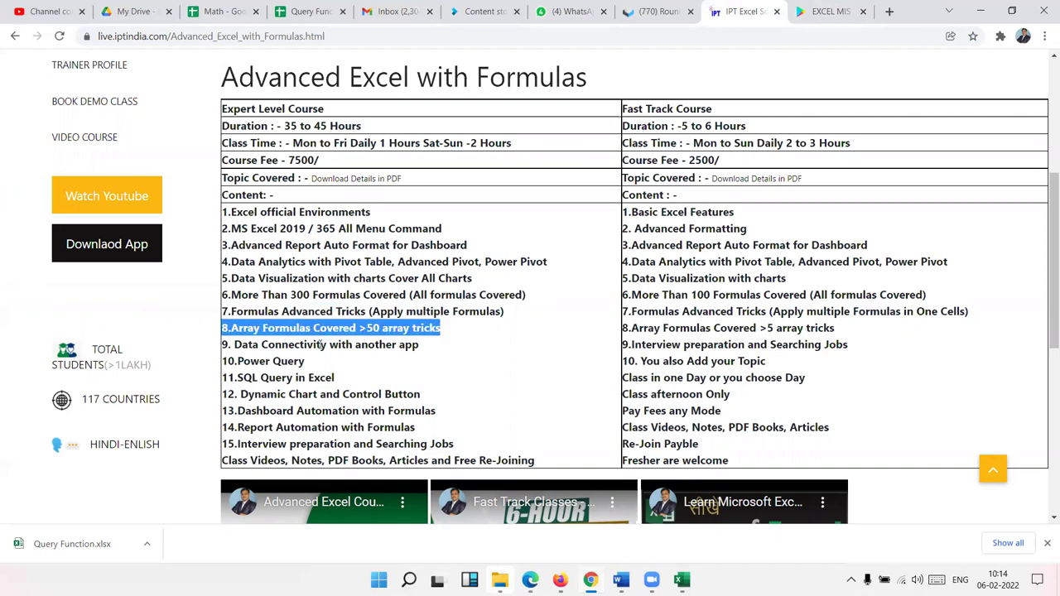
triple_click(321, 345)
click(300, 364)
double_click(299, 362)
click(297, 380)
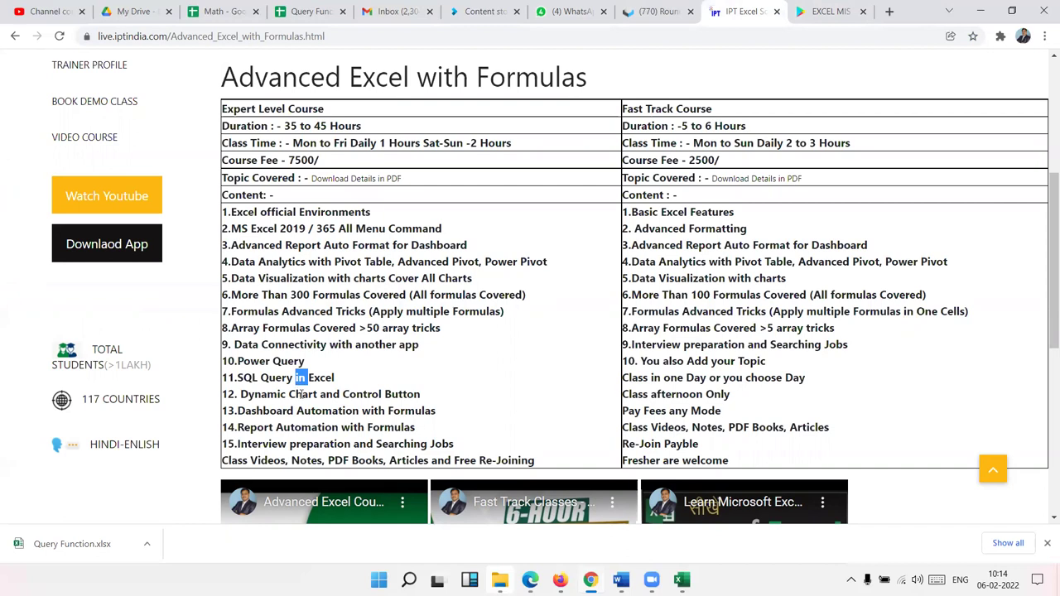
double_click(303, 394)
click(303, 428)
scroll(365, 286, up, 3)
scroll(365, 286, down, 6)
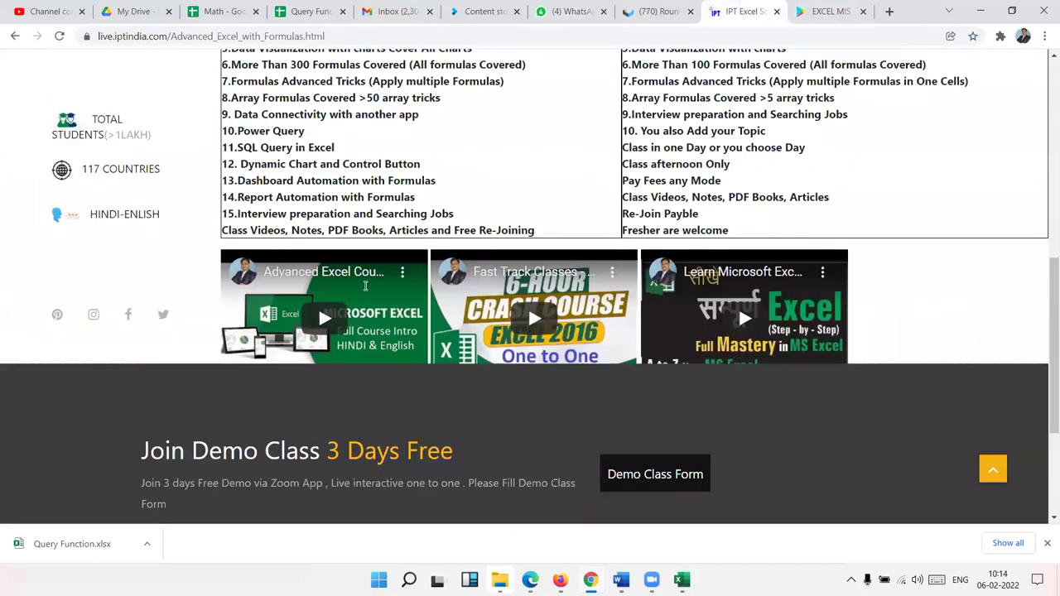
scroll(365, 285, up, 3)
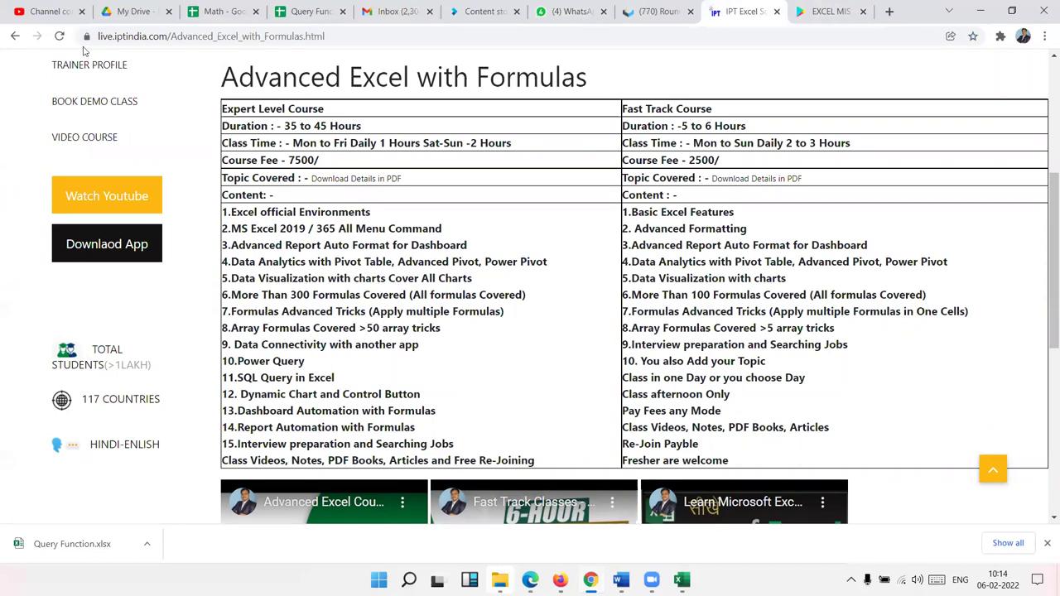
Go back to the course home page and open the Excel VBA Macros course
click(16, 39)
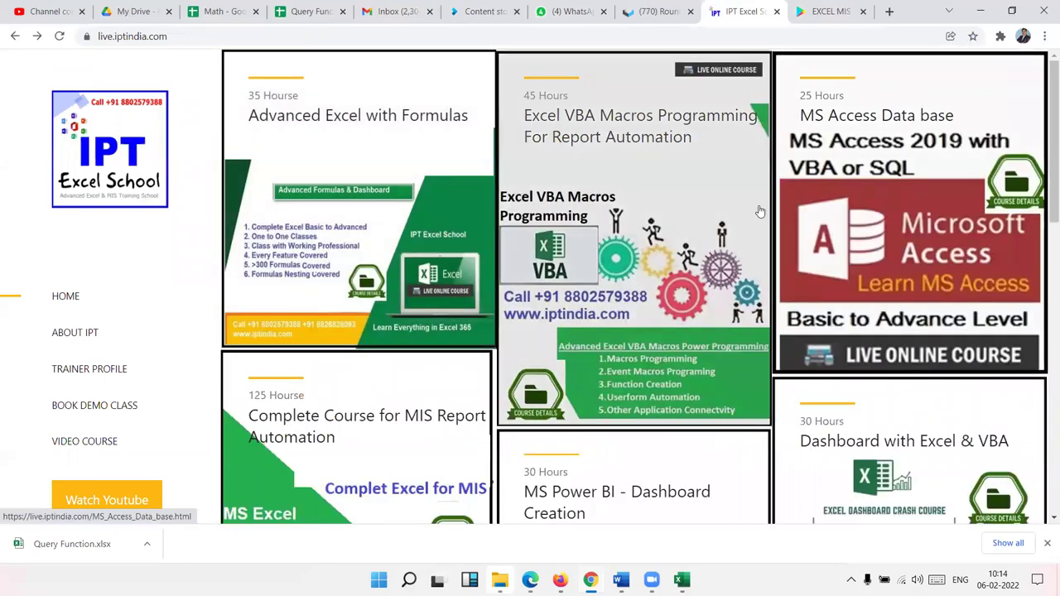
click(682, 197)
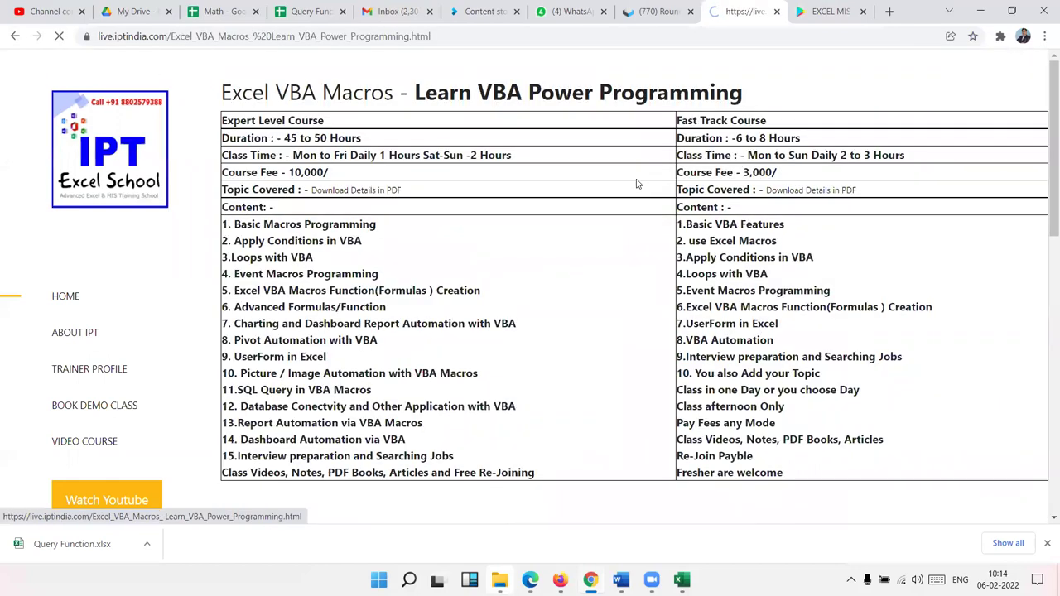
double_click(321, 413)
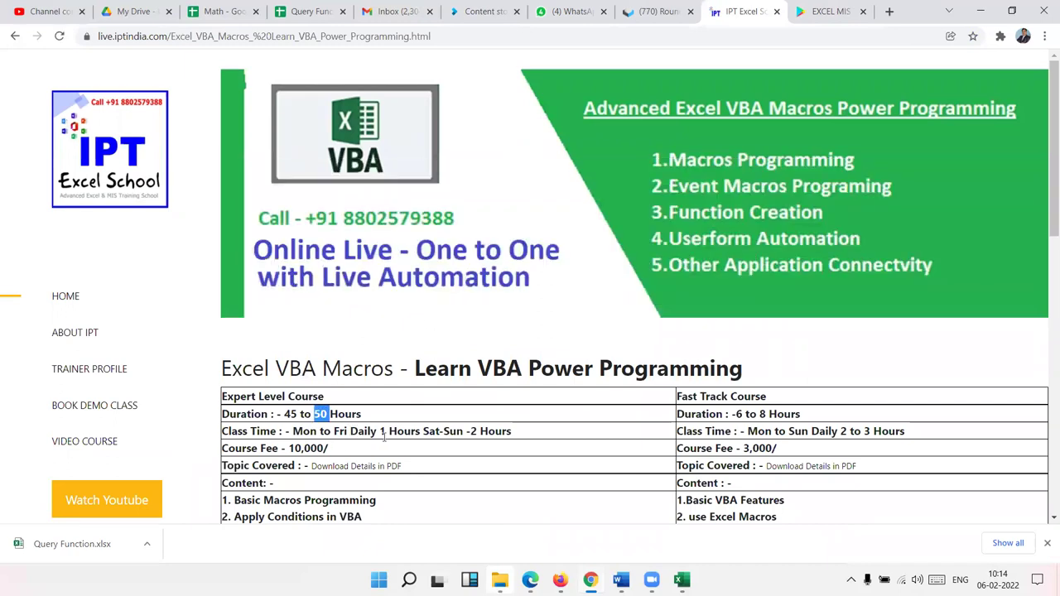
scroll(382, 437, down, 3)
scroll(328, 325, down, 3)
scroll(327, 324, up, 3)
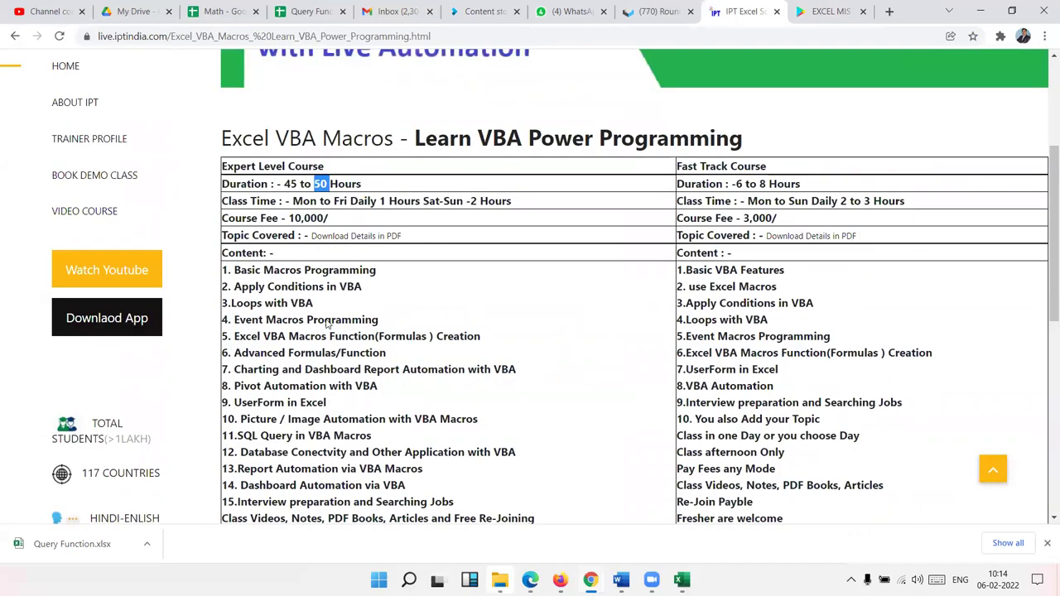
Copy the VBA course's Download Details in PDF link address
right_click(335, 236)
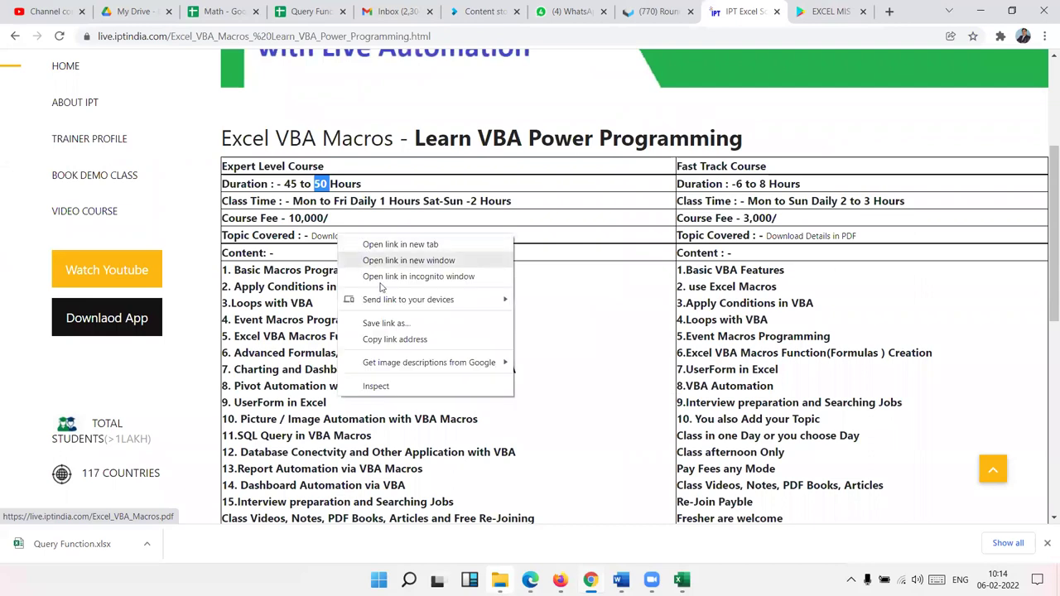
click(384, 339)
scroll(307, 328, down, 3)
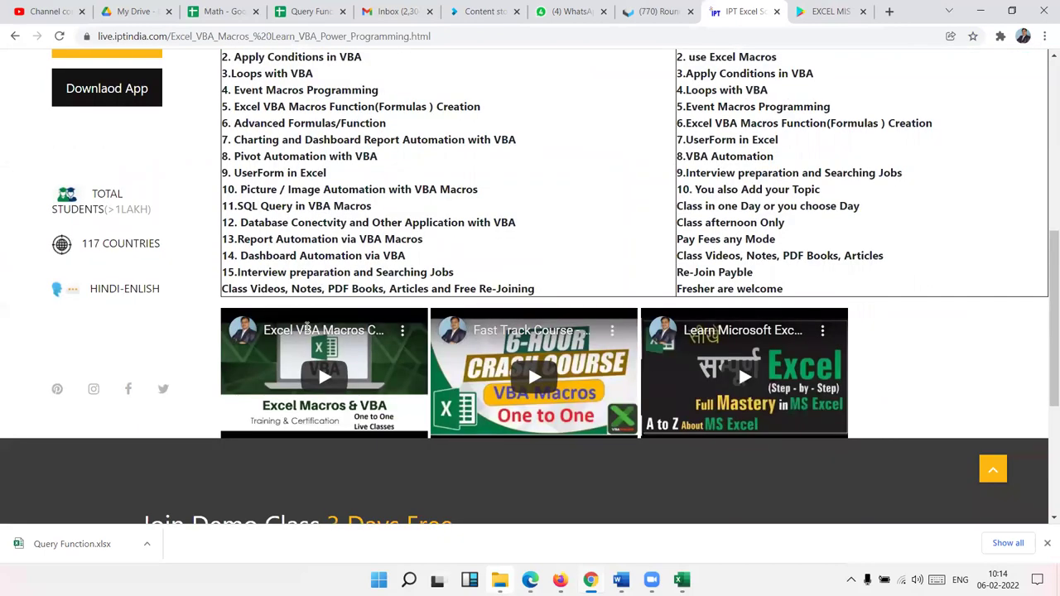
scroll(306, 328, up, 3)
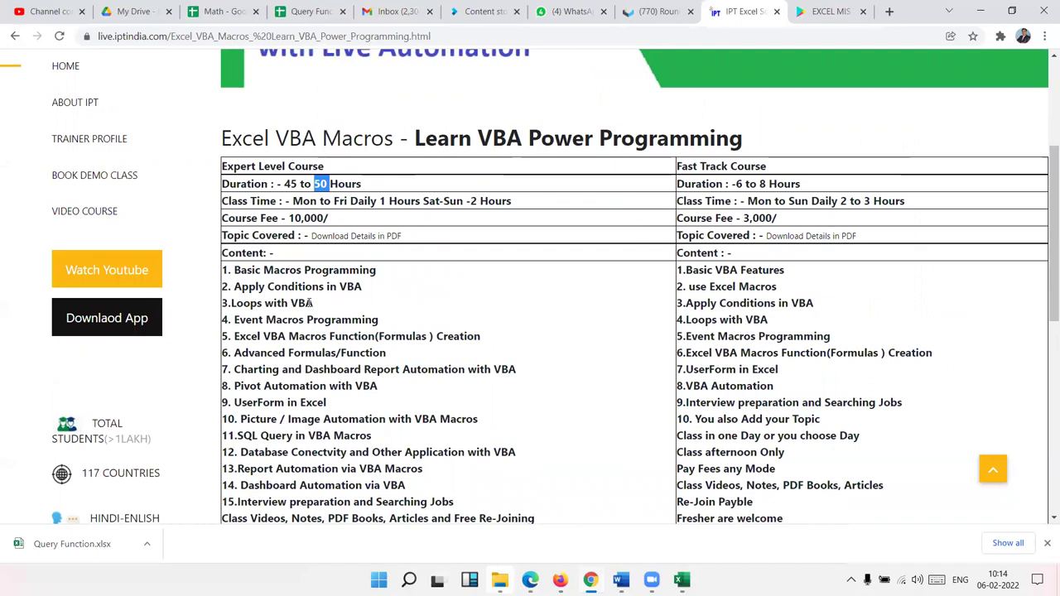
scroll(386, 386, down, 3)
scroll(532, 331, up, 3)
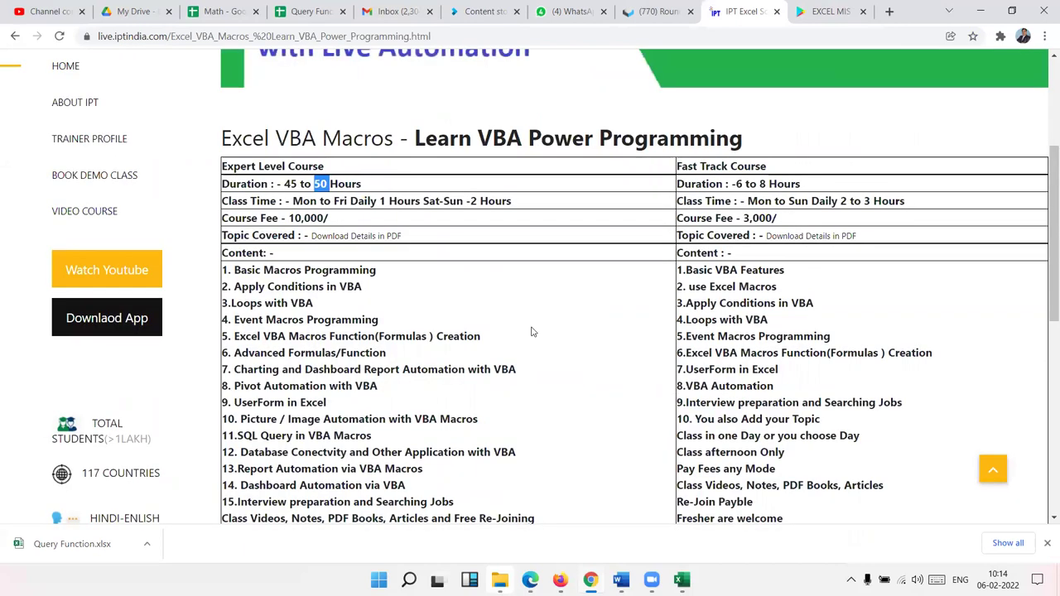
scroll(826, 189, up, 3)
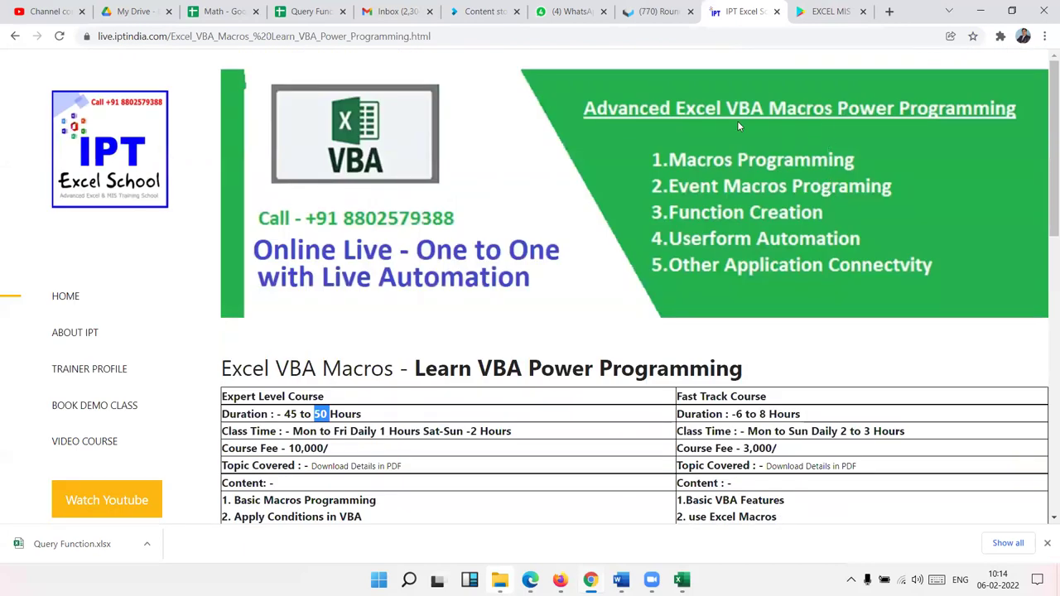
Send the Excel_VBA_Macros.pdf link in the student's WhatsApp chat, then return to the course page
click(559, 17)
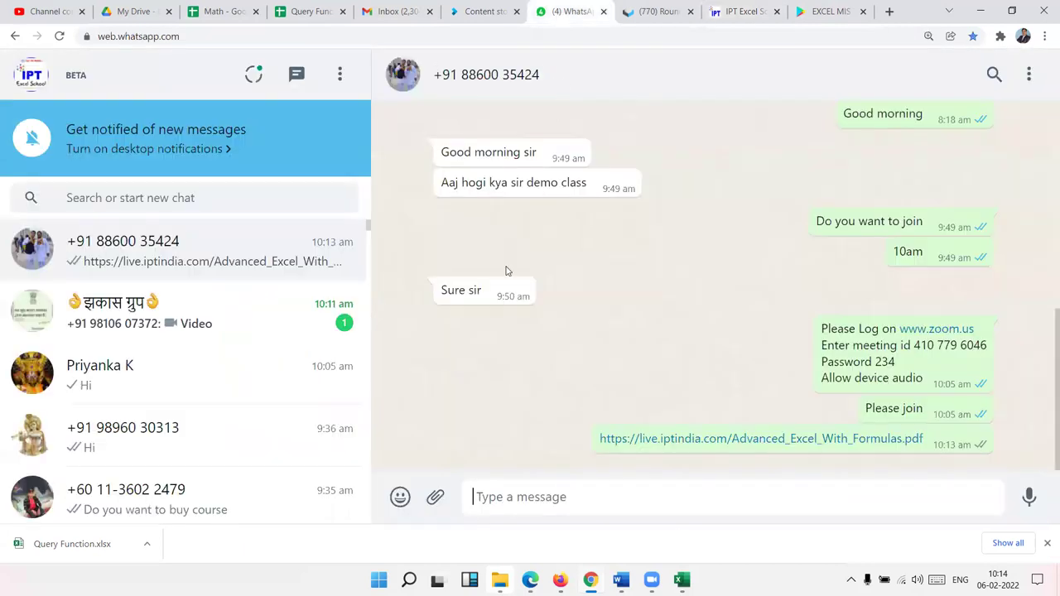
click(232, 290)
click(229, 260)
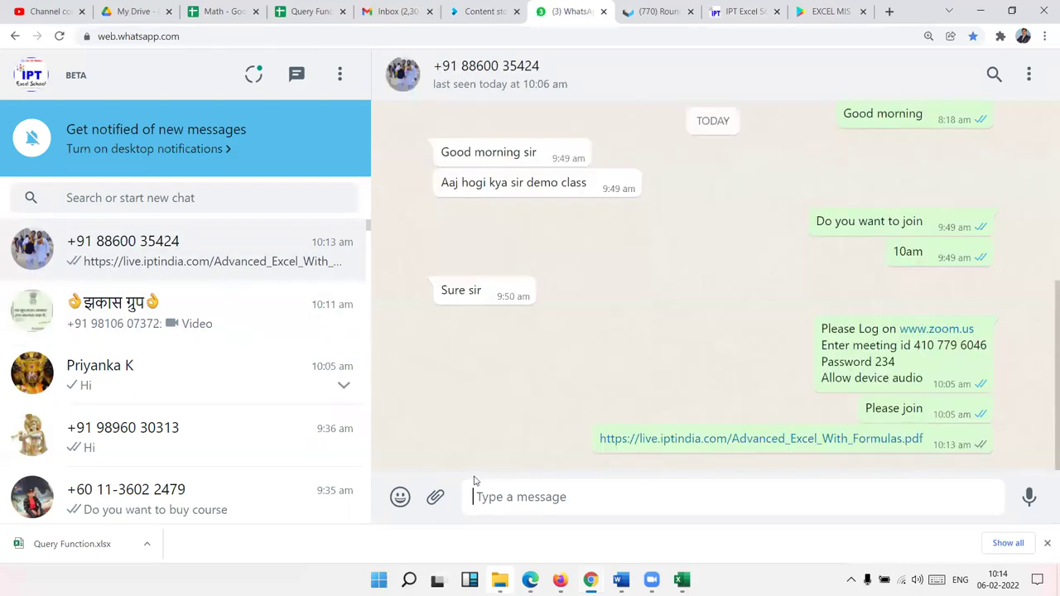
text(https://live.iptindia.com/Excel_VBA_Macros.pdf)
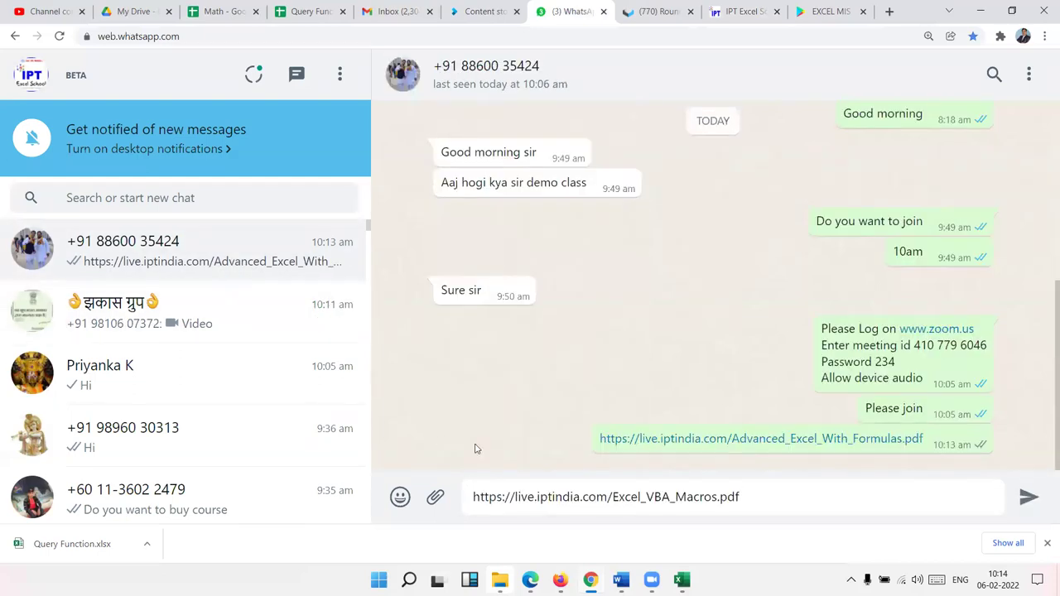
key(Return)
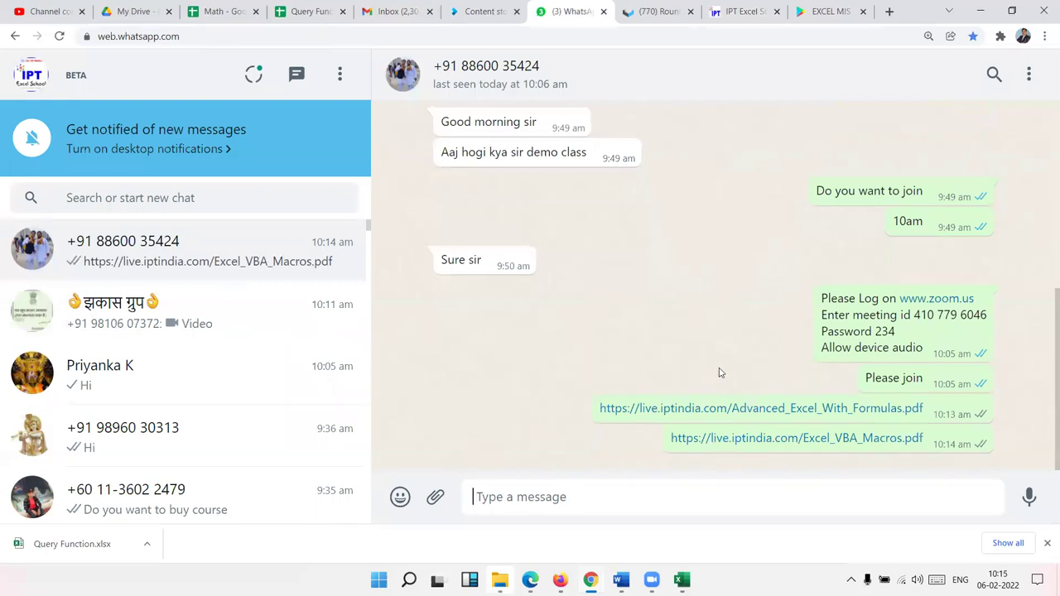
click(756, 18)
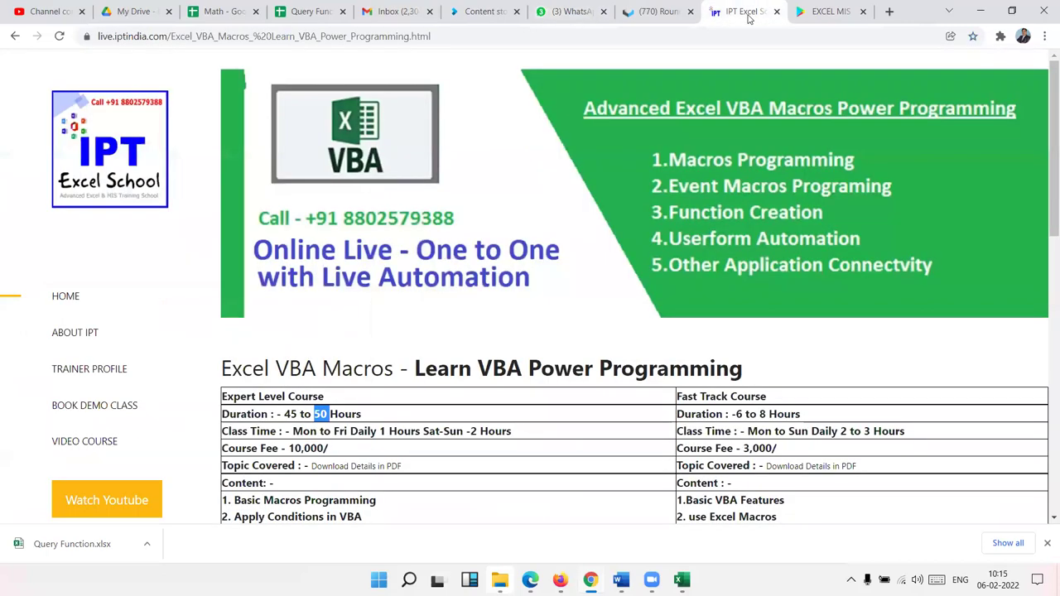
scroll(671, 214, down, 3)
scroll(671, 216, down, 3)
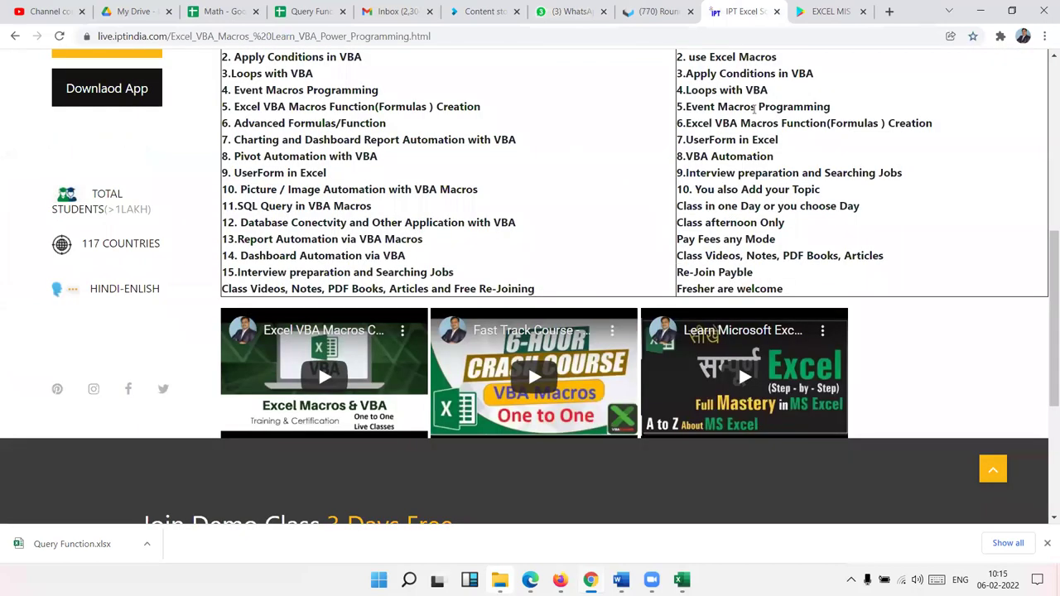
Start Excel from the Start menu search and create a new blank workbook
key(super)
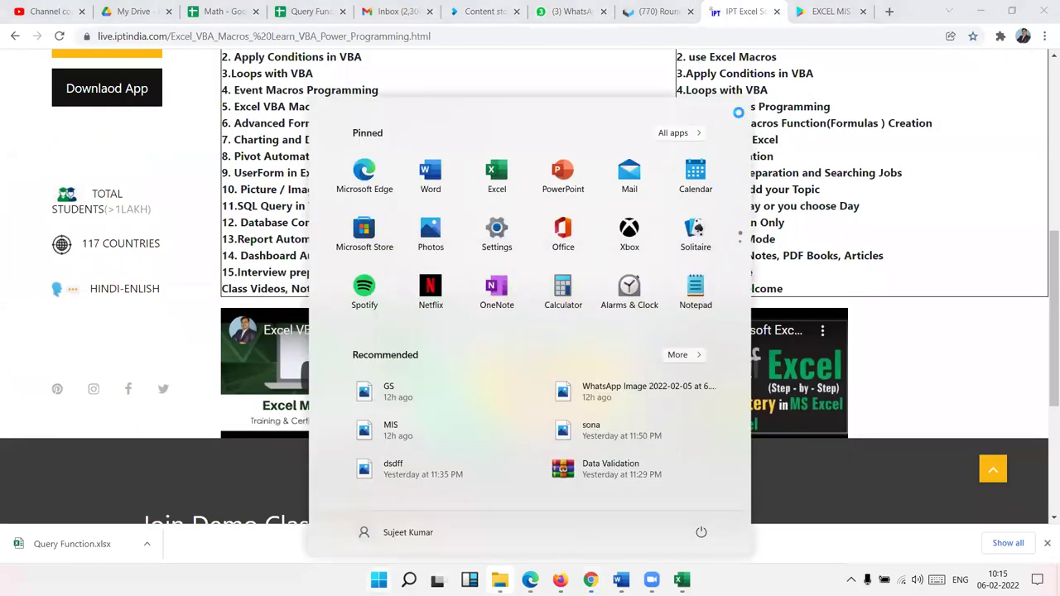
text(excel)
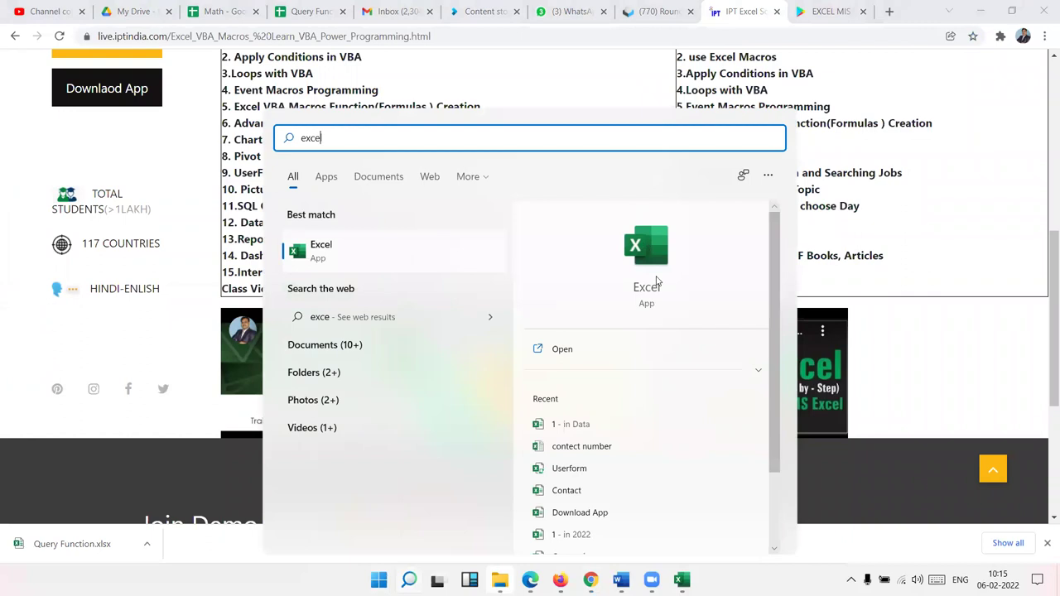
click(654, 275)
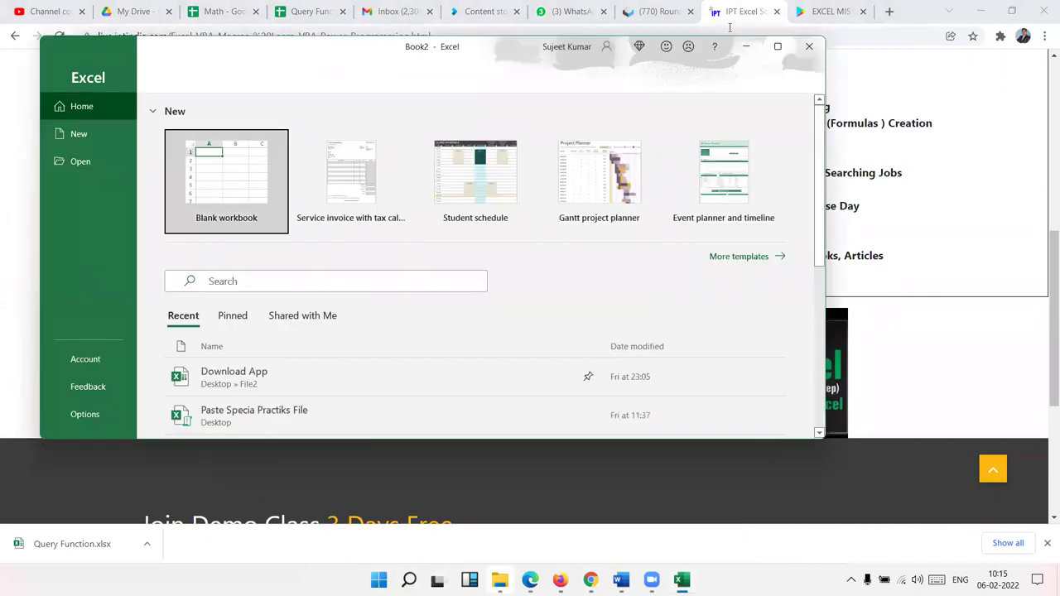
click(779, 48)
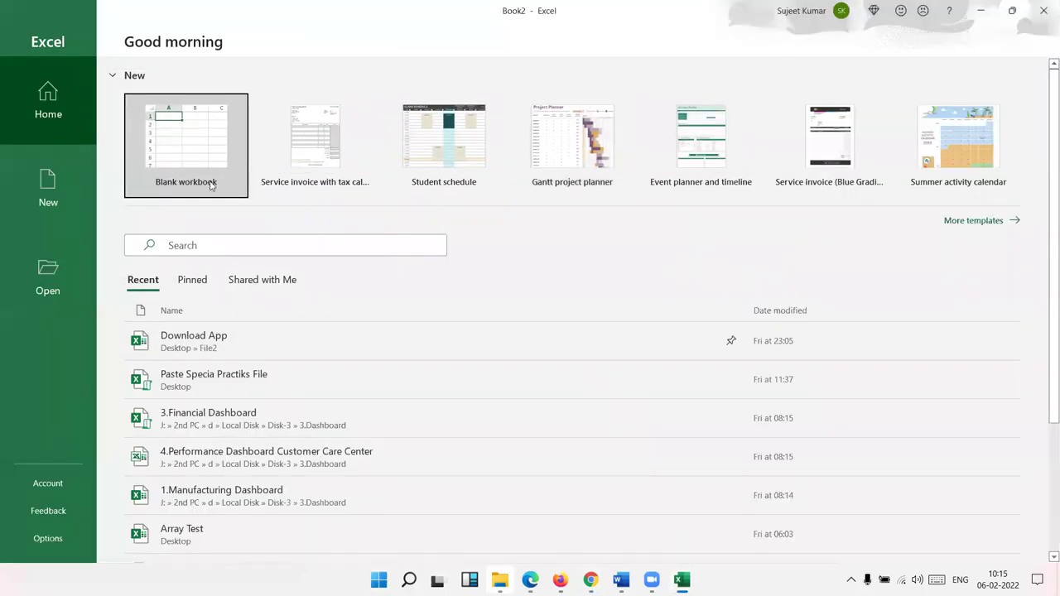
click(155, 178)
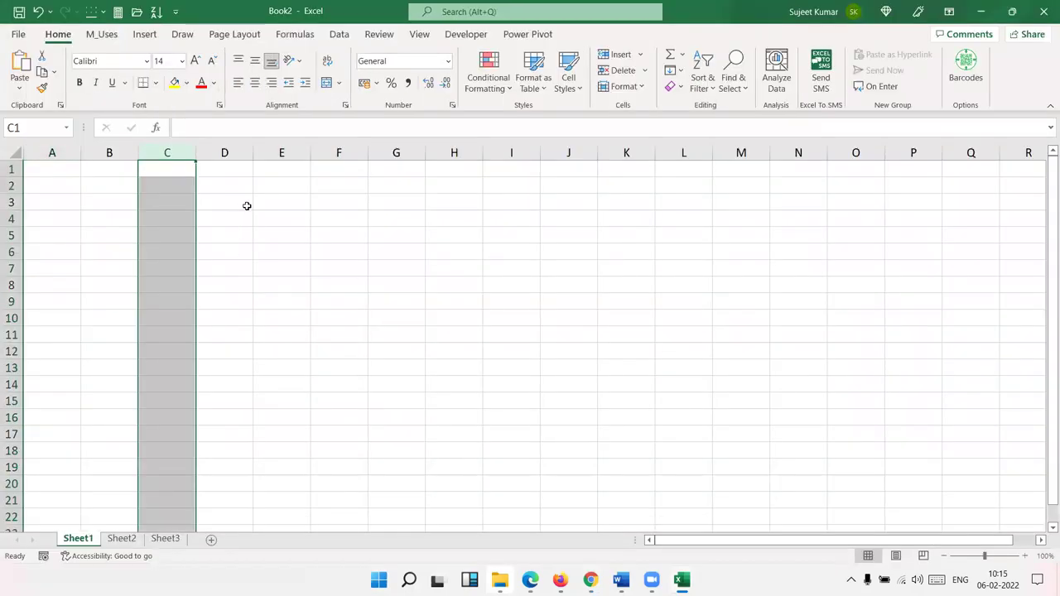
Enter 20 in C4 and 30 further along row 4 on Sheet1
click(246, 205)
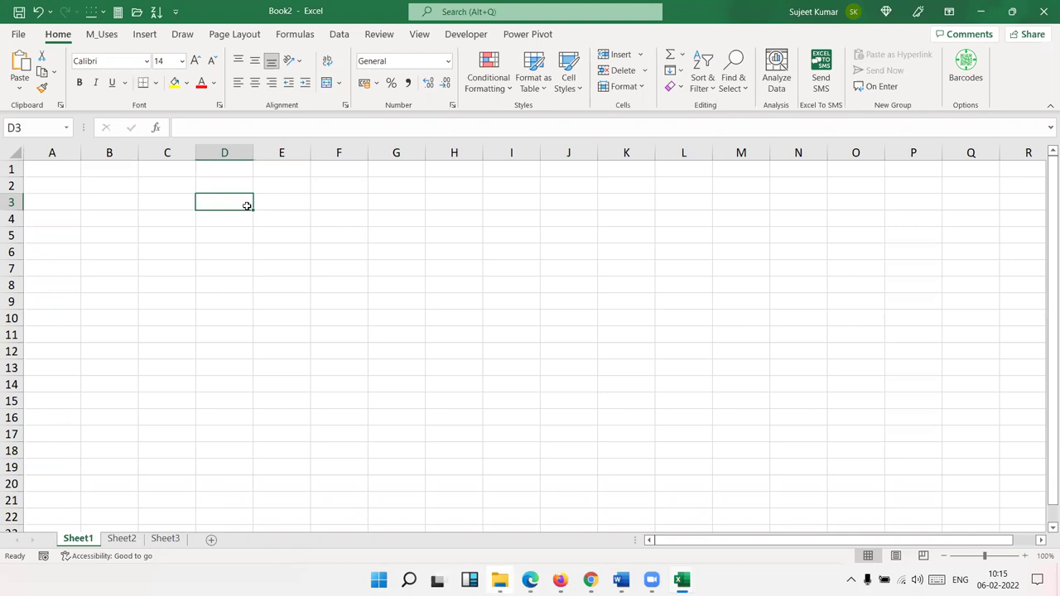
key(Down)
key(Left)
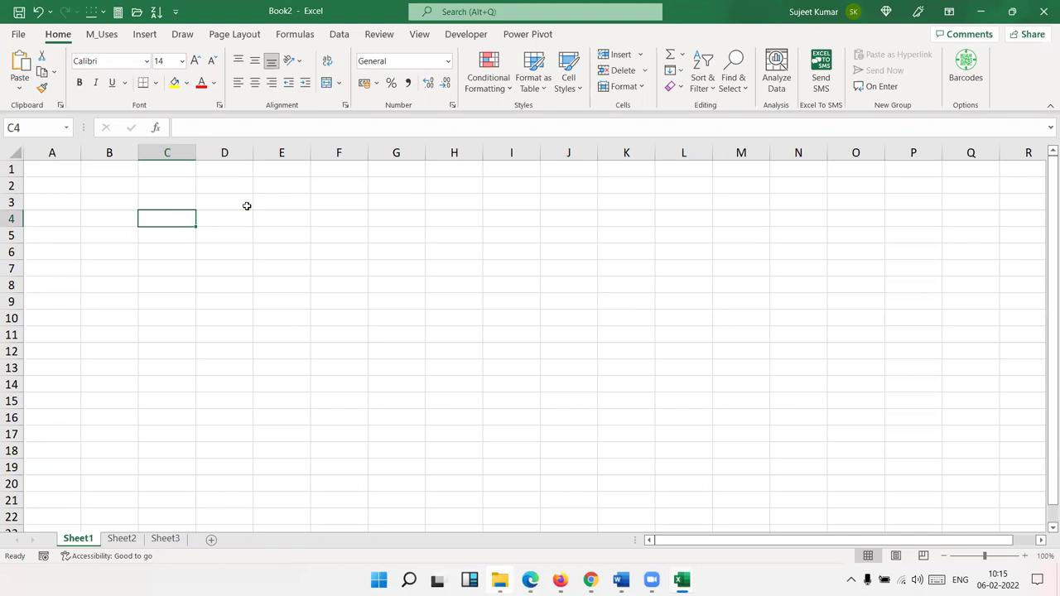
text(20)
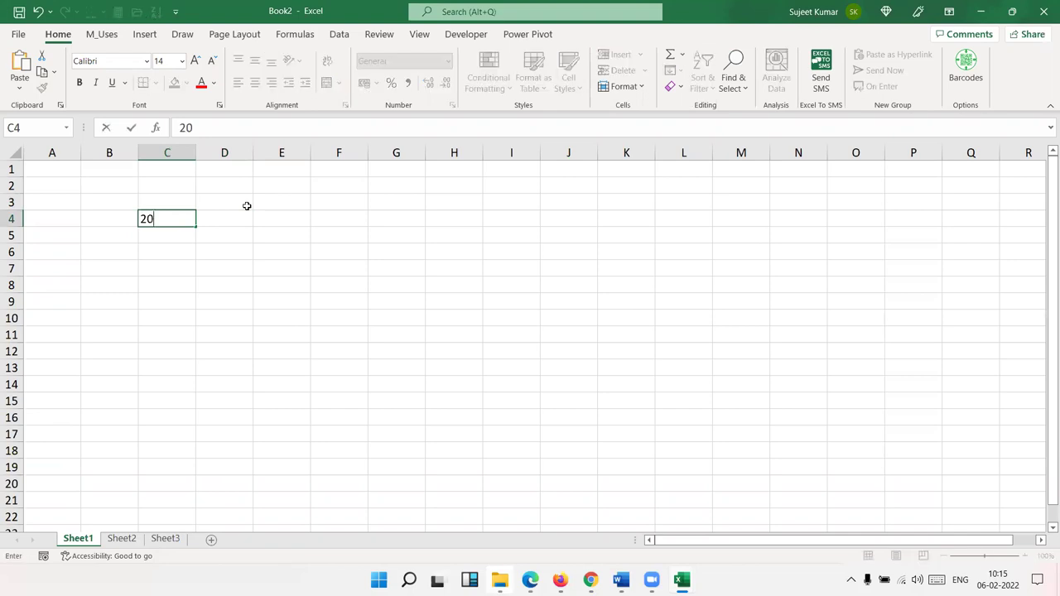
key(Tab)
key(Tab)
key(Tab)
text(30)
key(Tab)
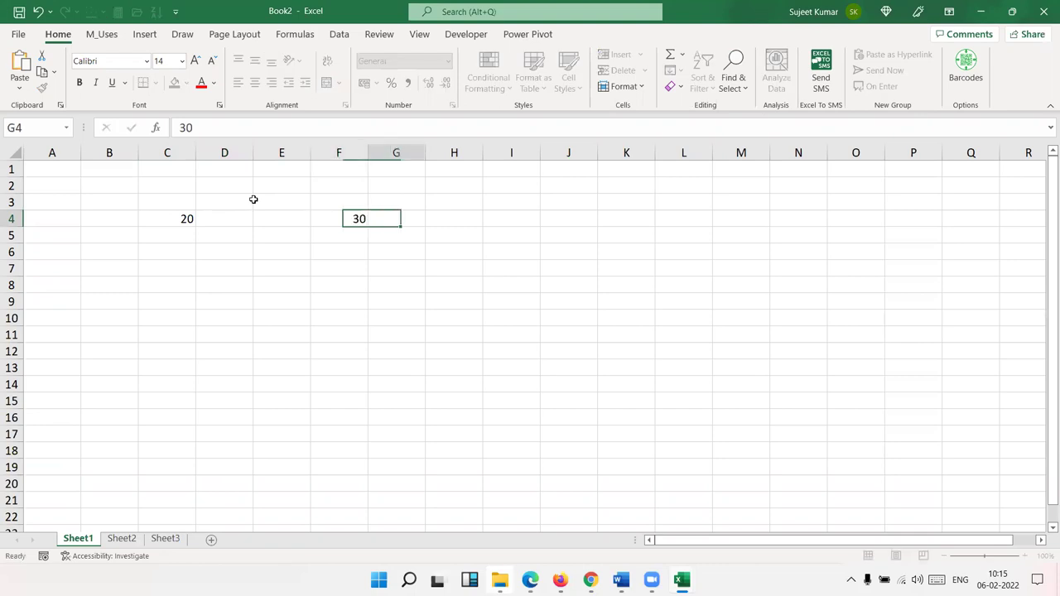
Copy C4's 20 into F4, then undo the paste to restore 30
key(Left)
key(Left)
key(Left)
key(Left)
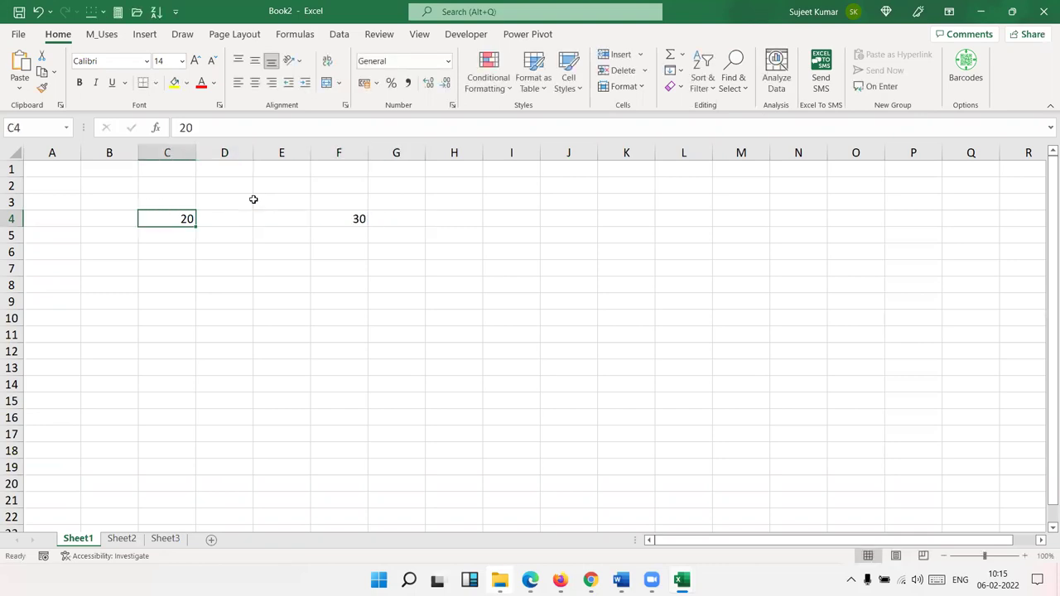
key(ctrl+c)
key(Right)
key(Right)
key(Right)
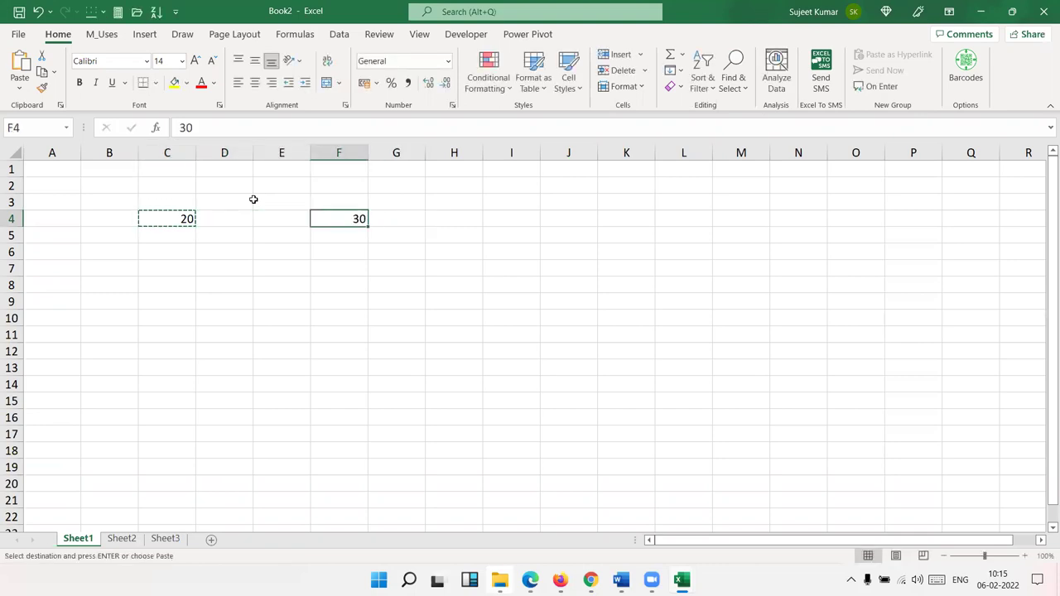
key(ctrl+v)
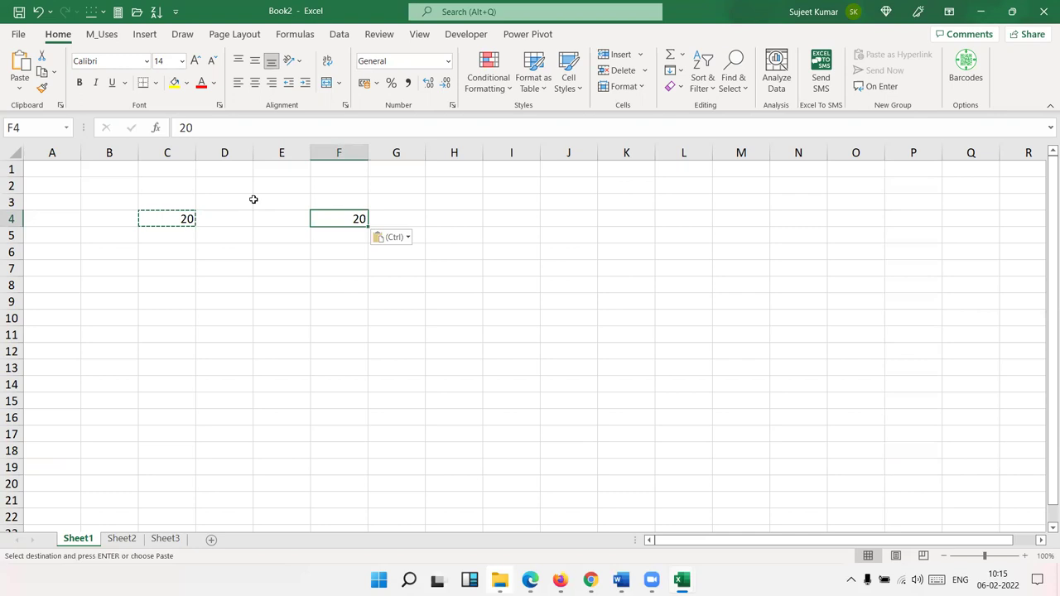
key(ctrl+z)
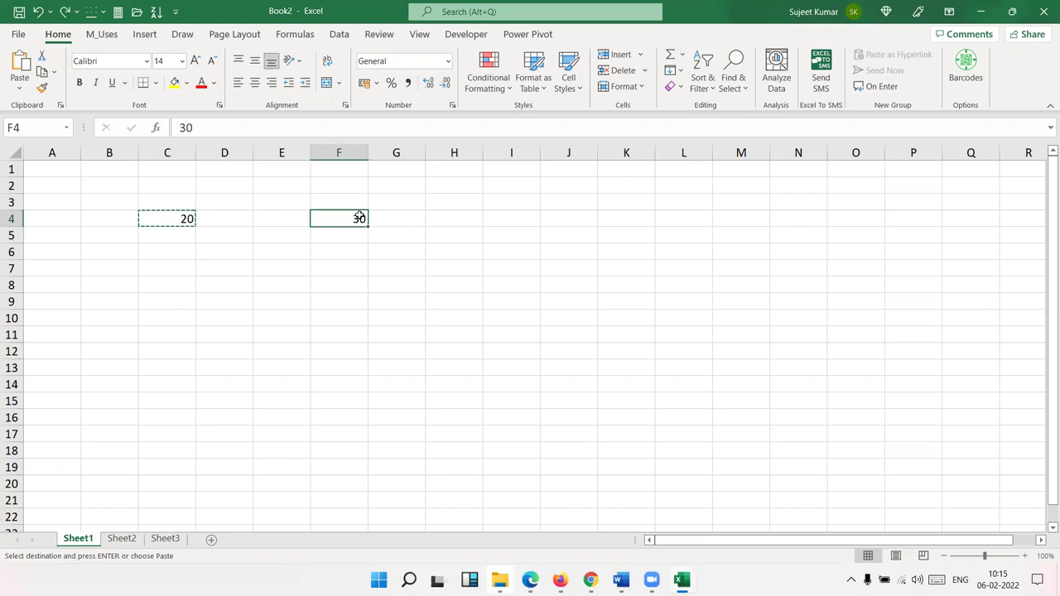
Paste C4's 20 into F4 with the Add operation, so F4 becomes 50
right_click(358, 217)
click(394, 262)
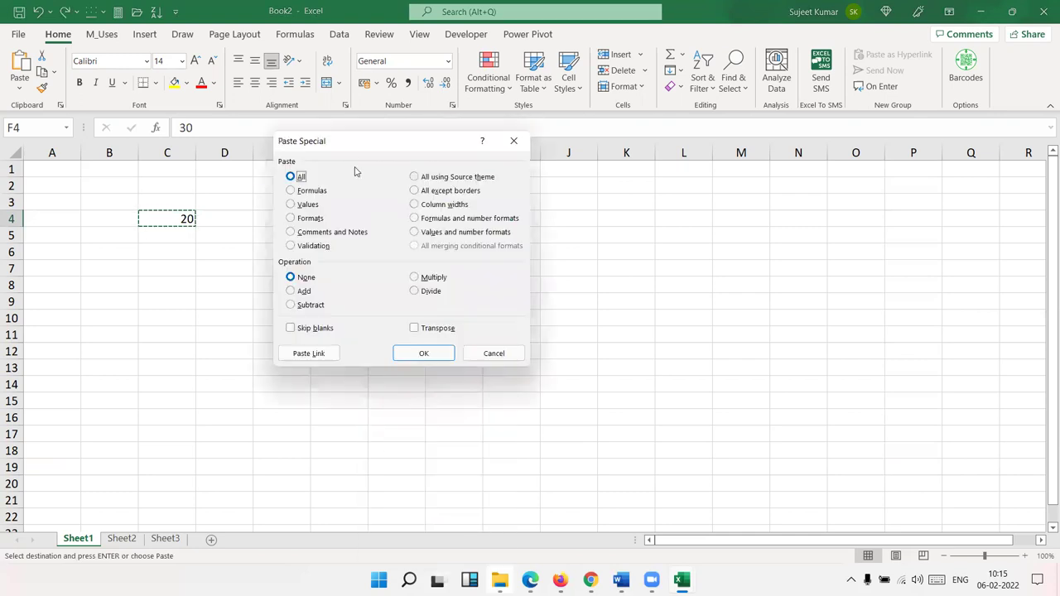
drag(363, 143, 530, 146)
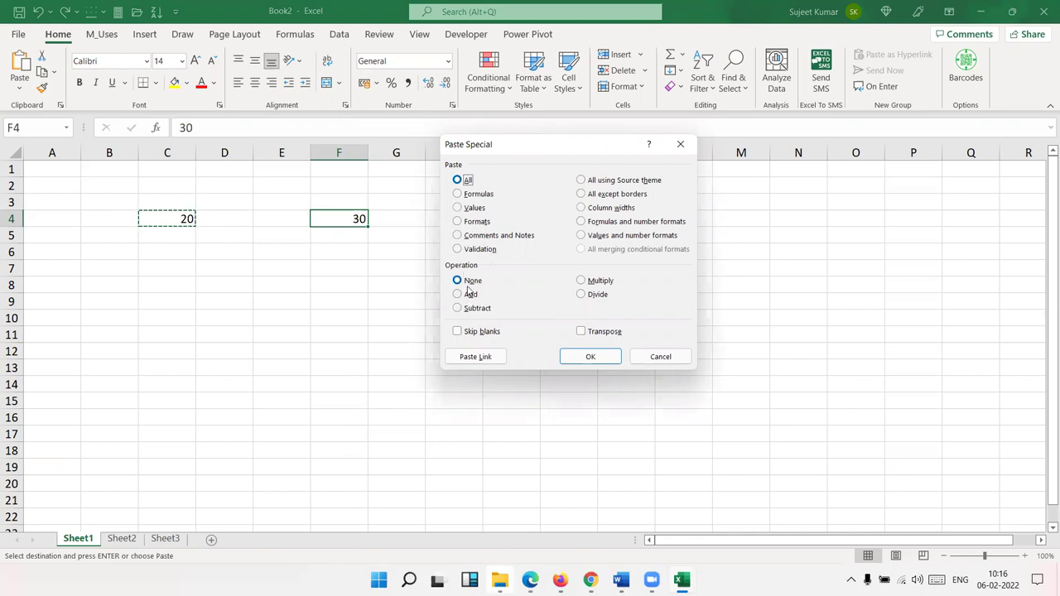
click(607, 283)
click(601, 295)
click(470, 294)
click(477, 311)
click(469, 295)
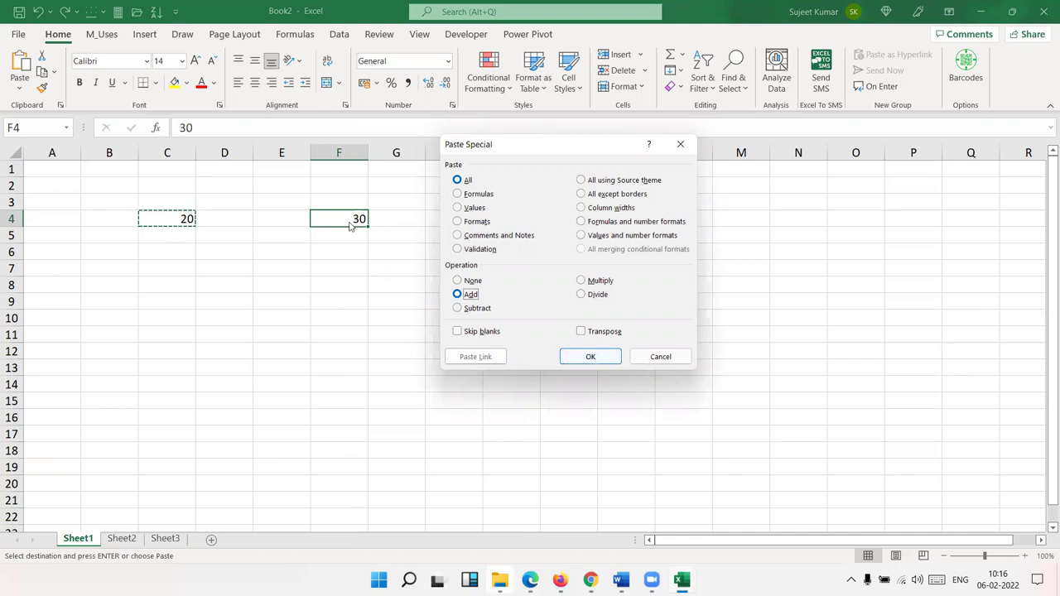
click(610, 363)
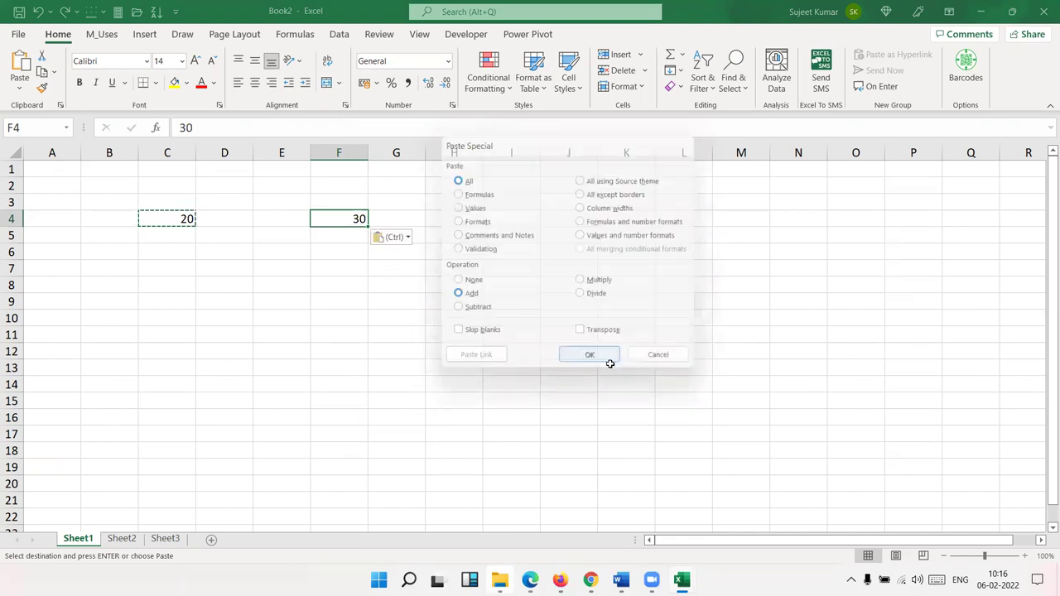
Paste C4's 20 into F4 again with the Multiply operation, so F4 becomes 1000
right_click(348, 215)
click(405, 265)
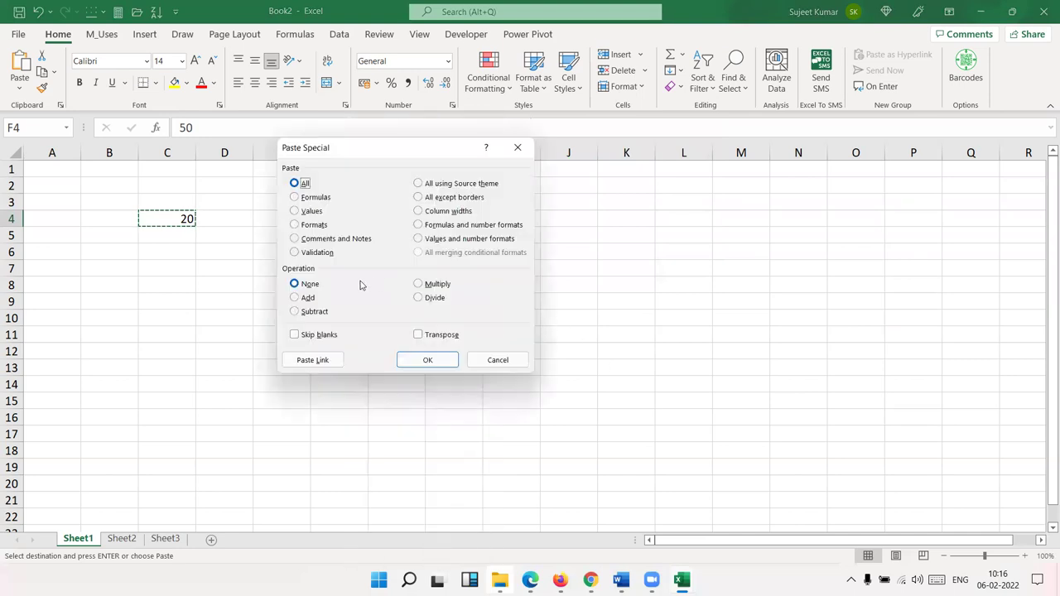
click(418, 284)
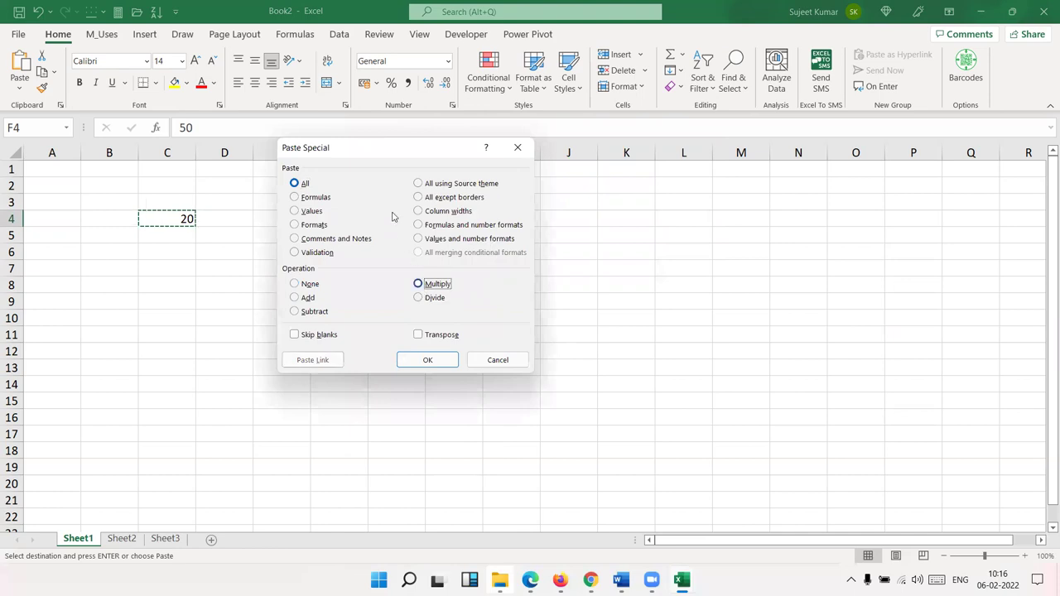
drag(380, 152, 537, 169)
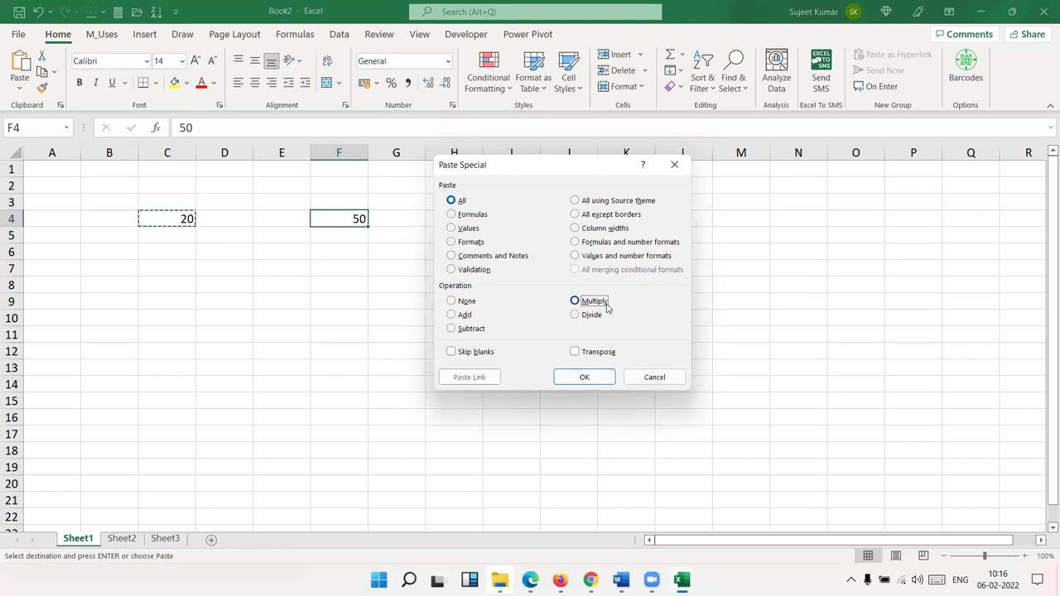
click(587, 378)
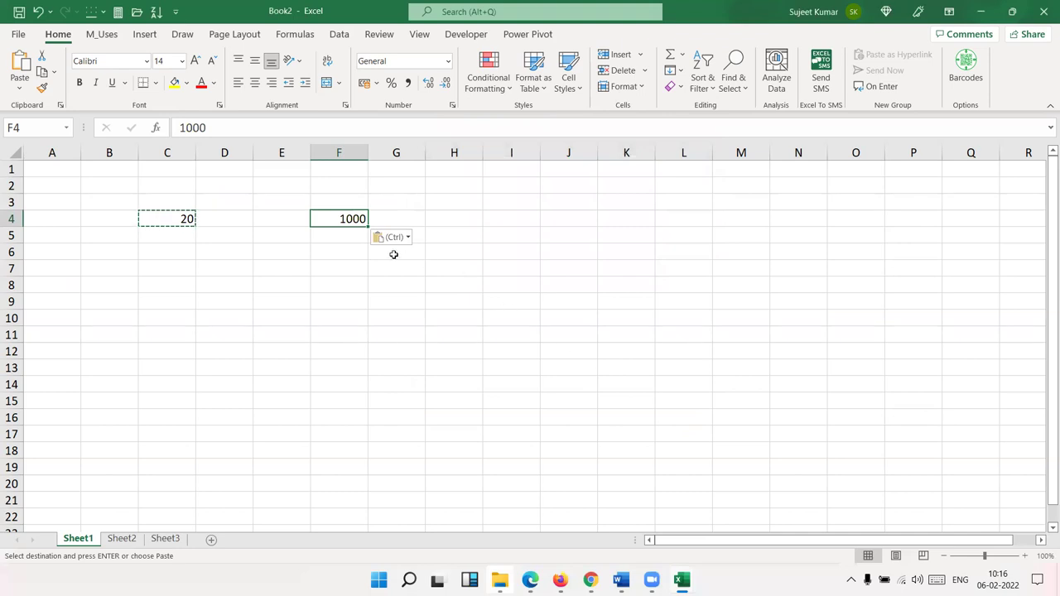
Reopen Paste Special to confirm F4 shows 1000, then cancel without pasting
right_click(363, 220)
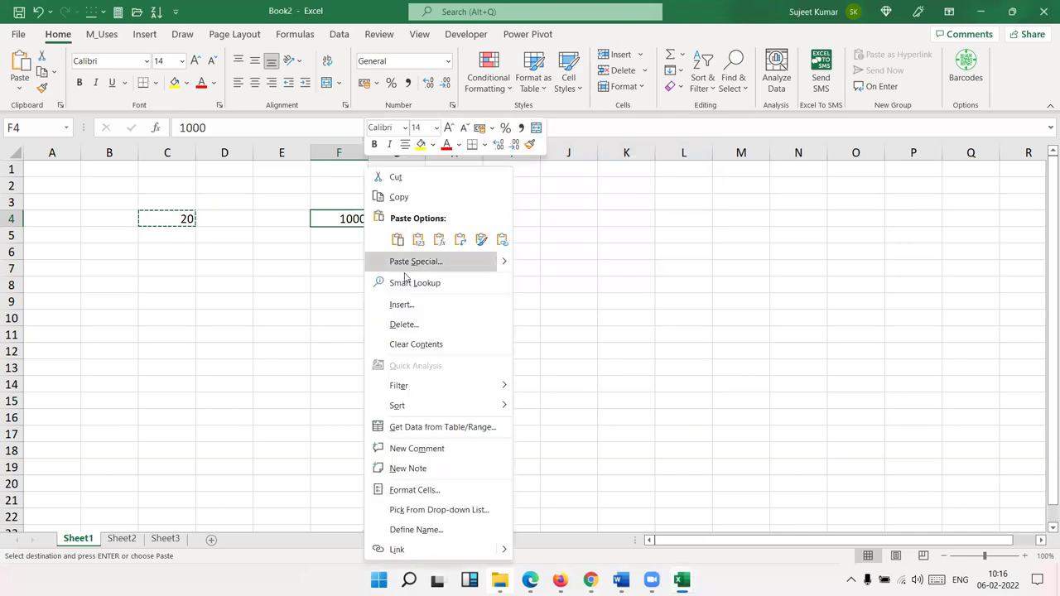
click(396, 260)
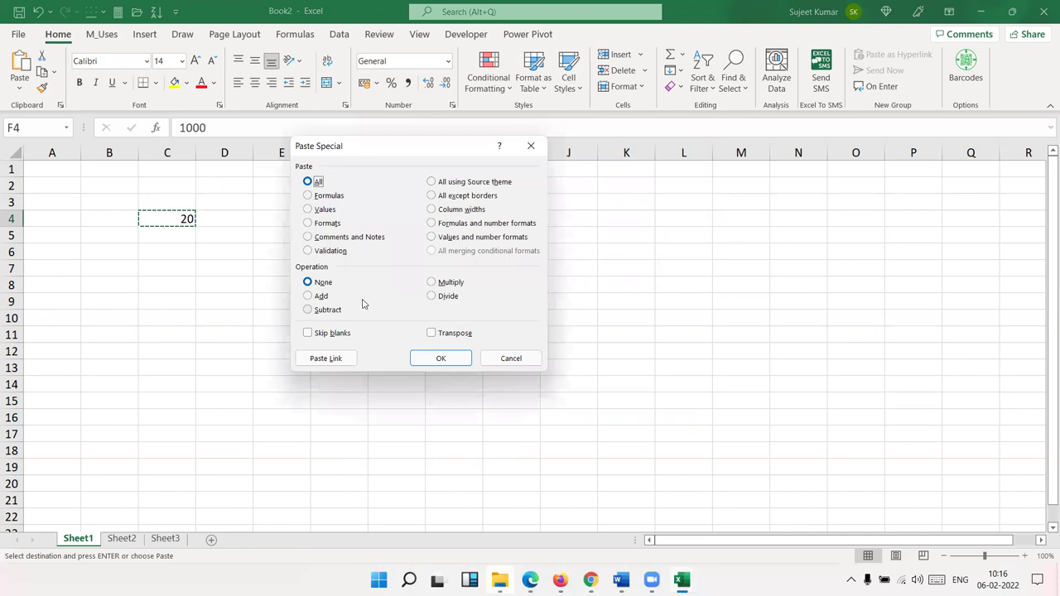
drag(368, 158, 512, 154)
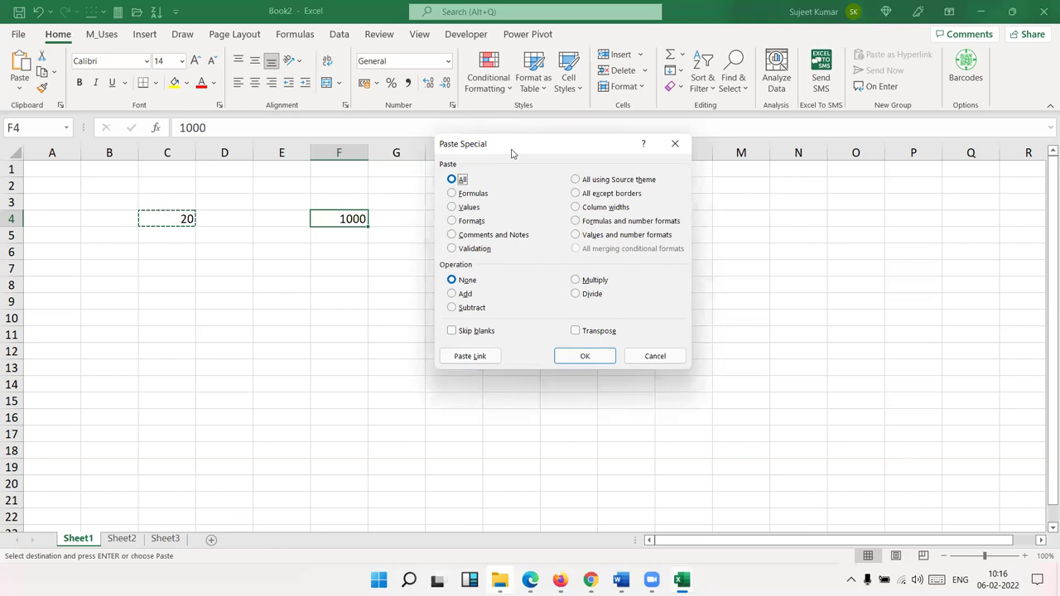
key(Escape)
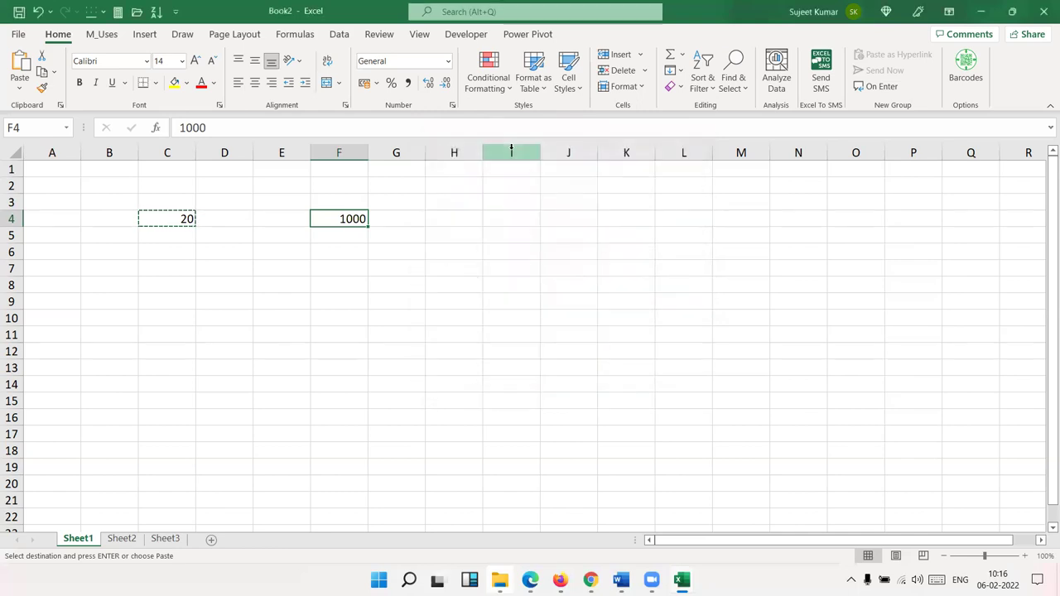
On Sheet2, enter 20% in cell A1
click(123, 543)
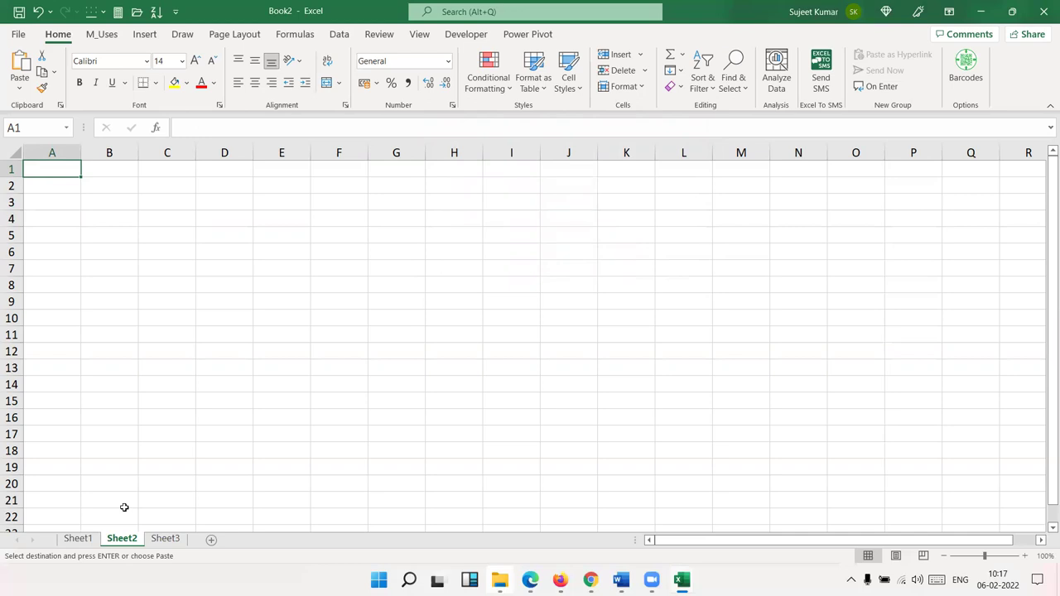
scroll(262, 221, up, 5)
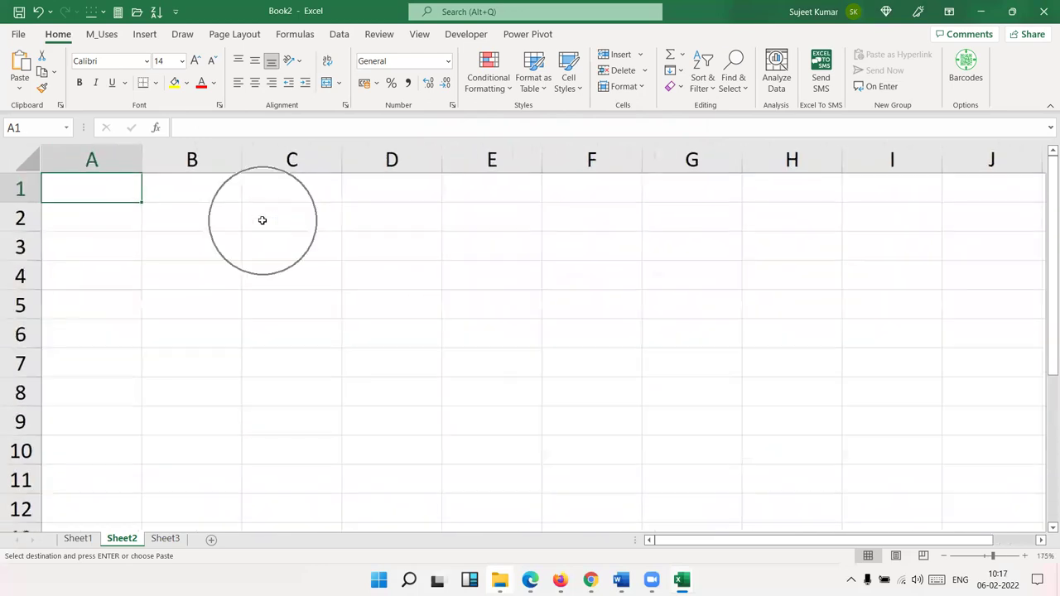
text(20)
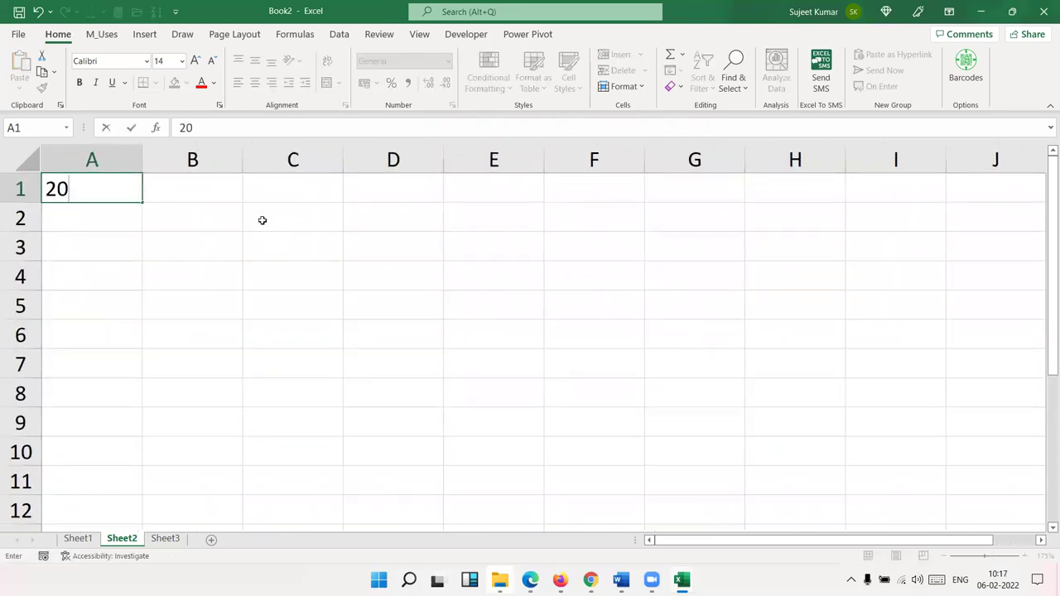
text(%)
key(Return)
key(Up)
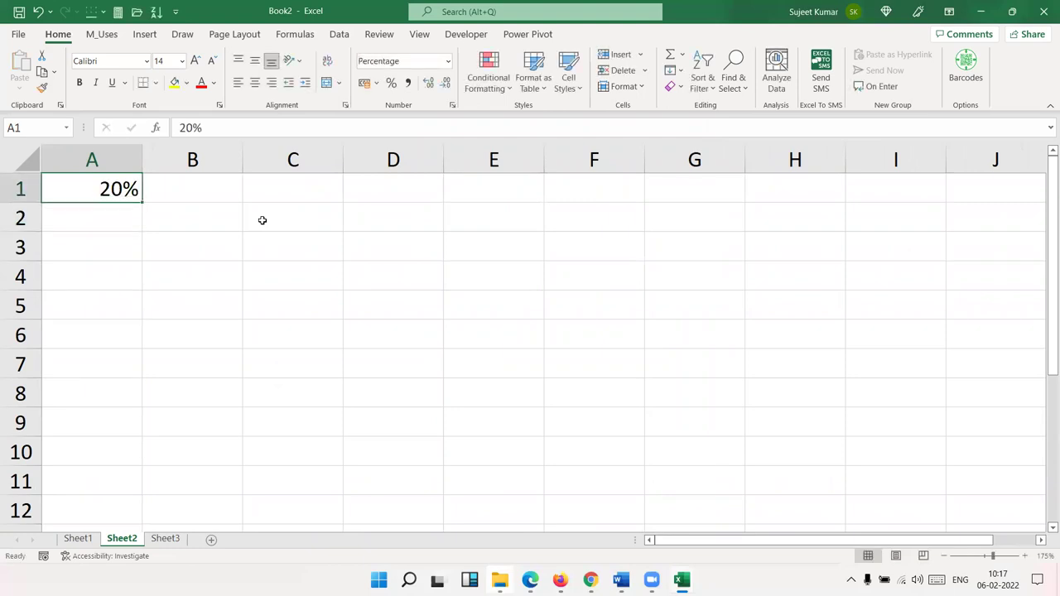
Enter 20 in B1 and format it as a percentage, showing 2000%
key(Right)
text(20)
key(Return)
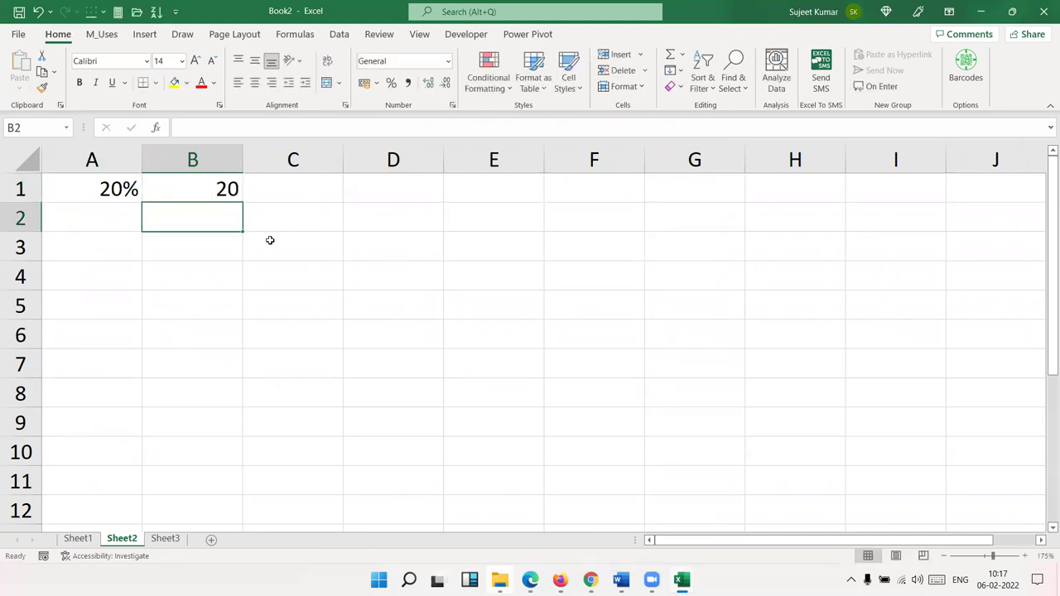
click(270, 240)
click(225, 193)
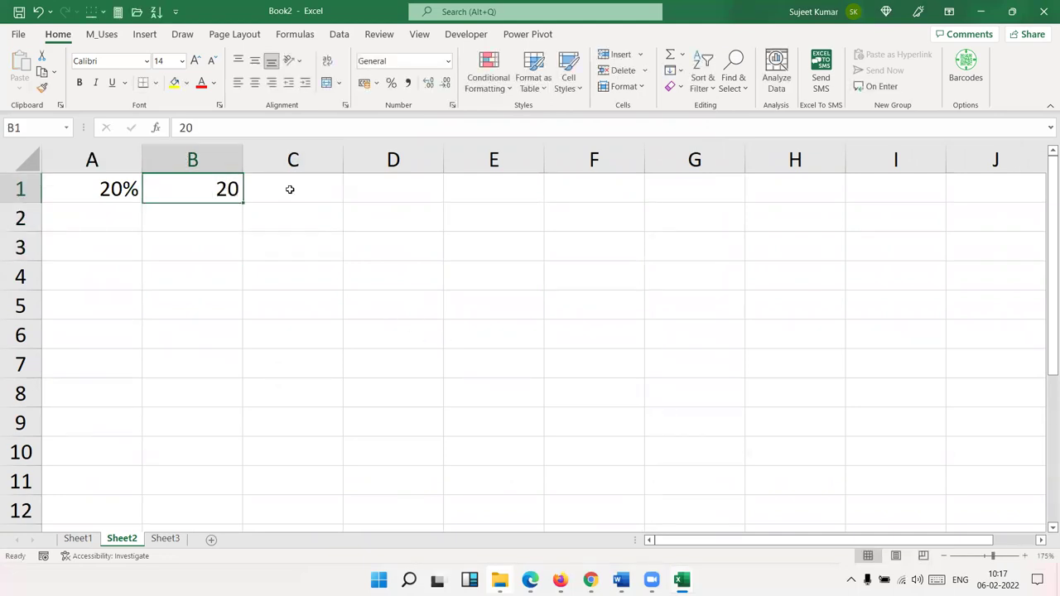
click(391, 86)
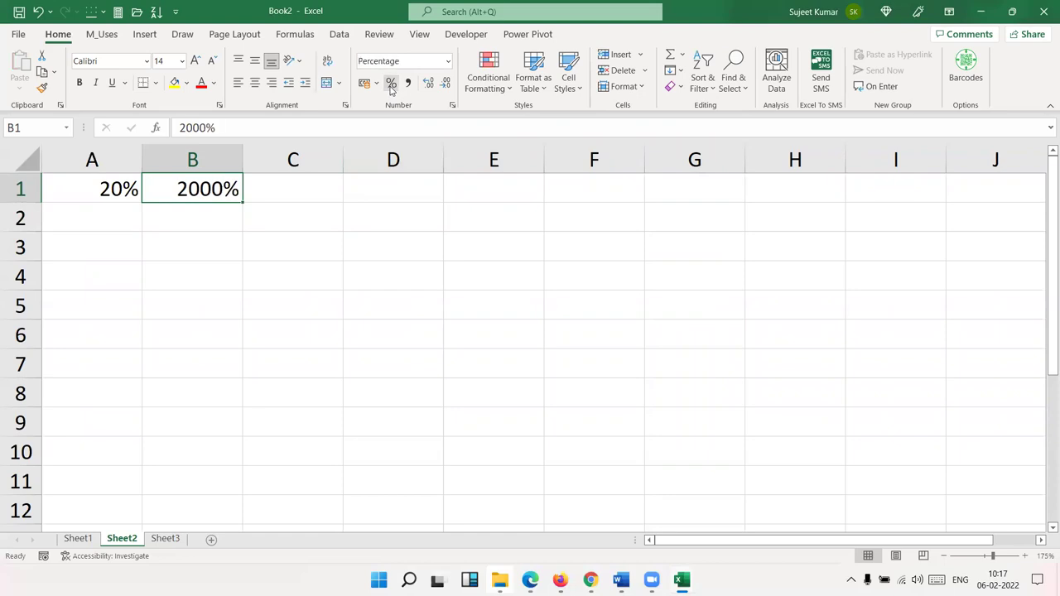
Type the note 1=100% in cell B2
key(Down)
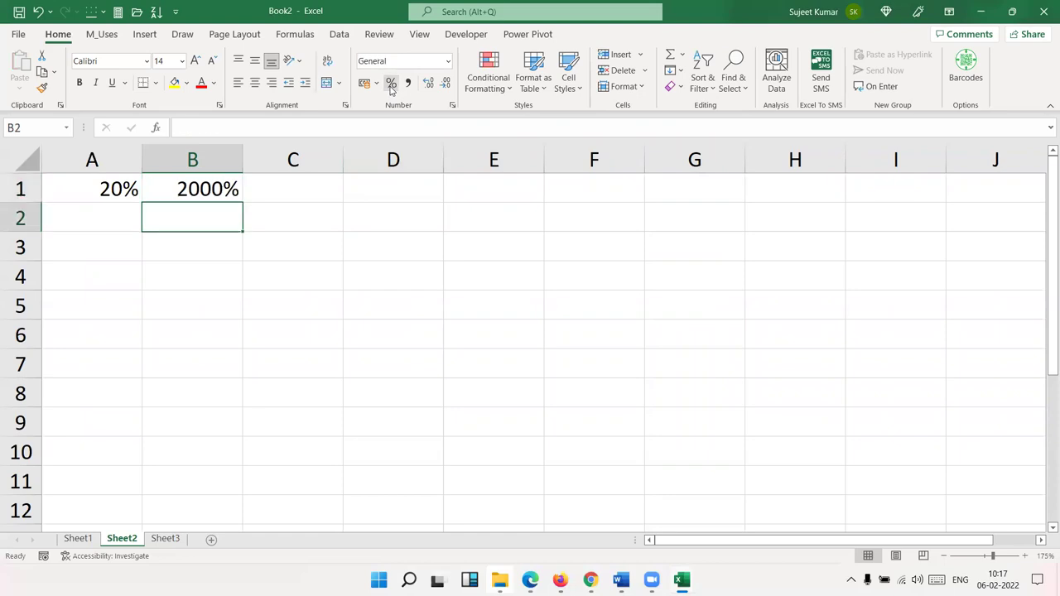
text(1=10)
text(00)
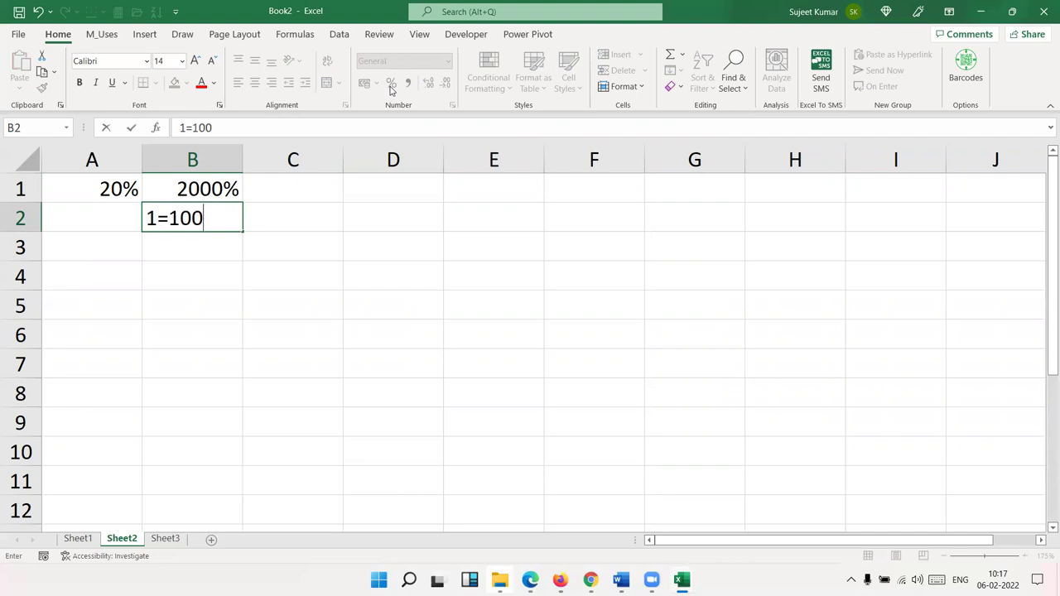
text(%)
key(Return)
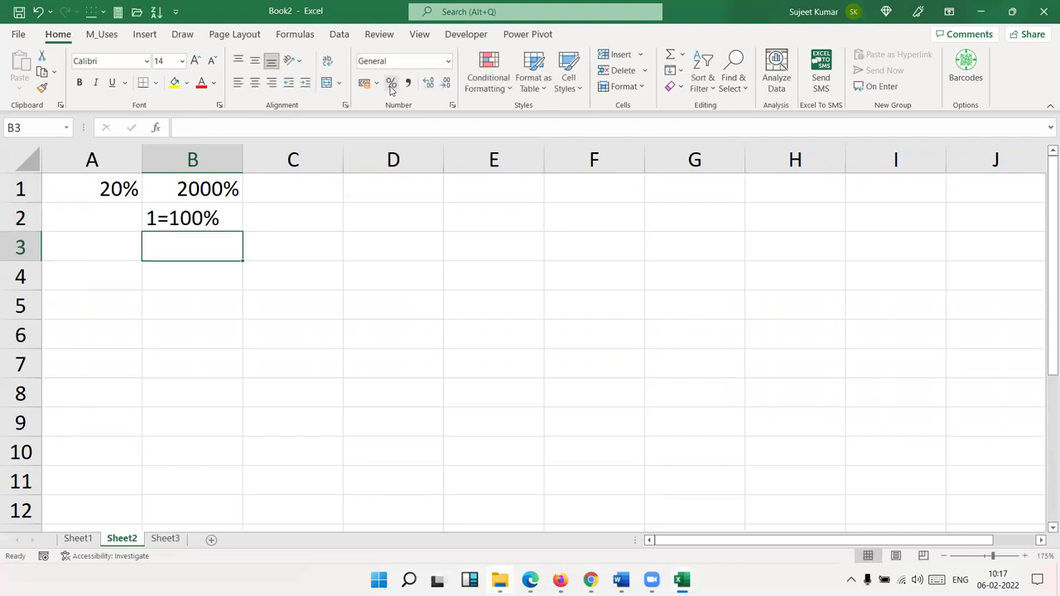
key(Up)
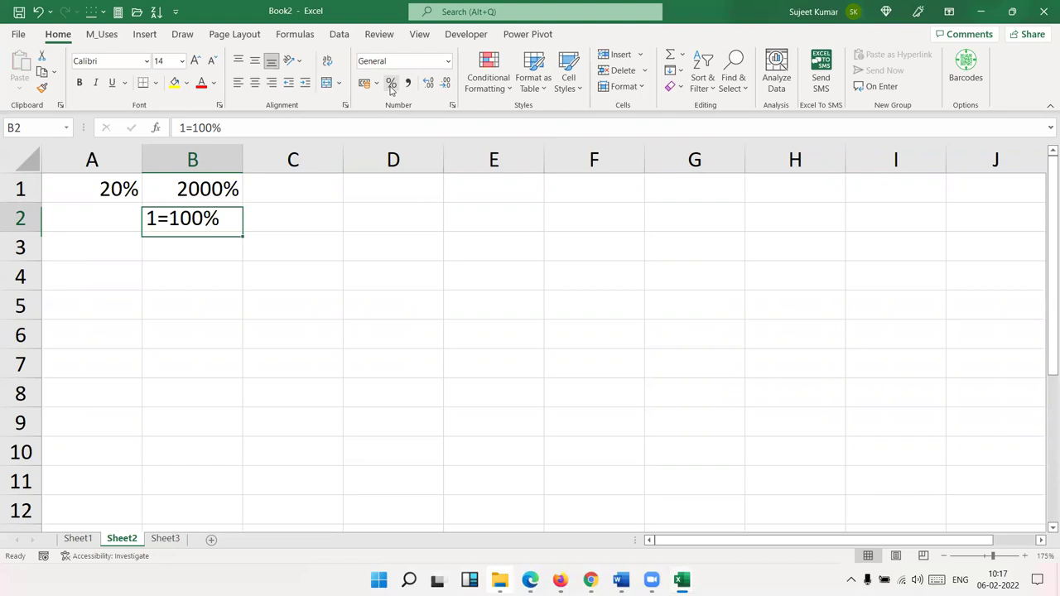
Enter 0.20 in C1 and apply Percent Style so it shows 20%
key(Right)
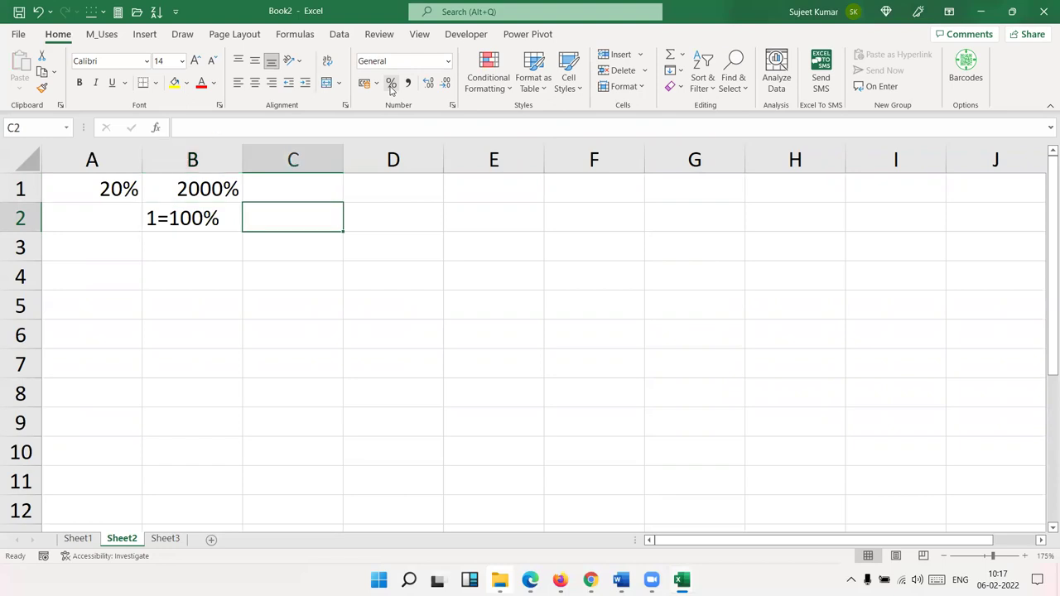
key(Up)
text(0.20)
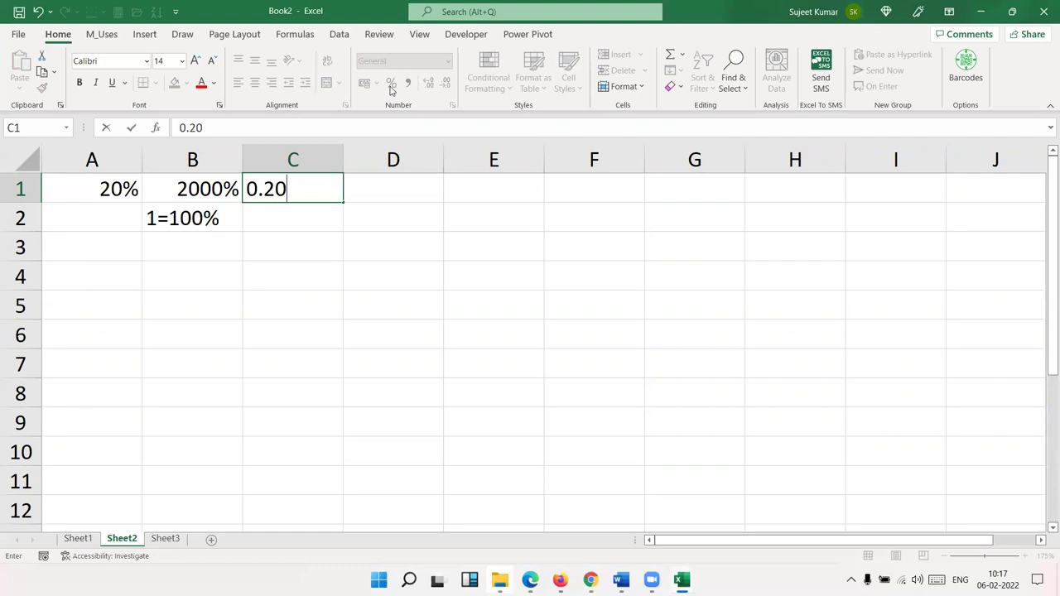
key(ctrl+Return)
click(391, 84)
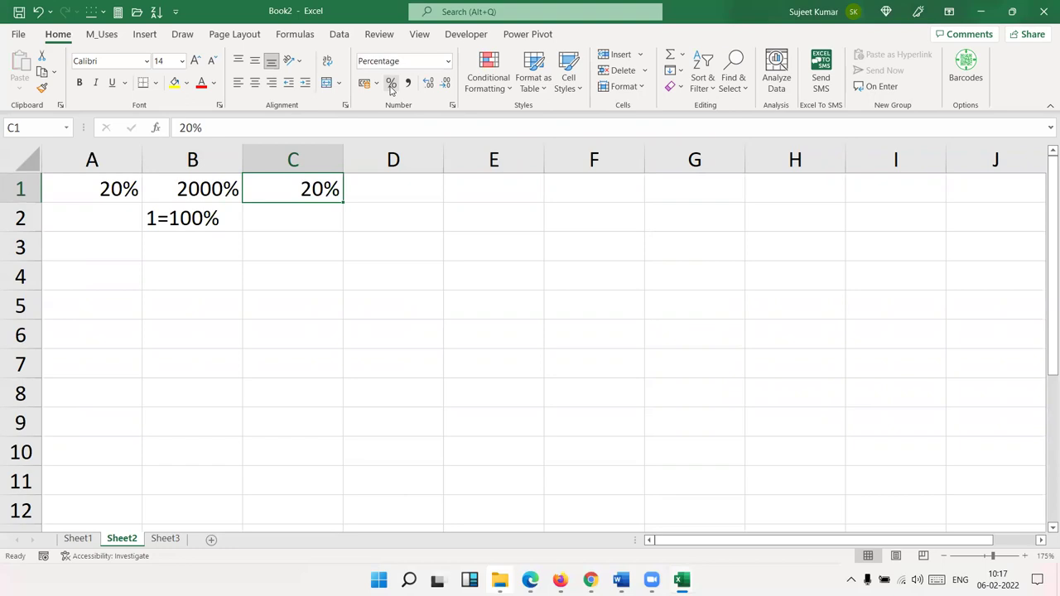
key(Down)
key(Down)
key(Down)
key(Left)
key(Left)
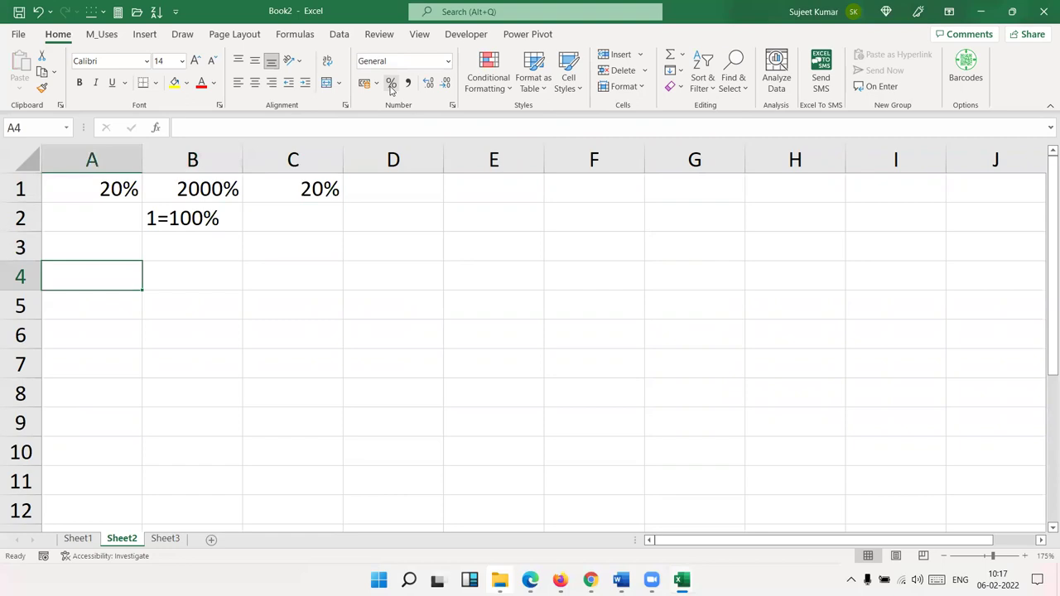
Label A4 with % and enter =RANDBETWEEN(10,90) in A5
text(%)
key(Return)
text(=ra)
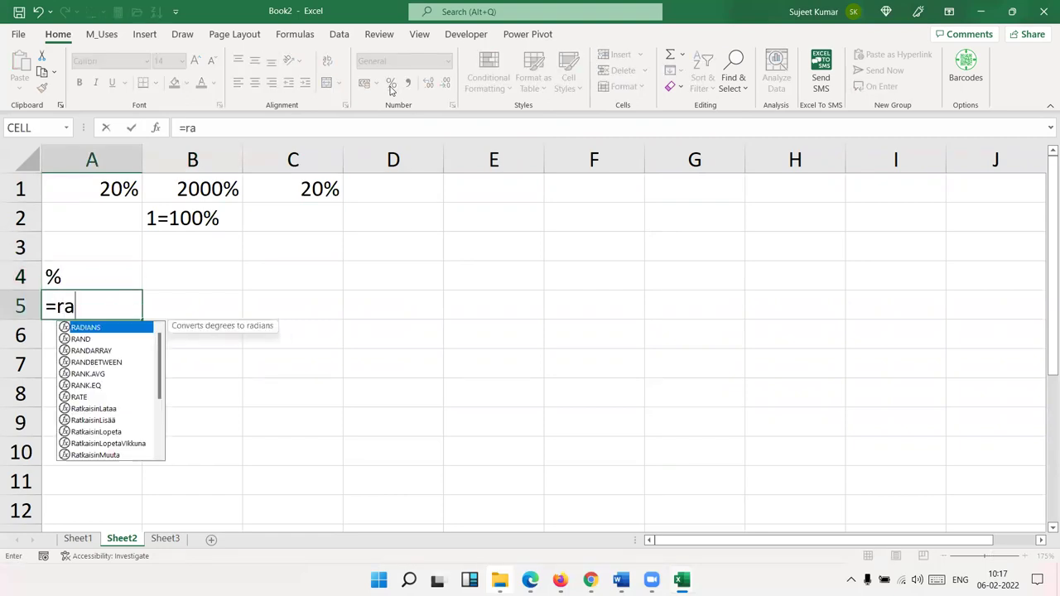
key(Down)
key(Down)
key(Down)
key(Tab)
text(10,90)
key(Return)
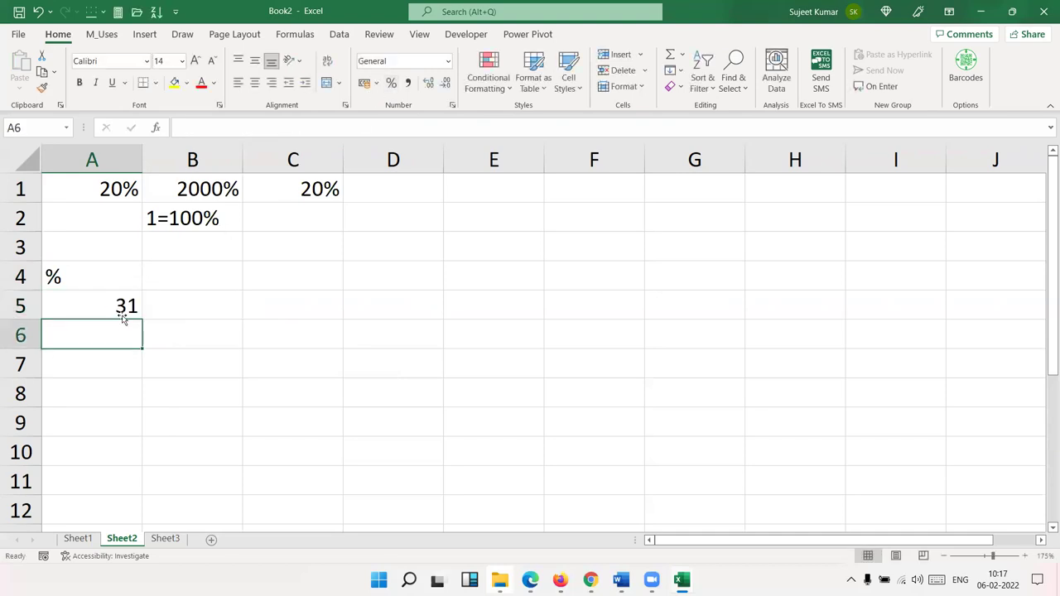
Fill the formula across A5:H11, then copy and paste the grid back as fixed values
drag(108, 306, 757, 472)
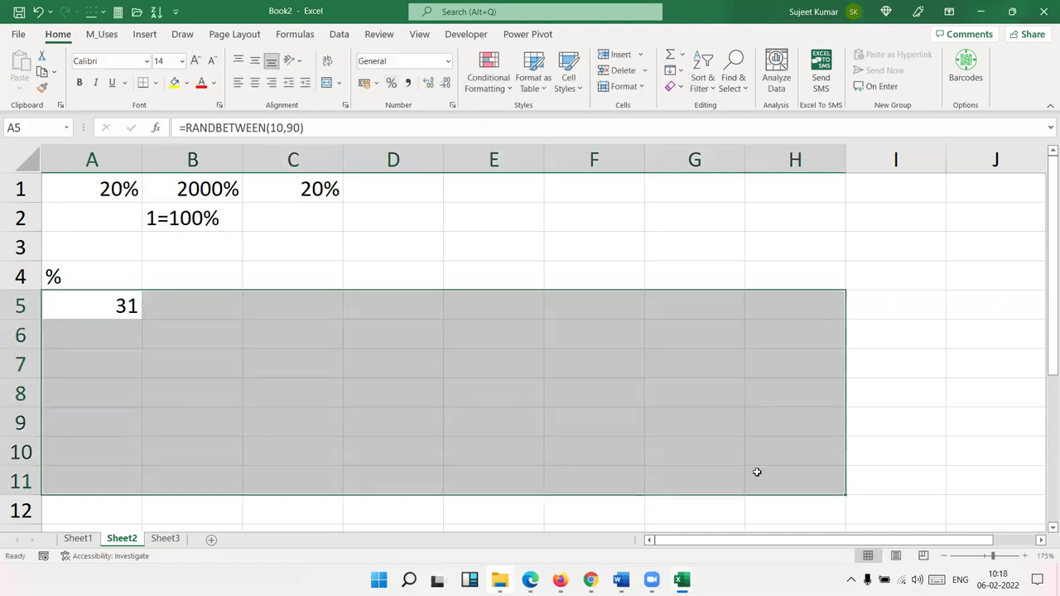
key(ctrl+d)
key(ctrl+r)
key(ctrl+c)
click(20, 86)
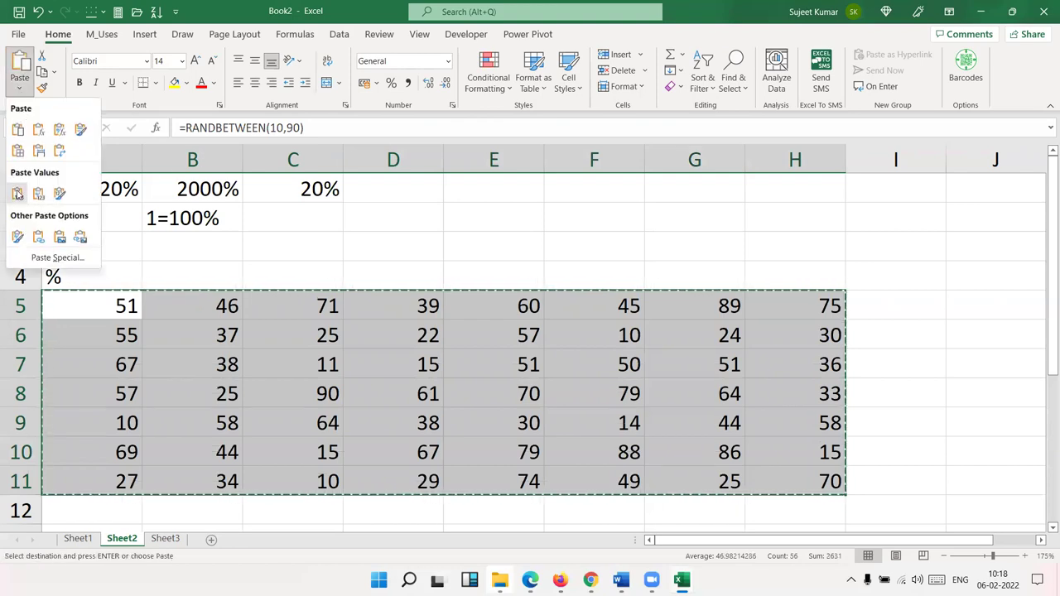
click(16, 193)
key(Escape)
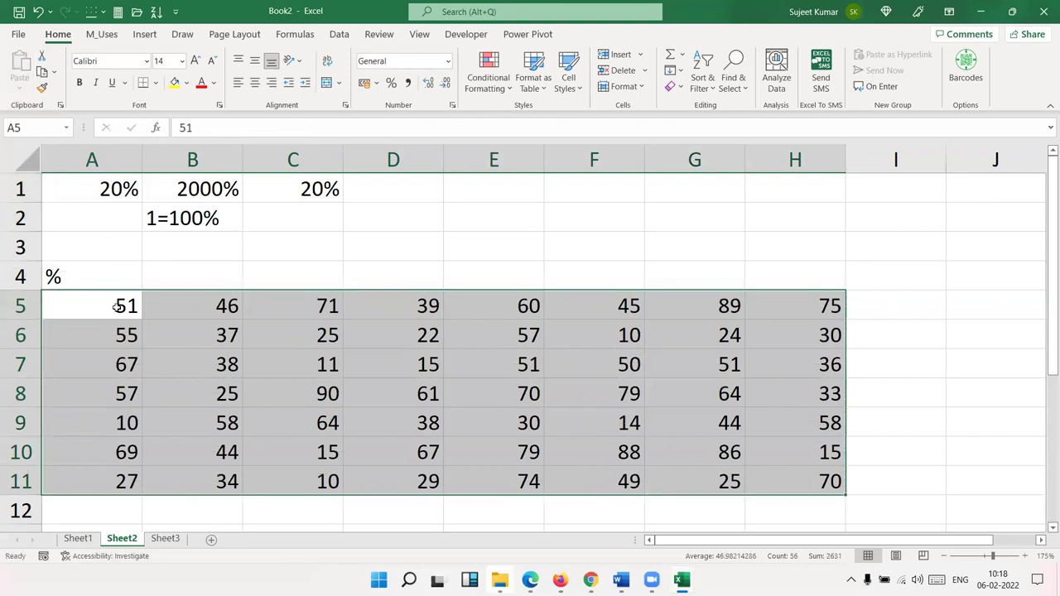
click(116, 307)
click(484, 217)
Enter 500 in E2, 51% in F2, and =E2*F2 in G2
text(5)
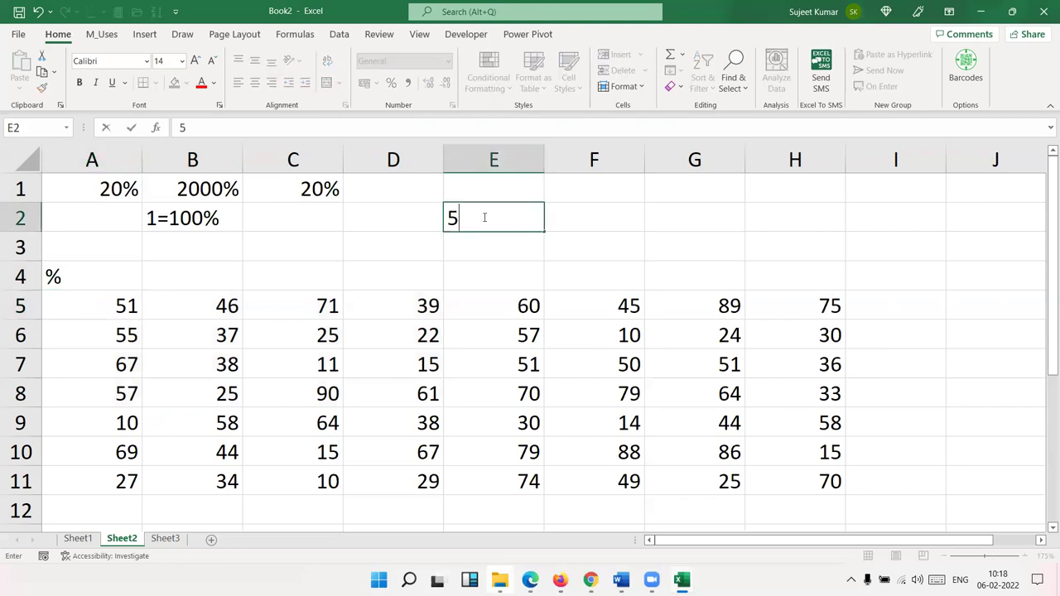
text(00)
key(Tab)
text(51%)
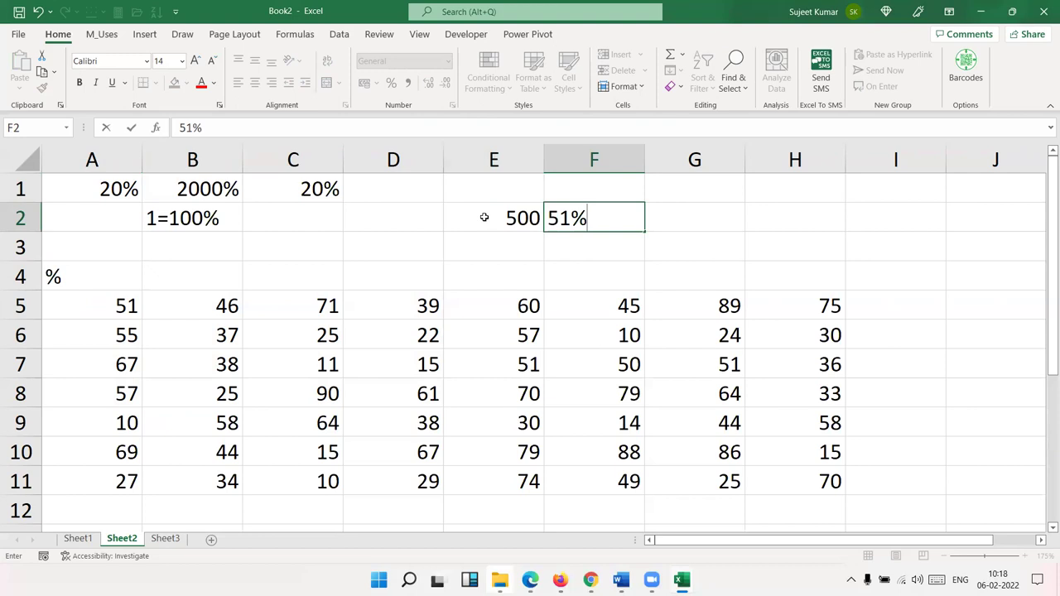
key(Tab)
text(=)
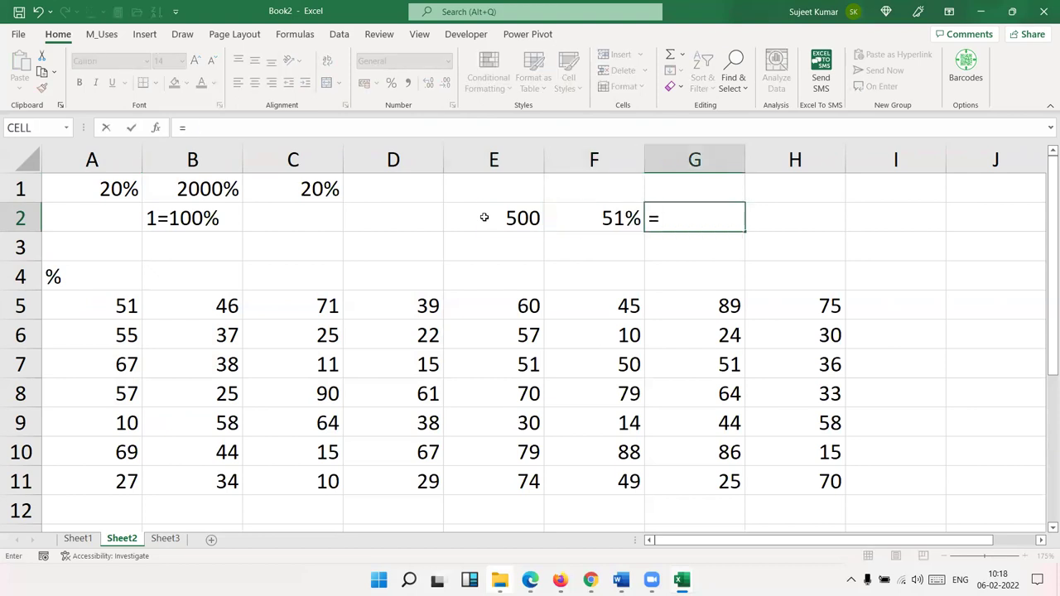
key(Left)
key(Left)
text(*)
key(Down)
key(Left)
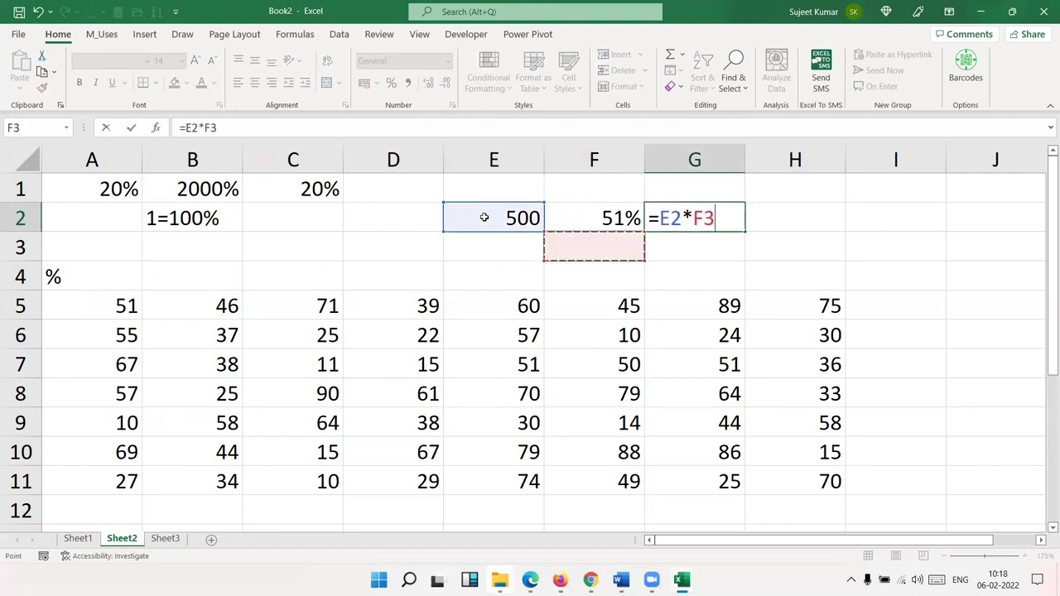
key(Up)
key(Return)
Enter 51 in F3 and the formula =E2*F3 in G3
key(Left)
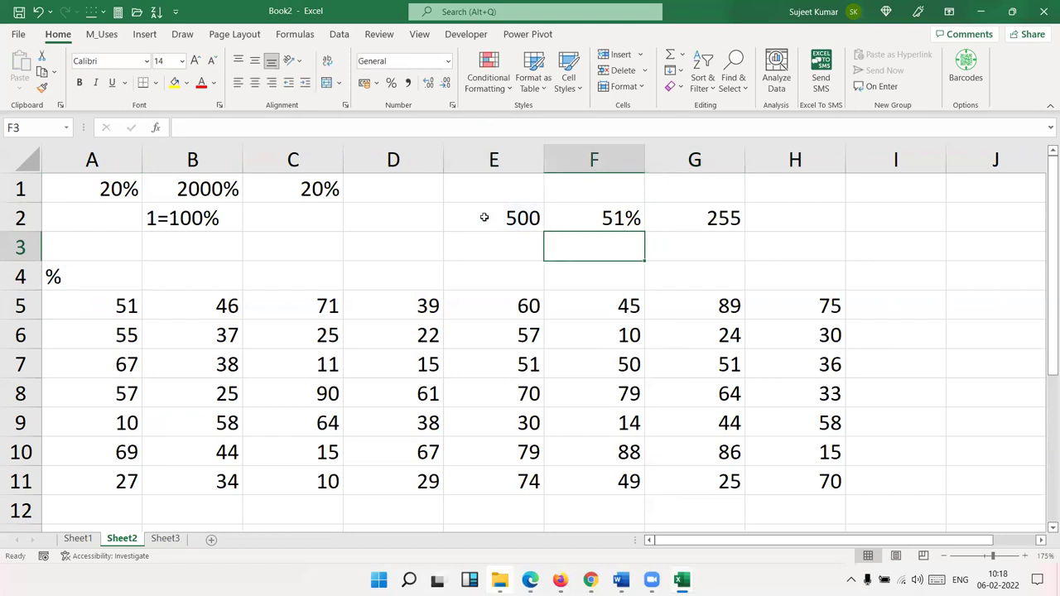
key(Left)
text(5)
key(Escape)
key(Right)
text(51)
key(Tab)
text(=)
key(Left)
key(Left)
key(Up)
text(*)
key(Left)
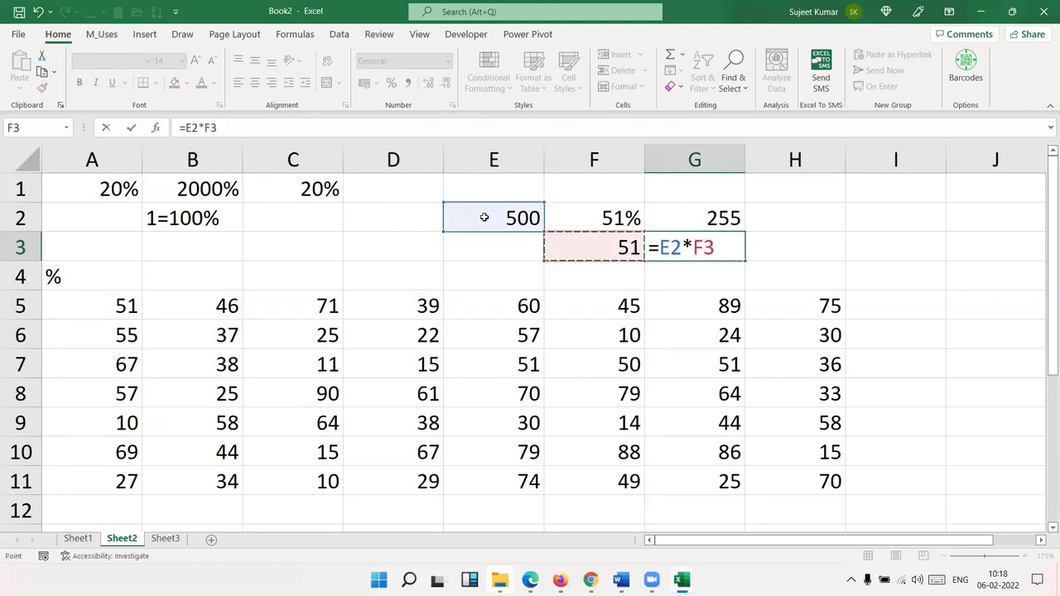
key(Return)
Edit G3's formula to =E2*F3/100 so it also returns 255
key(Up)
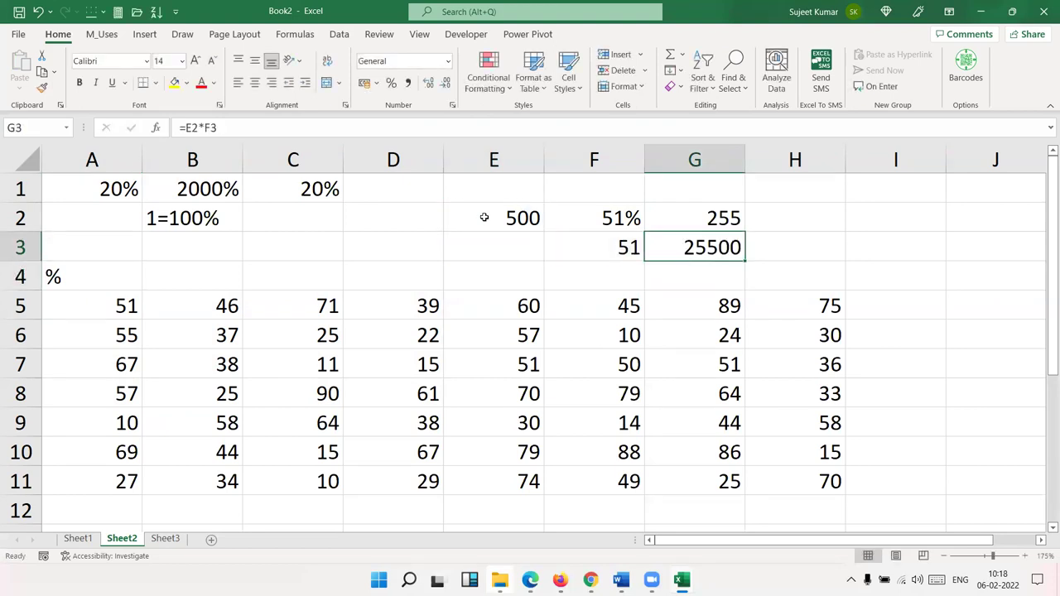
key(F2)
text(/)
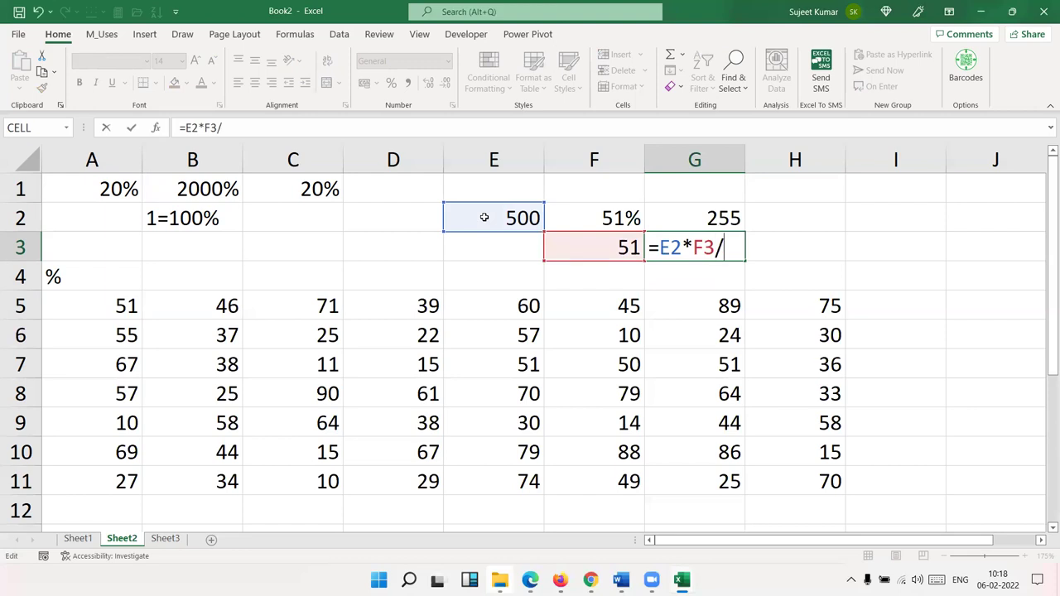
text(100)
key(Return)
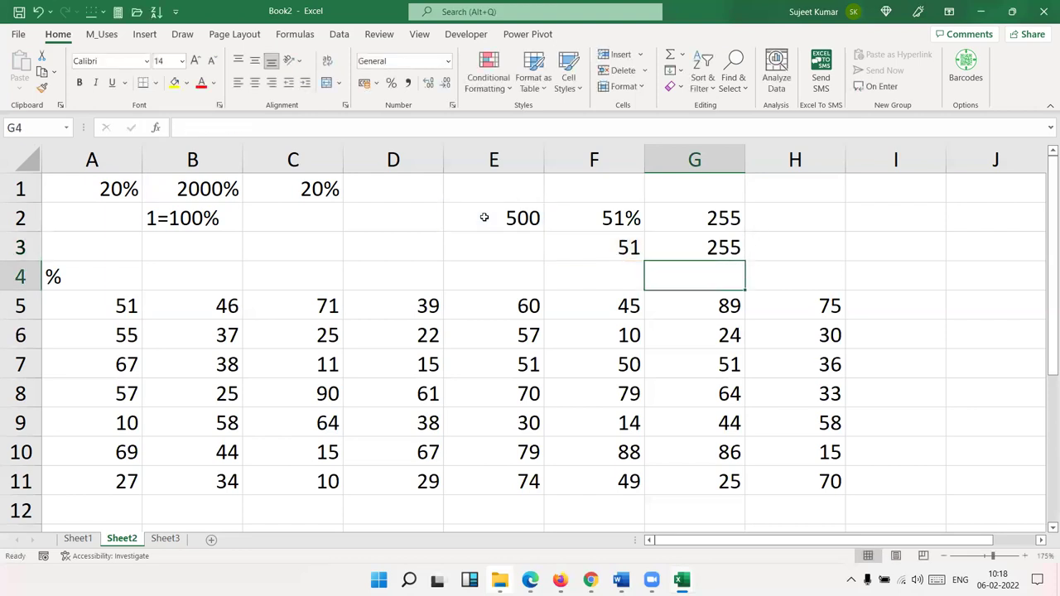
Review the G3 and G2 formulas in edit mode without changing them
key(Up)
key(F2)
key(shift+Left)
key(shift+Left)
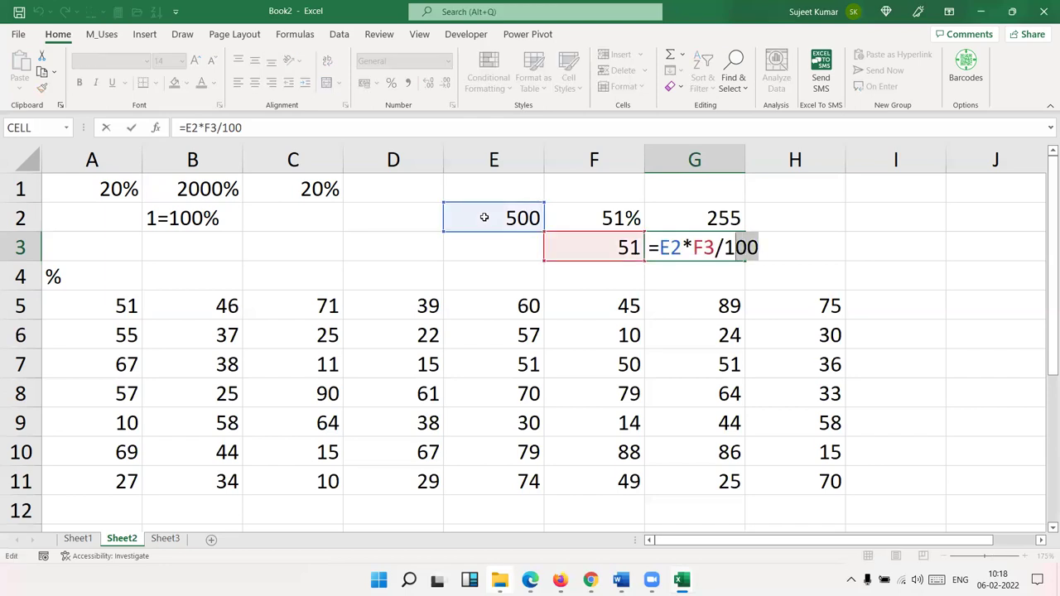
key(Escape)
key(Up)
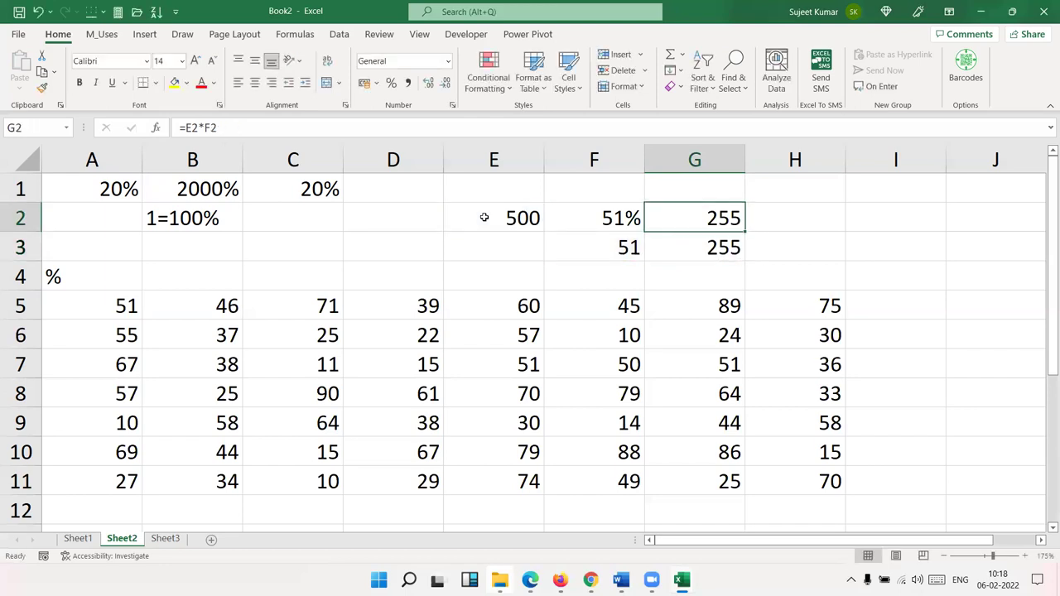
key(F2)
key(shift+Left)
key(shift+Left)
key(shift+Left)
key(shift+Left)
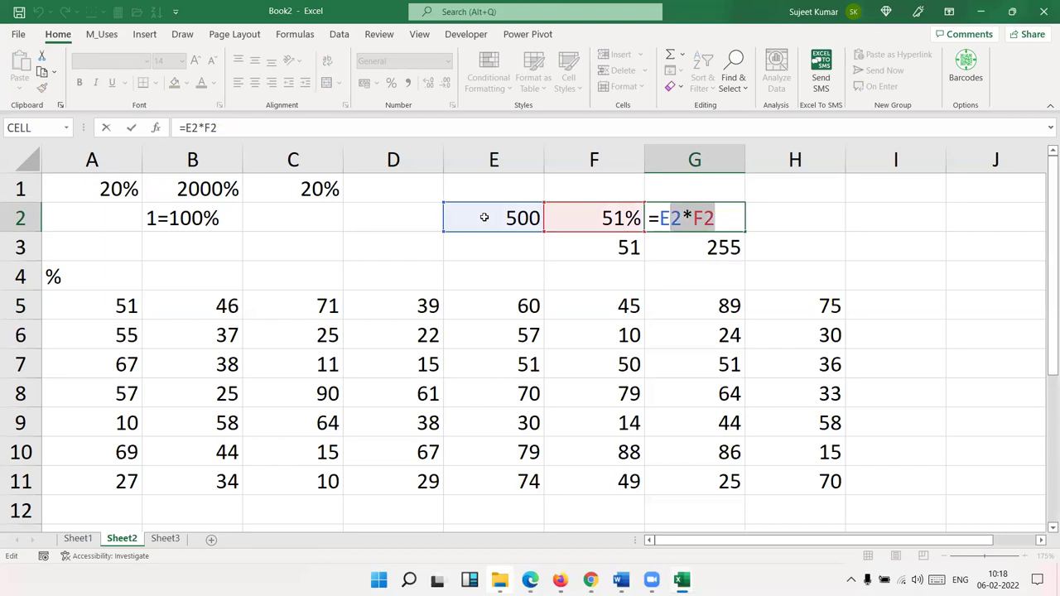
key(Escape)
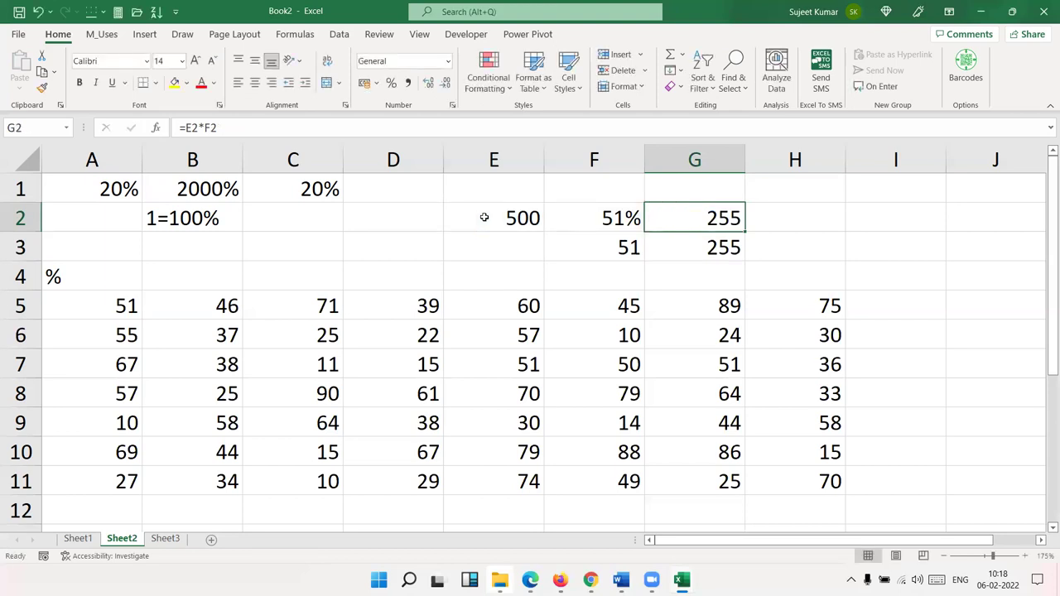
key(Down)
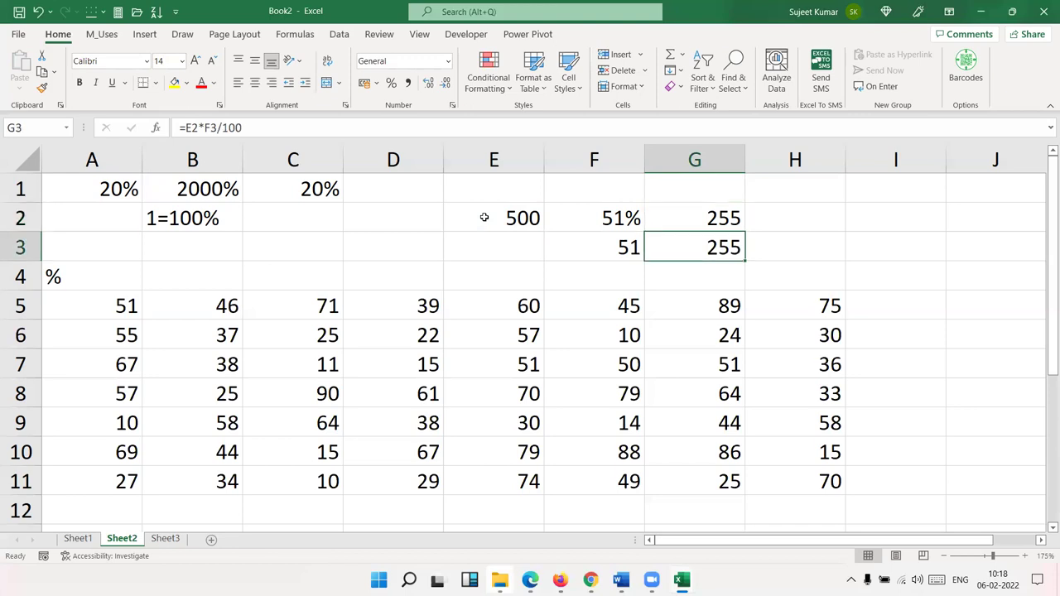
key(F2)
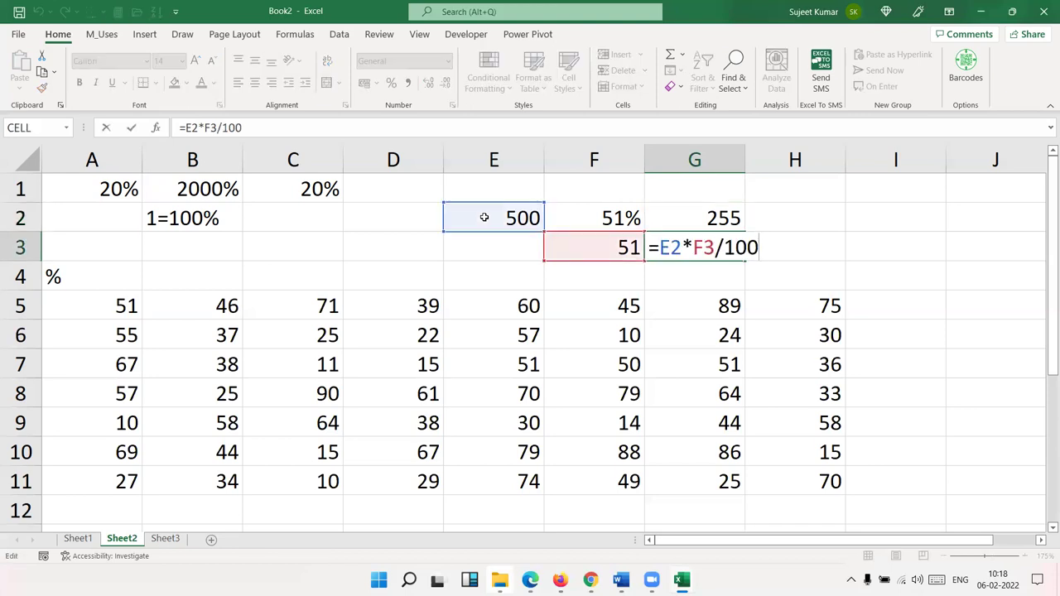
key(Return)
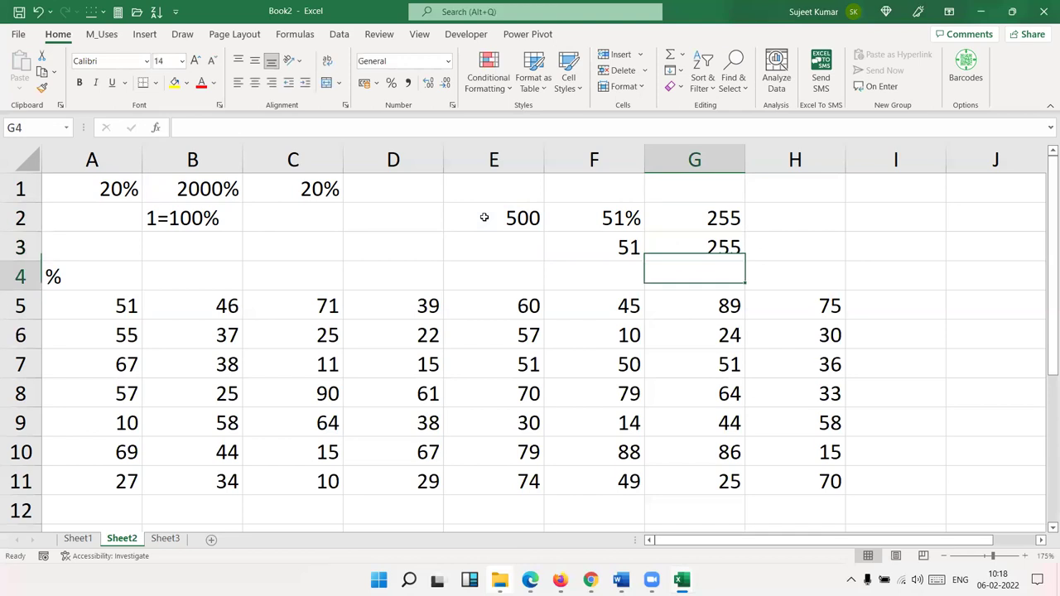
Select the random-number grid A5:H11, then return the selection to A5
key(Down)
key(Down)
key(Home)
key(shift+Up)
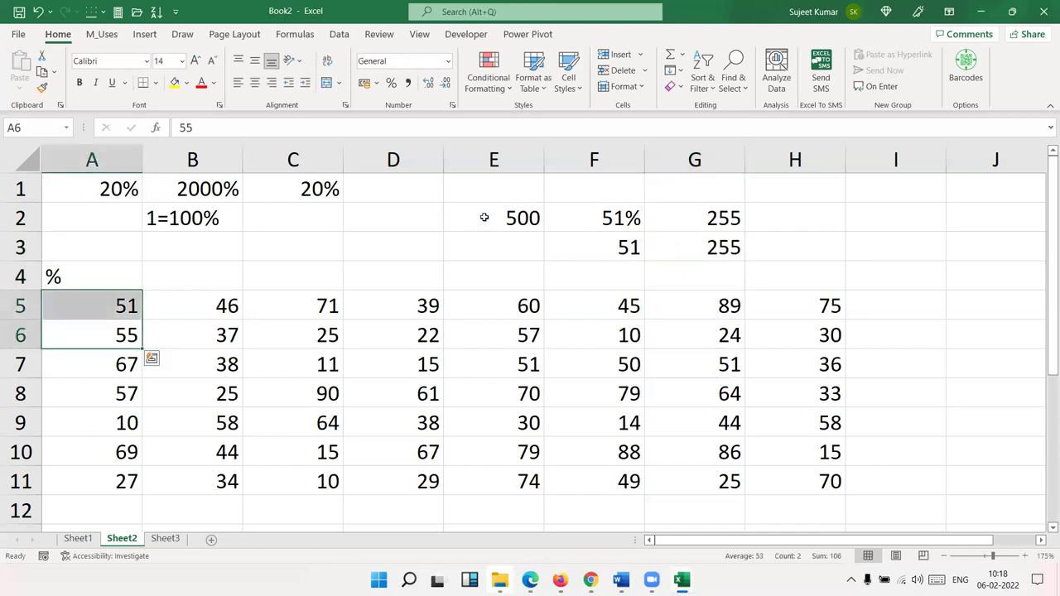
key(Up)
key(shift+Right)
key(shift+Right)
key(shift+Right)
key(shift+Down)
key(shift+Down)
key(shift+Down)
key(shift+Left)
key(shift+Left)
key(shift+Left)
key(shift+Up)
key(shift+Up)
key(shift+Left)
key(shift+Left)
key(shift+Left)
key(shift+Up)
key(shift+Up)
key(shift+Up)
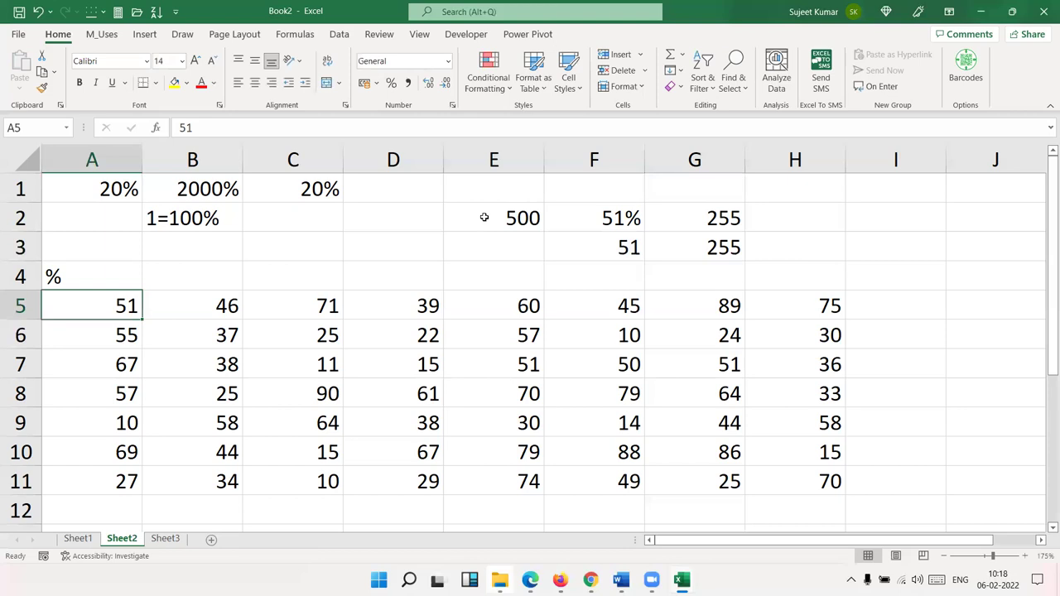
Try adding a % in A5, then compare with Sheet1's A2:I8 before returning to Sheet2
key(F2)
text(%)
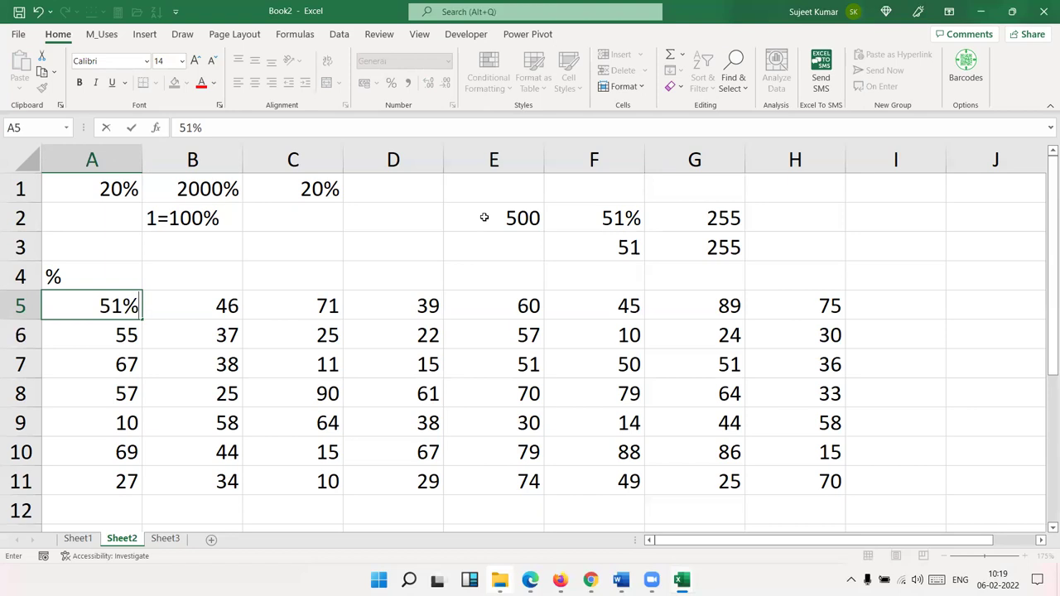
key(Escape)
click(80, 543)
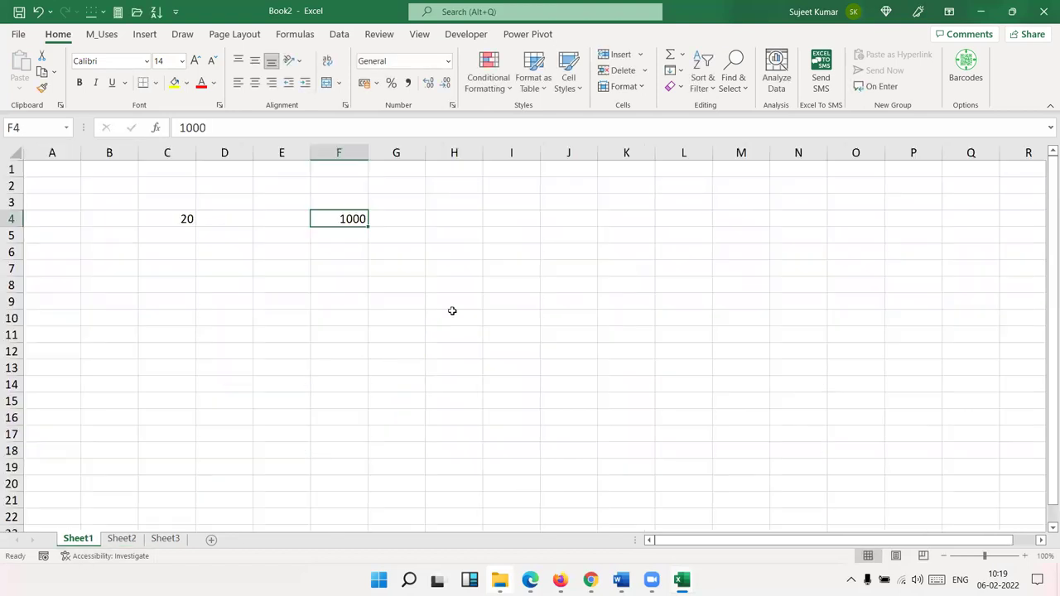
drag(514, 285, 38, 184)
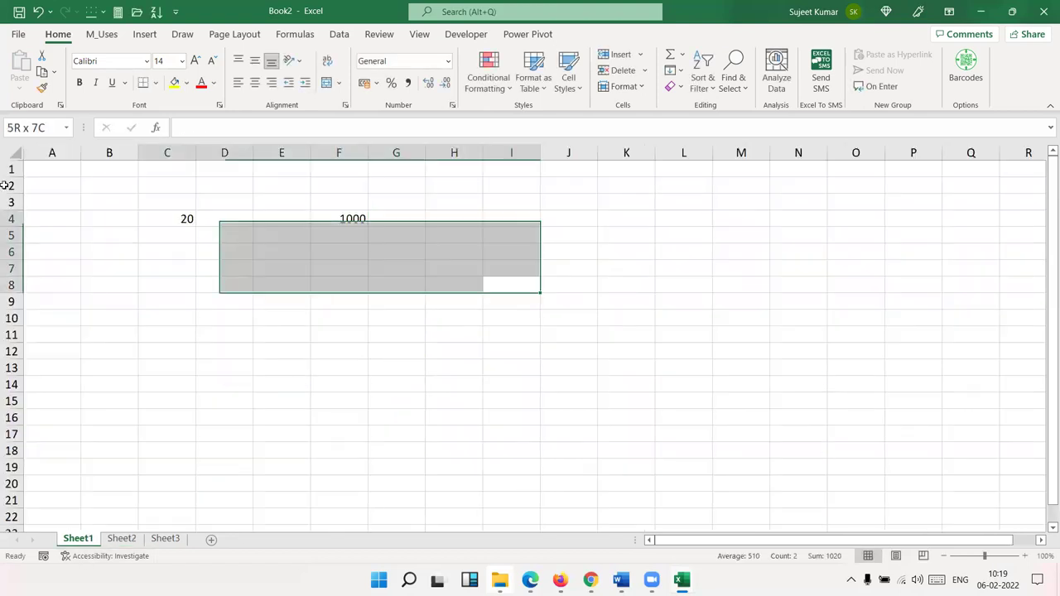
click(122, 540)
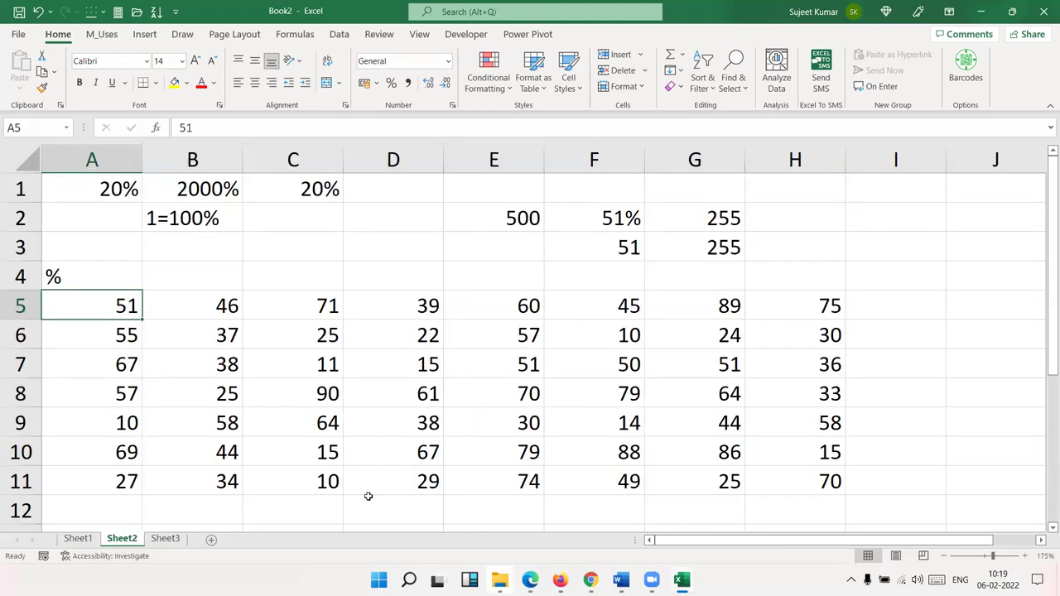
Enter 100 in I3 and copy it as the divisor
click(919, 246)
text(100)
key(Return)
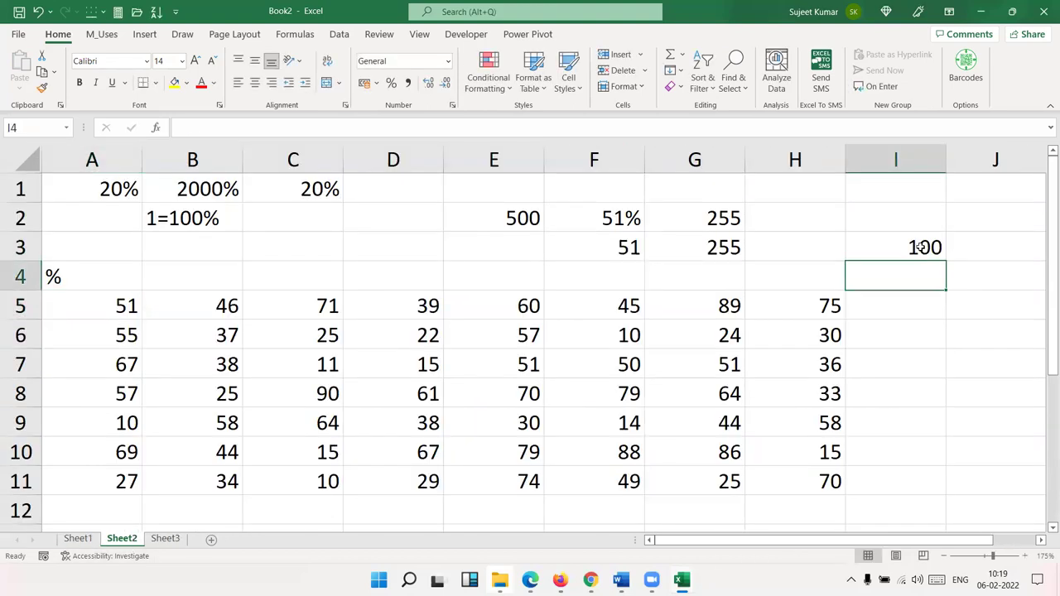
click(919, 246)
key(ctrl+c)
Paste-special divide A5:H11 by 100 and apply Percent Style, so 51 shows as 51%
drag(107, 310, 795, 469)
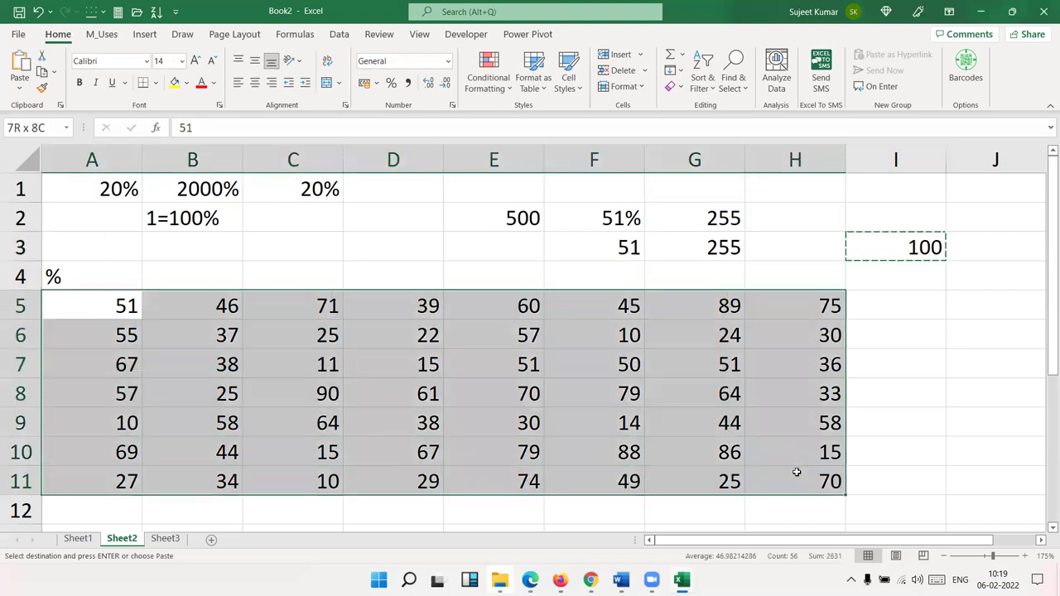
right_click(778, 434)
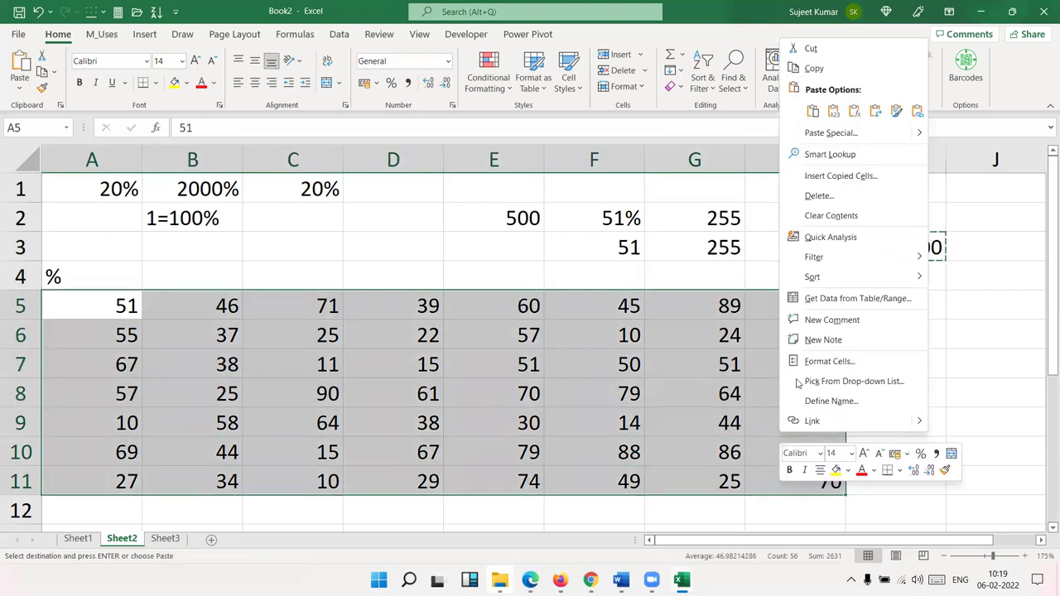
click(837, 134)
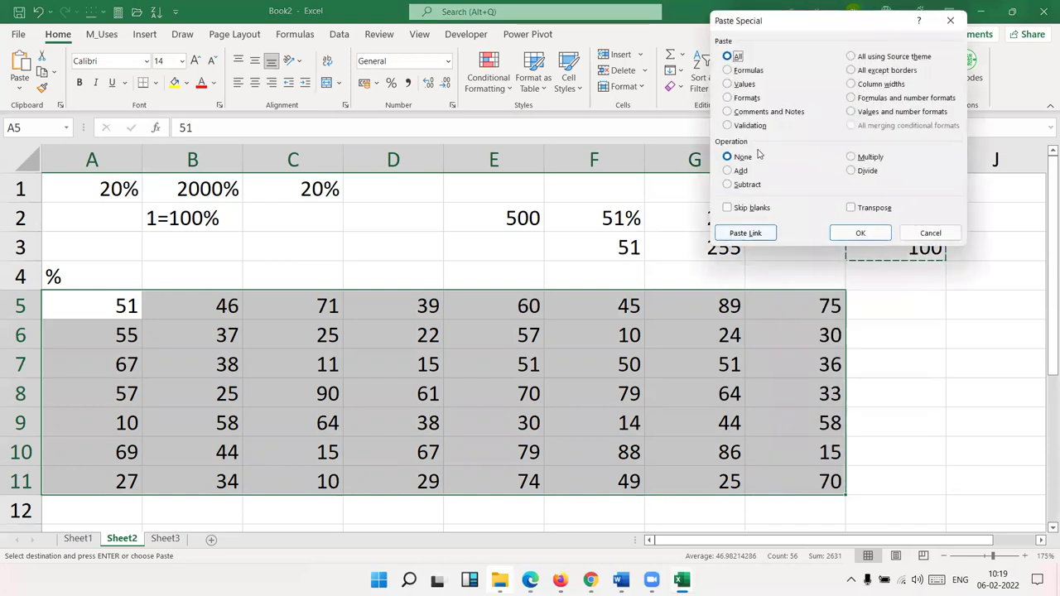
click(861, 172)
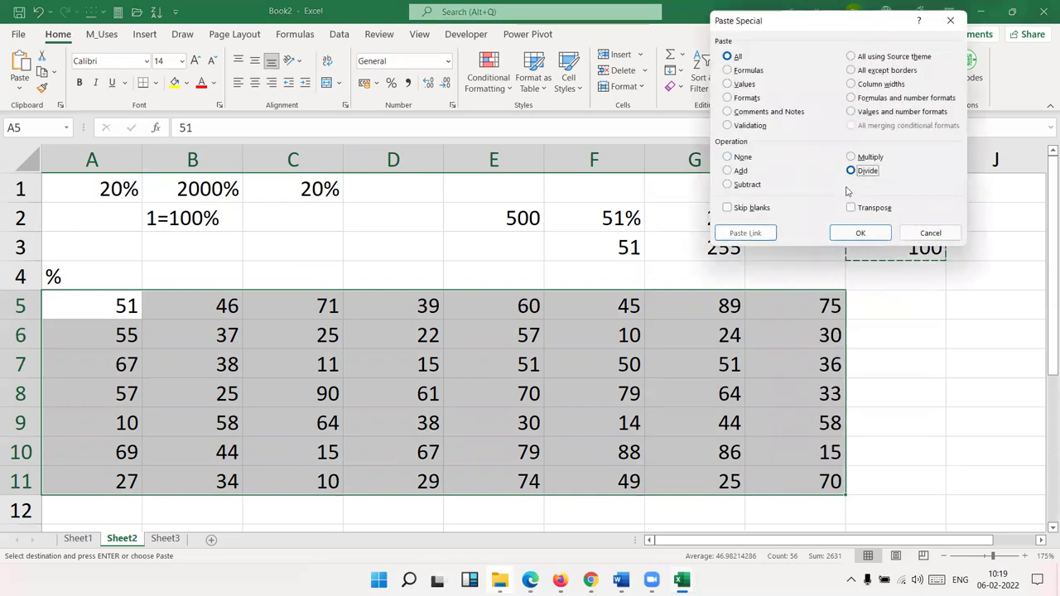
click(859, 234)
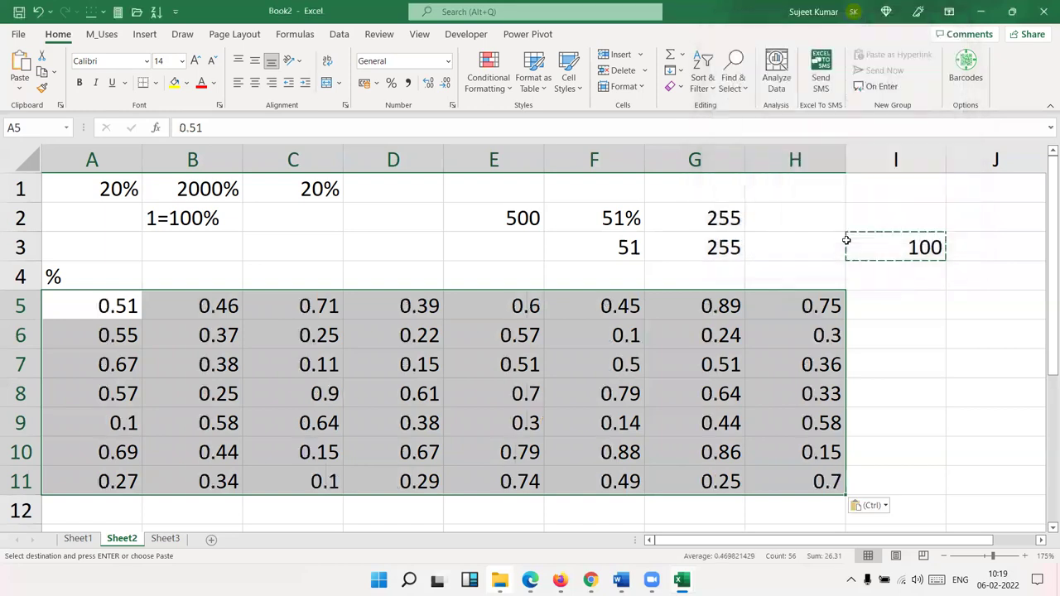
click(391, 86)
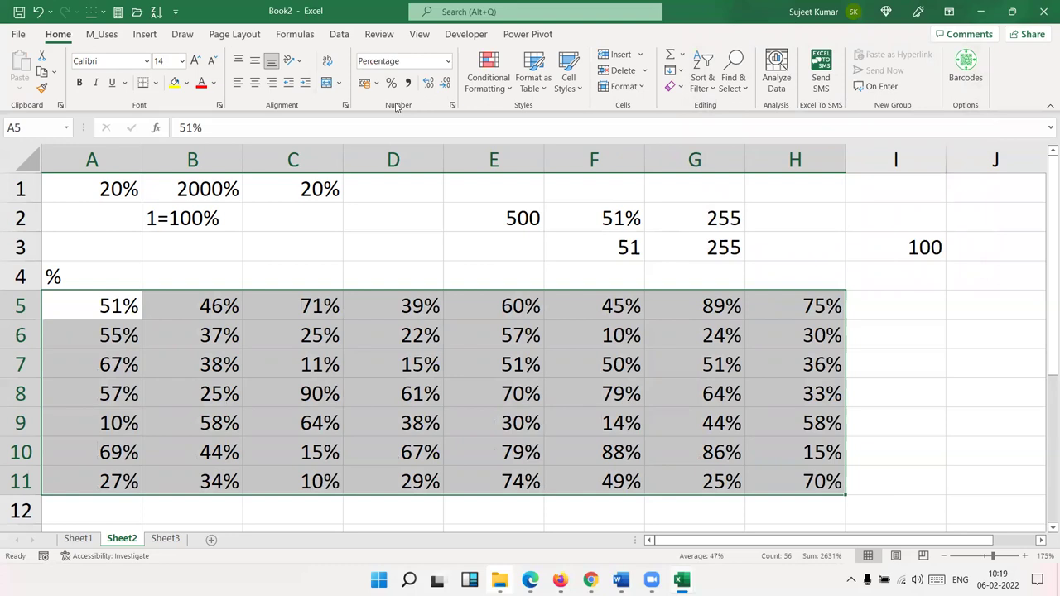
click(78, 539)
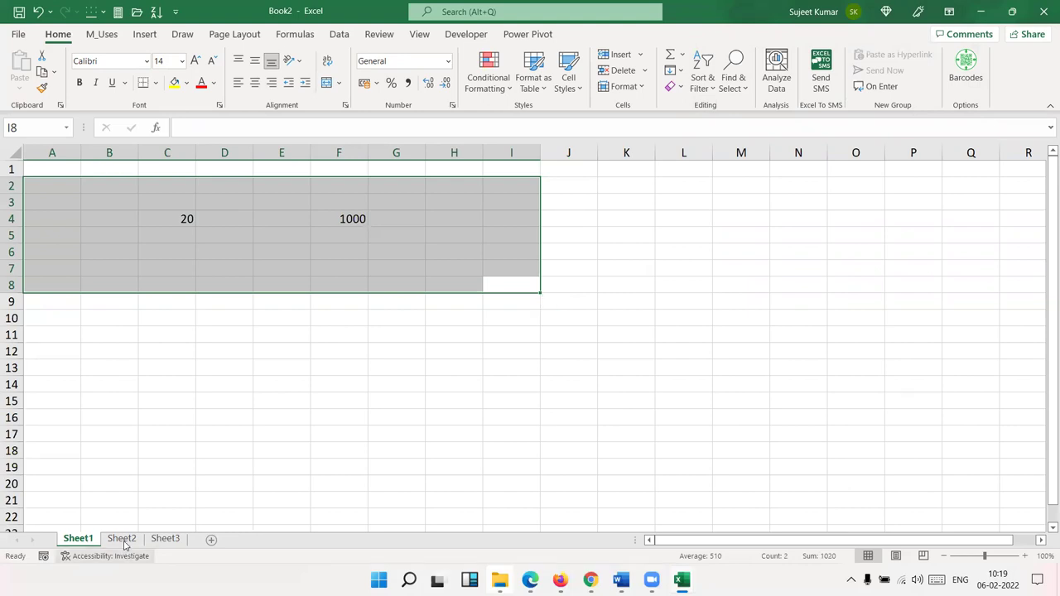
click(122, 539)
click(308, 452)
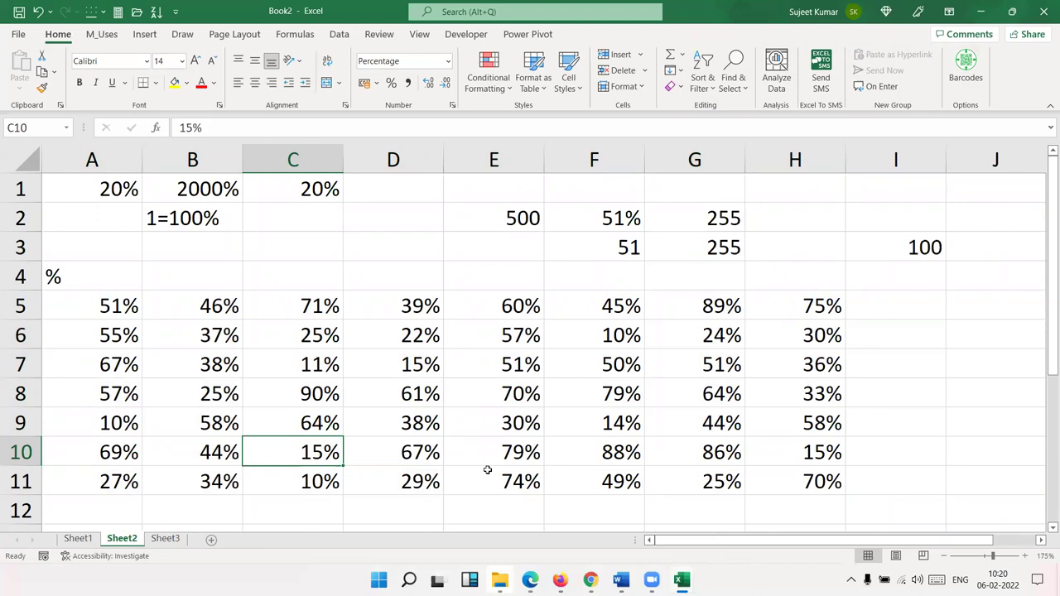
drag(820, 482, 75, 237)
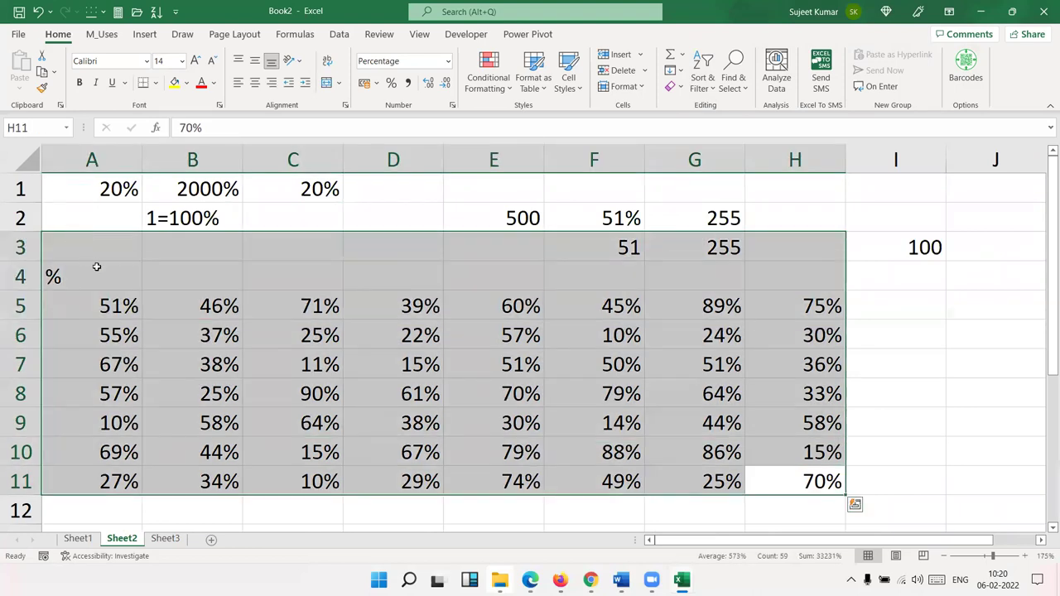
click(172, 325)
click(844, 258)
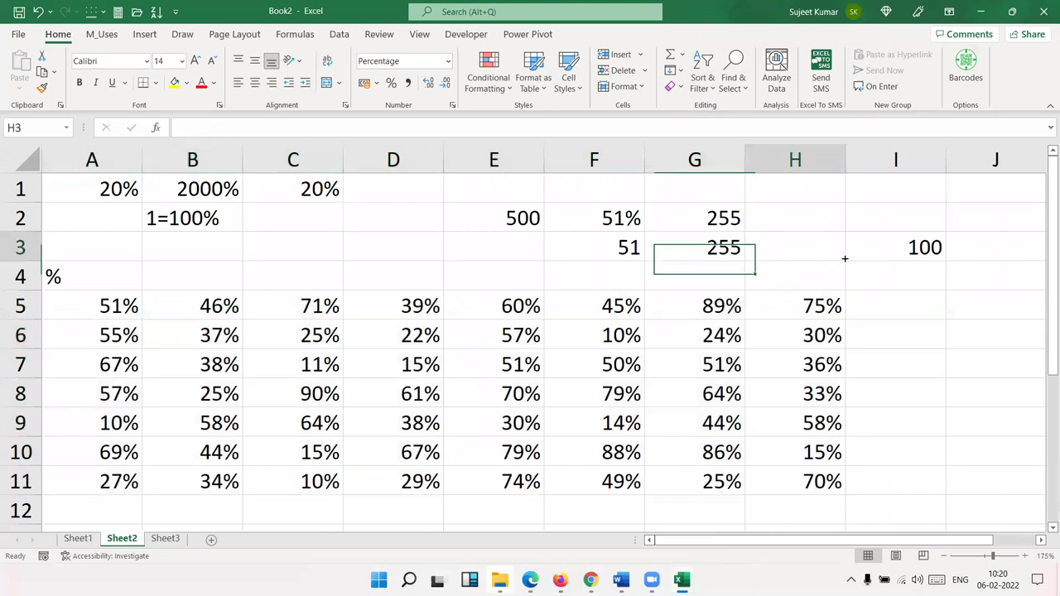
click(894, 263)
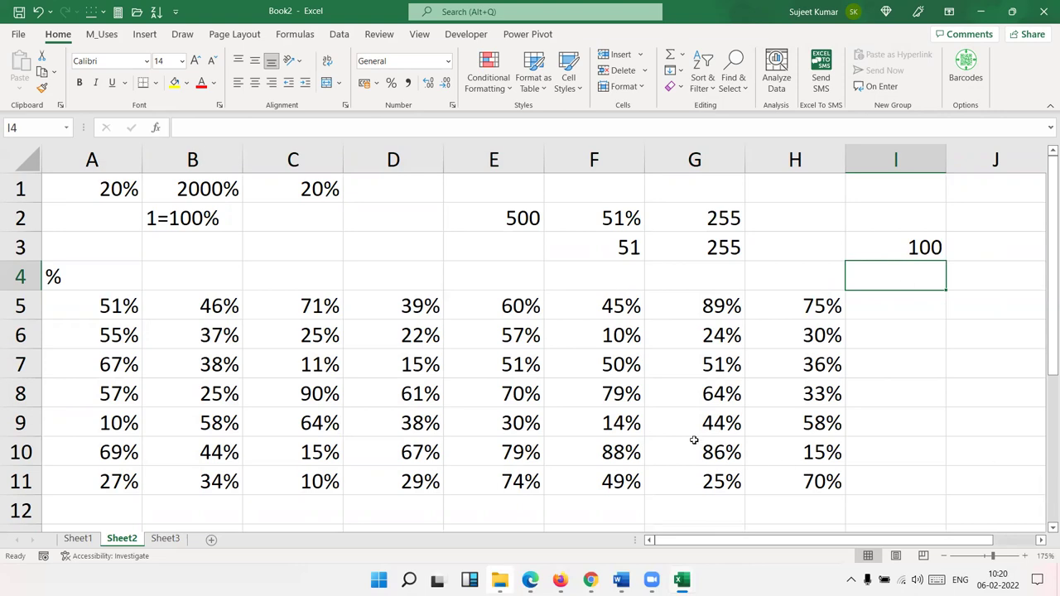
click(389, 361)
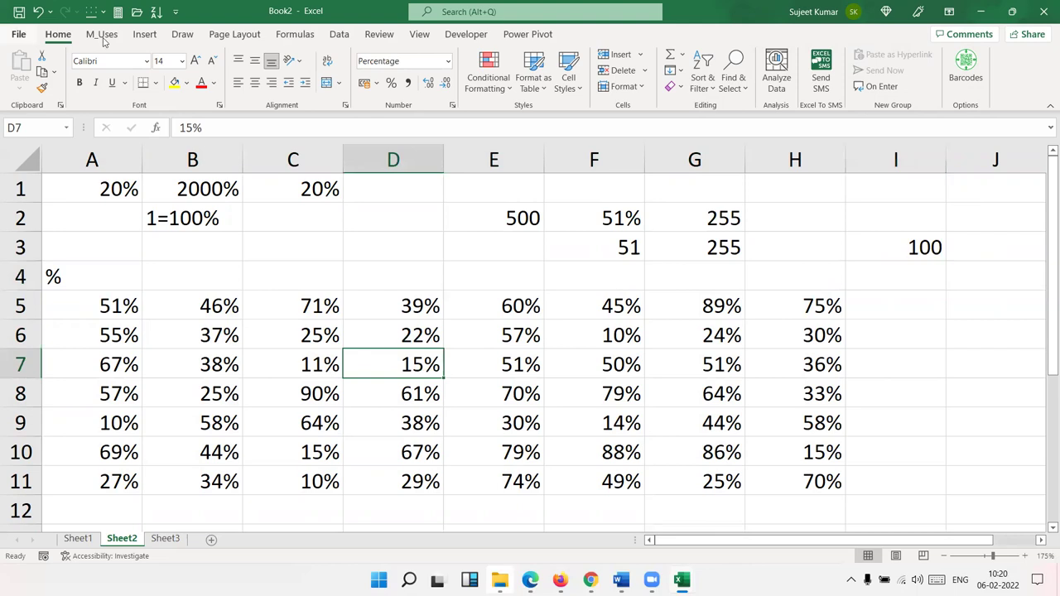
click(466, 36)
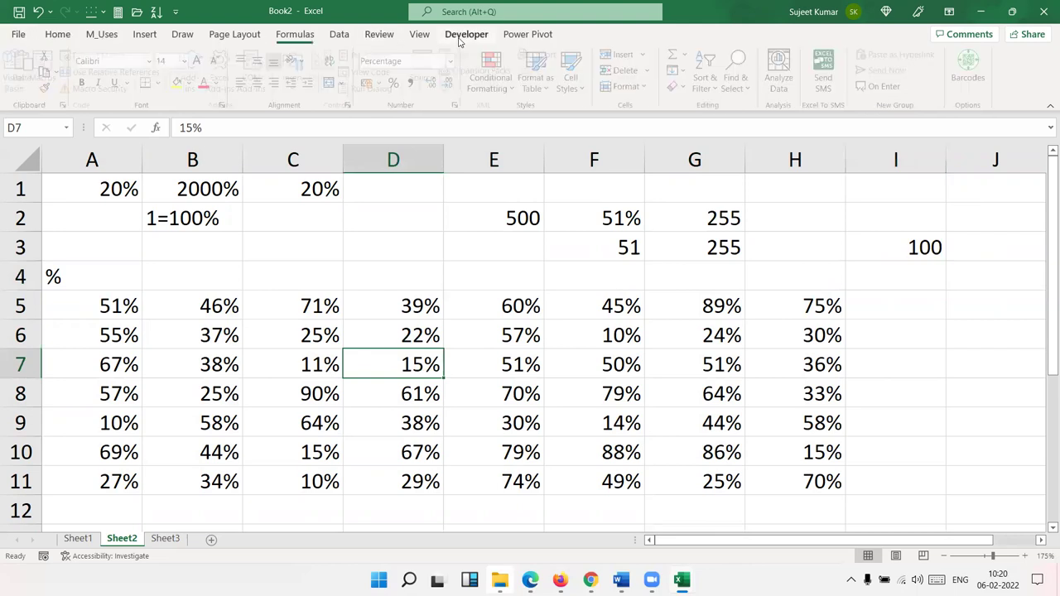
click(379, 36)
click(338, 34)
click(286, 35)
click(234, 35)
click(183, 35)
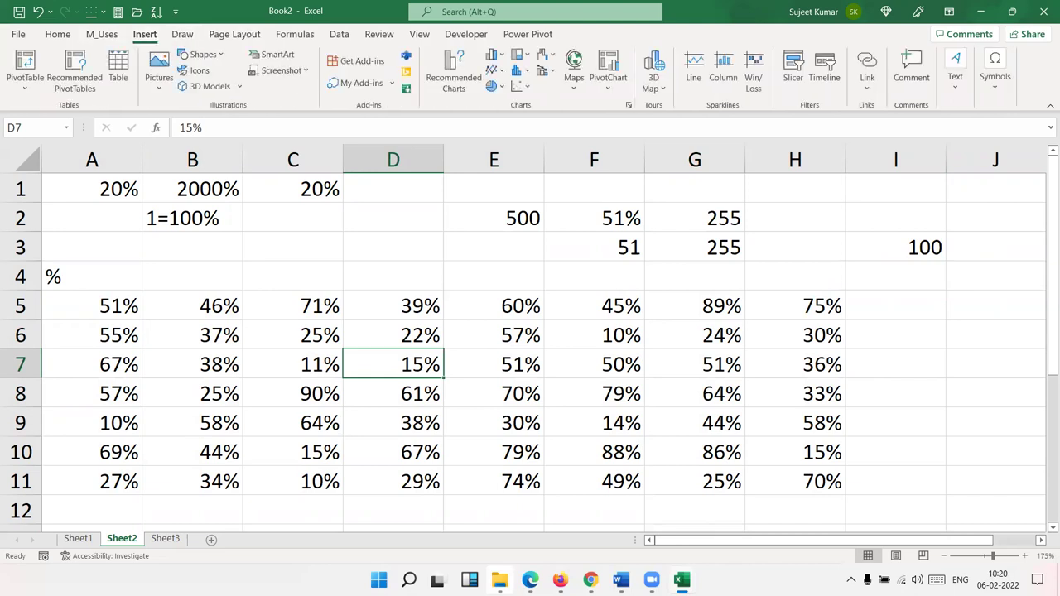
click(75, 540)
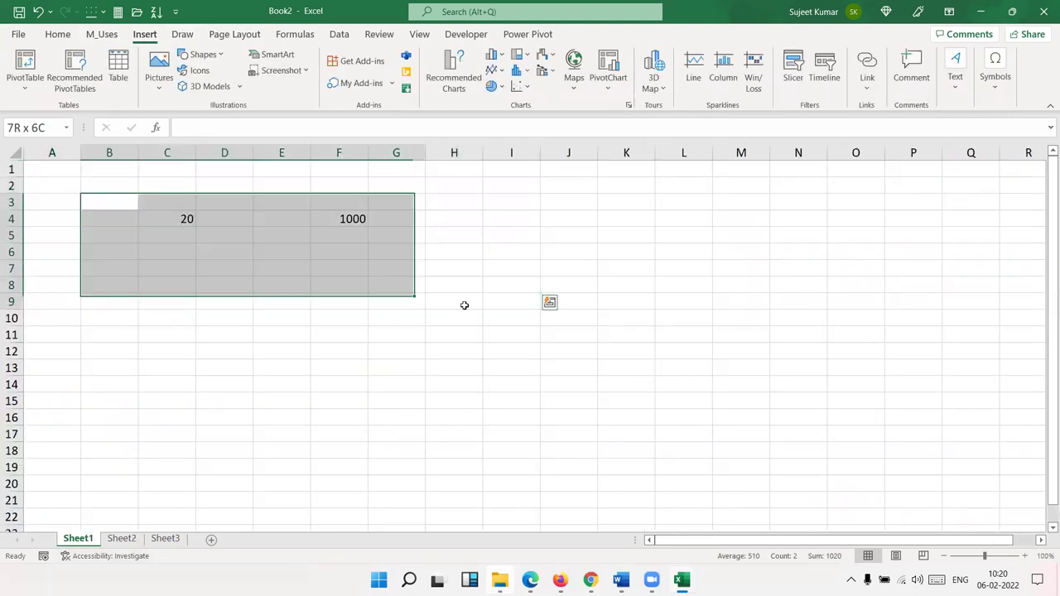
drag(99, 186, 454, 302)
click(121, 539)
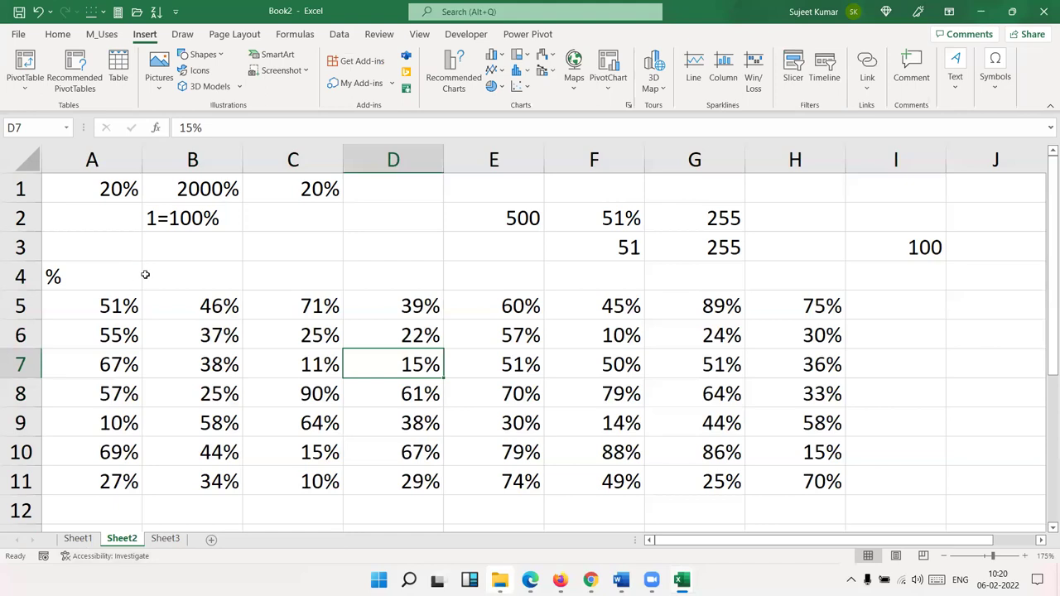
drag(139, 273, 489, 467)
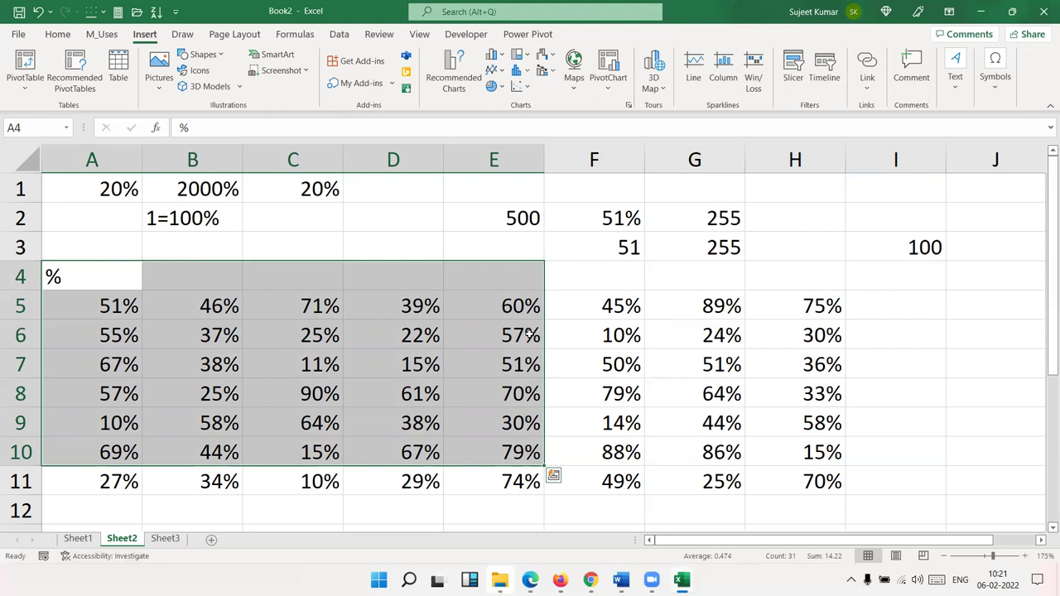
click(530, 334)
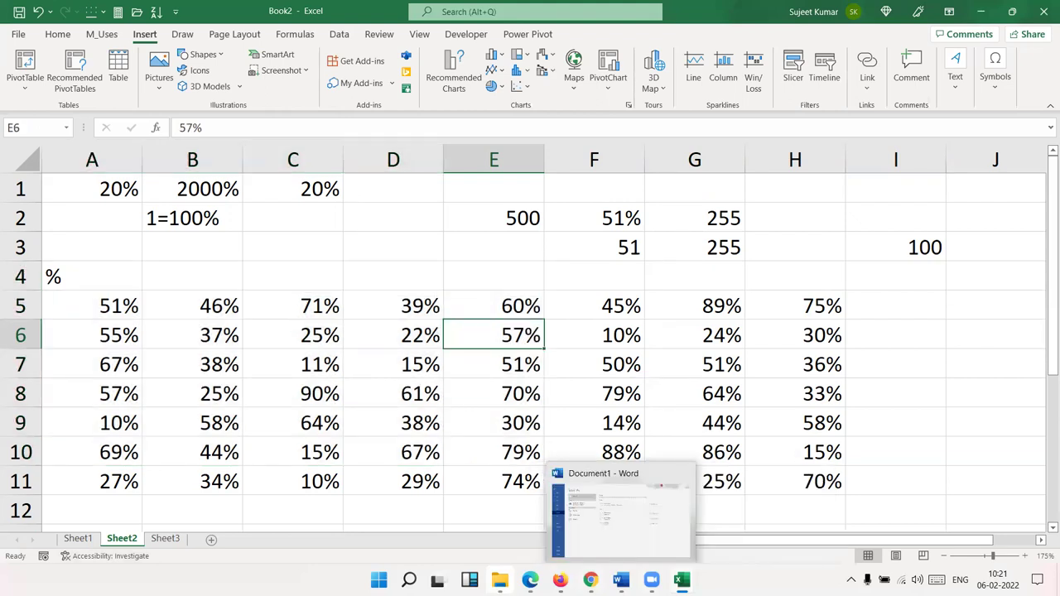
mouse_move(651, 580)
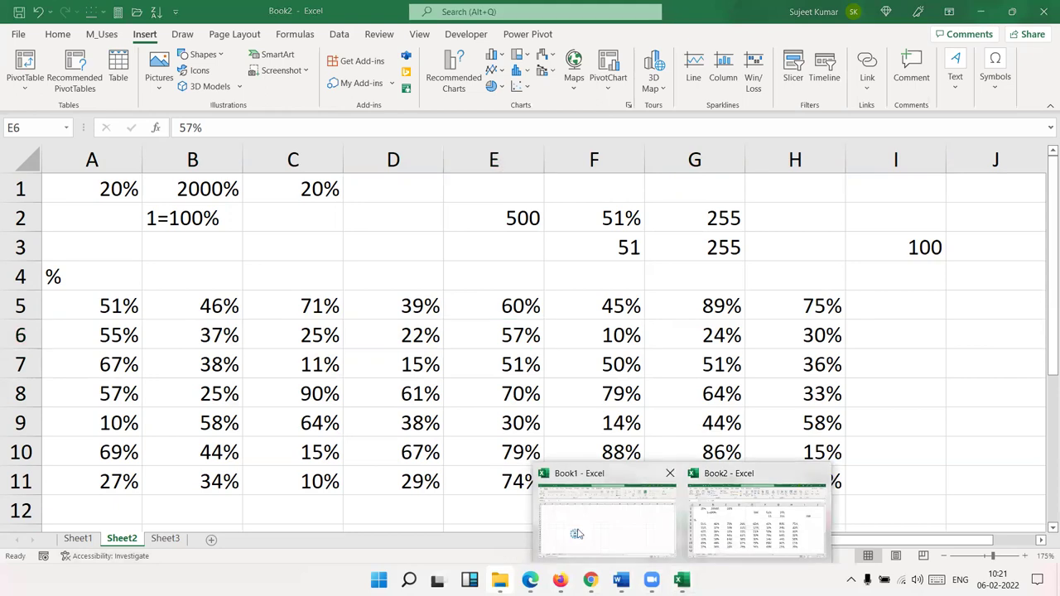
Open Paste Specia Practiks File from recent workbooks and browse its Ex-1, Ex-2 and Pr-1 sheets
click(580, 535)
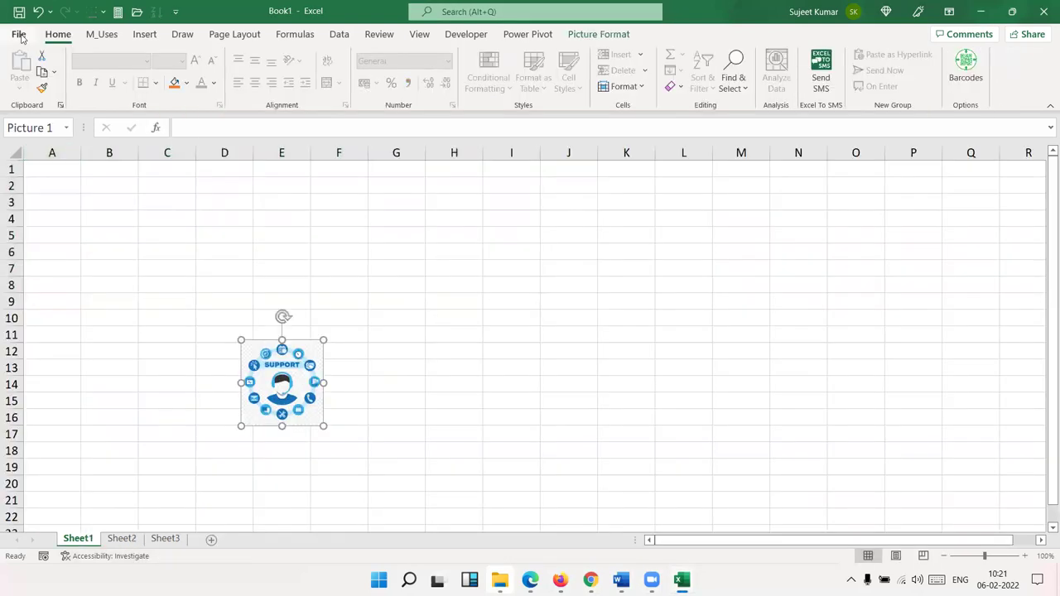
click(19, 34)
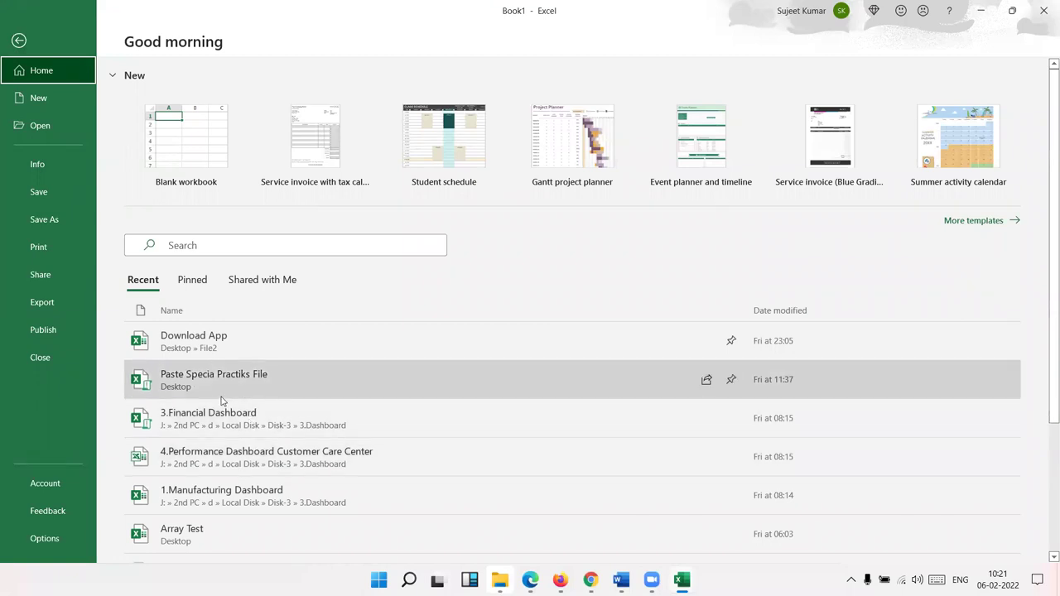
click(185, 386)
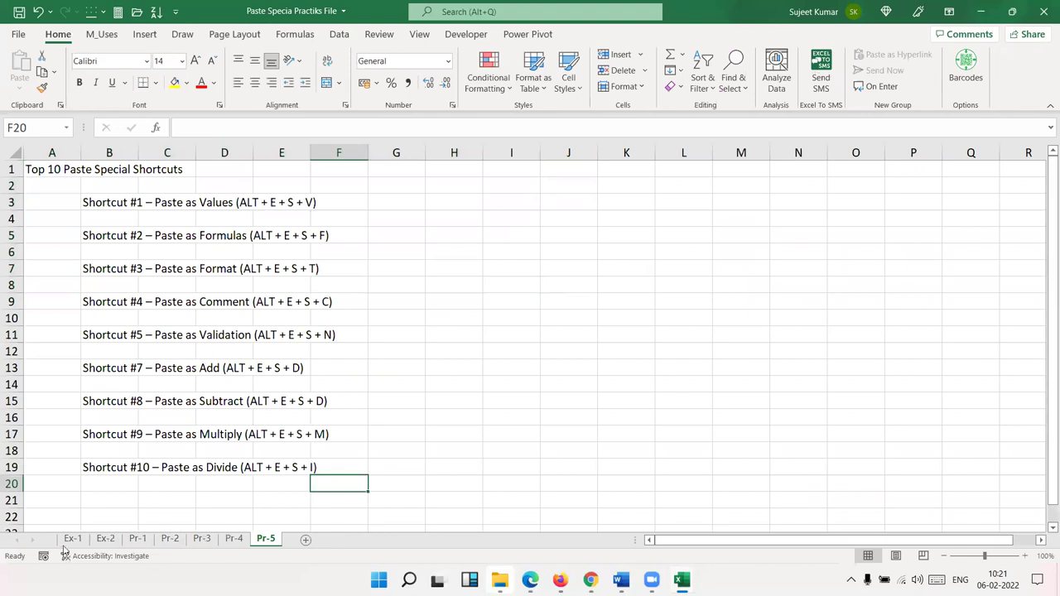
click(73, 539)
click(104, 539)
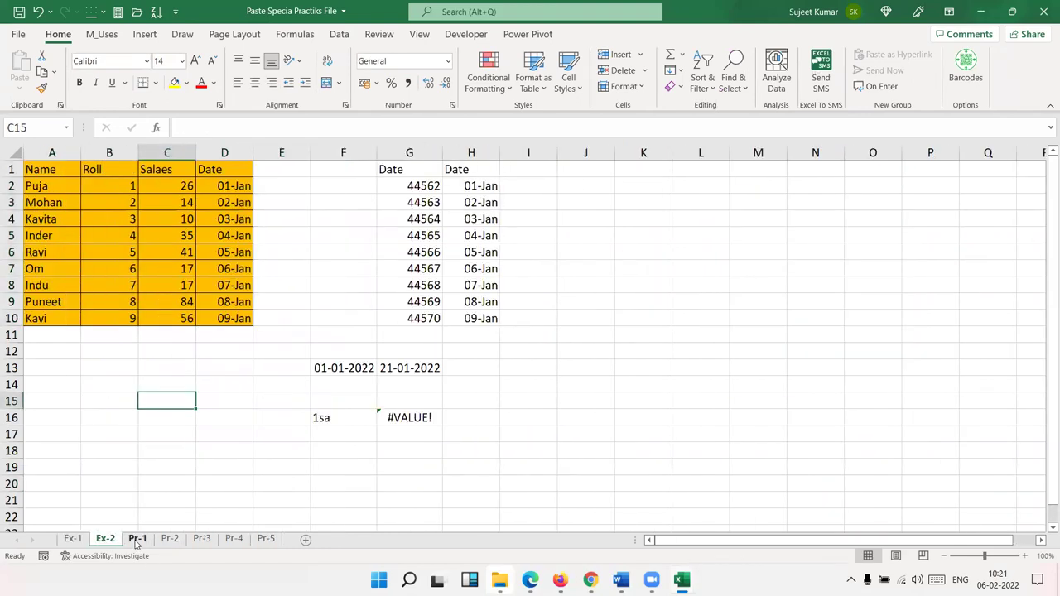
click(138, 539)
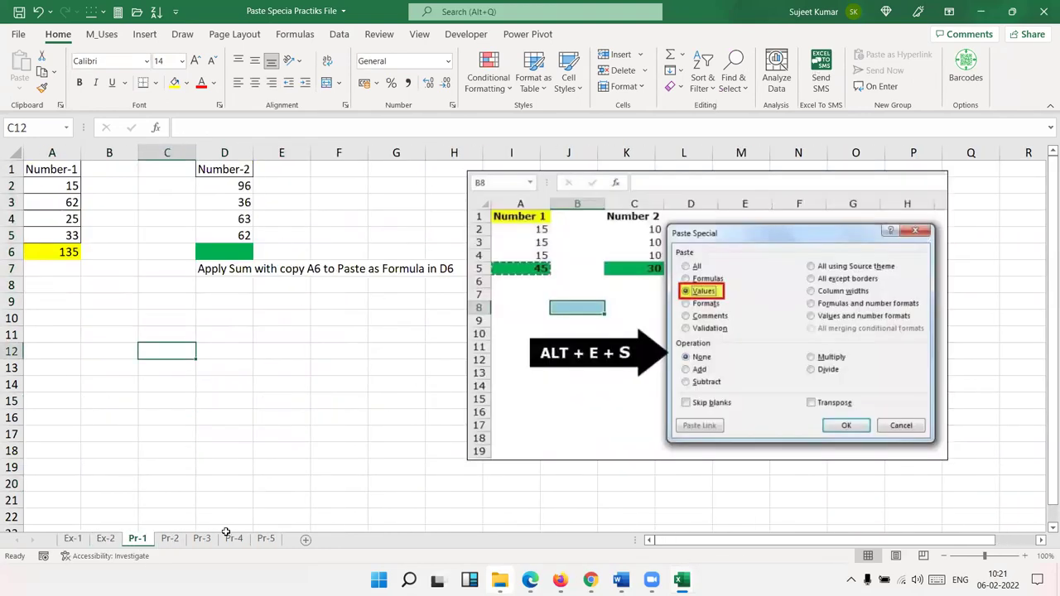
Review the Pr-2, Pr-3 (cells C6, J6) and Pr-4 (cells E8, D13) practice sheets
click(169, 539)
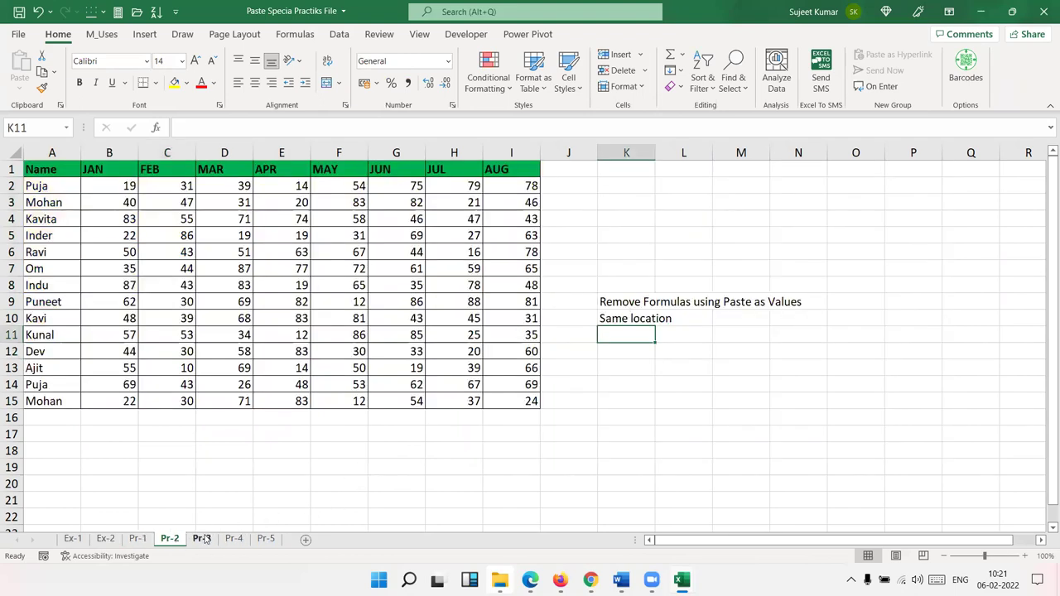
click(203, 539)
click(112, 252)
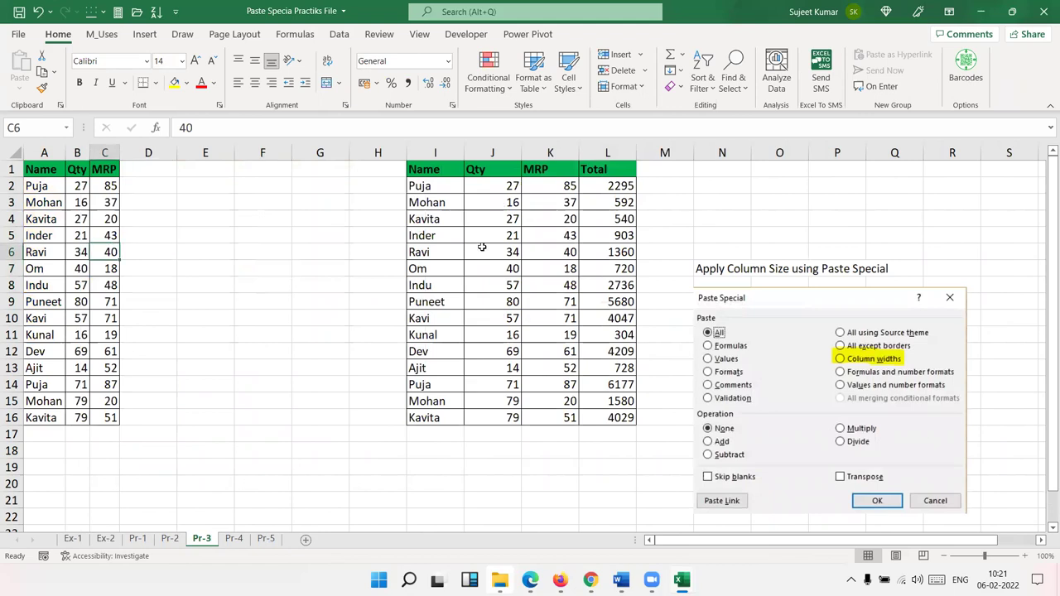
click(489, 252)
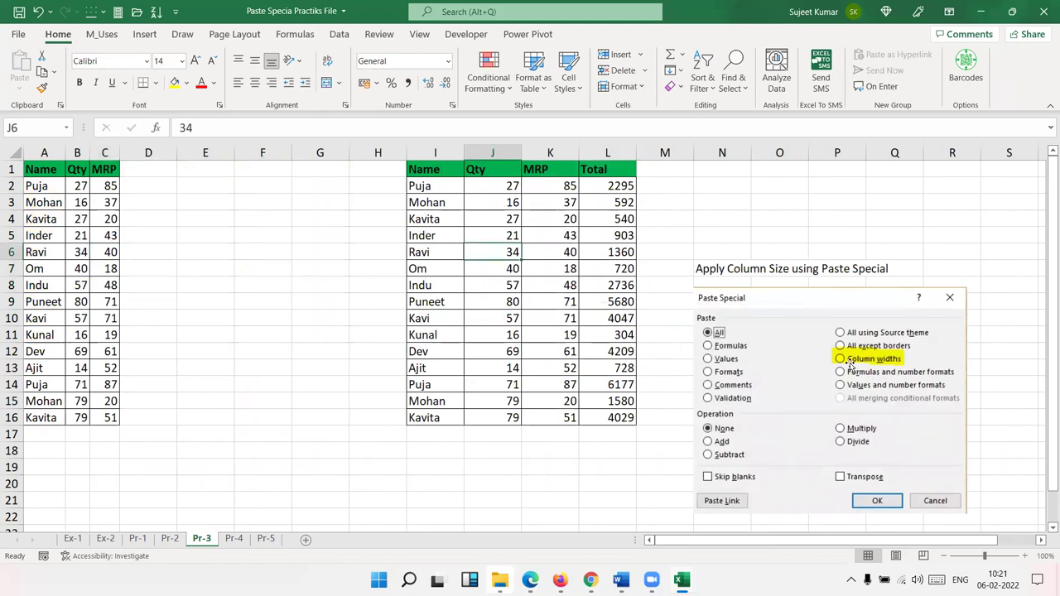
click(235, 539)
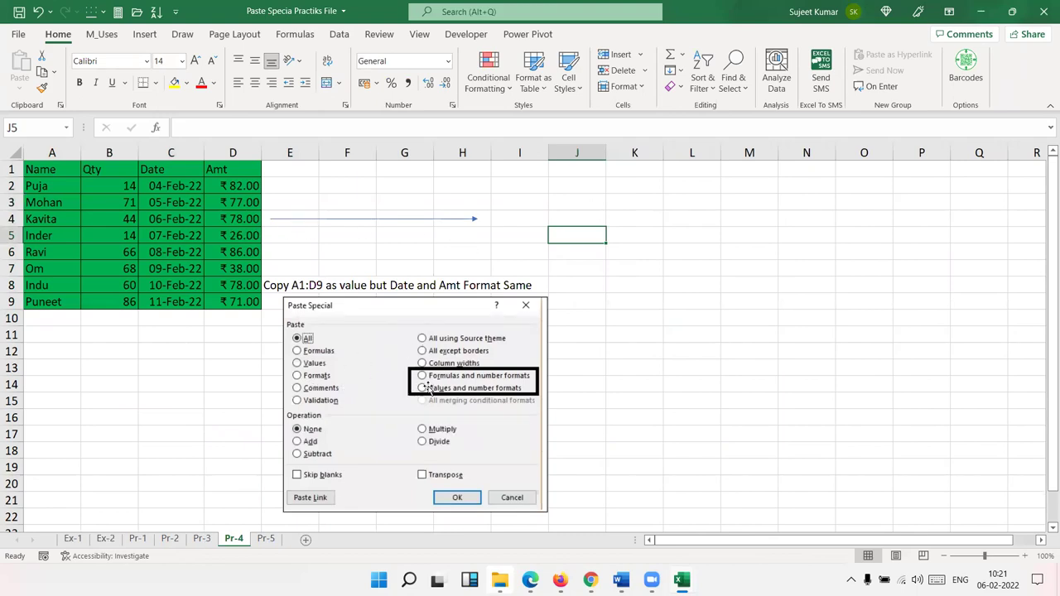
click(276, 289)
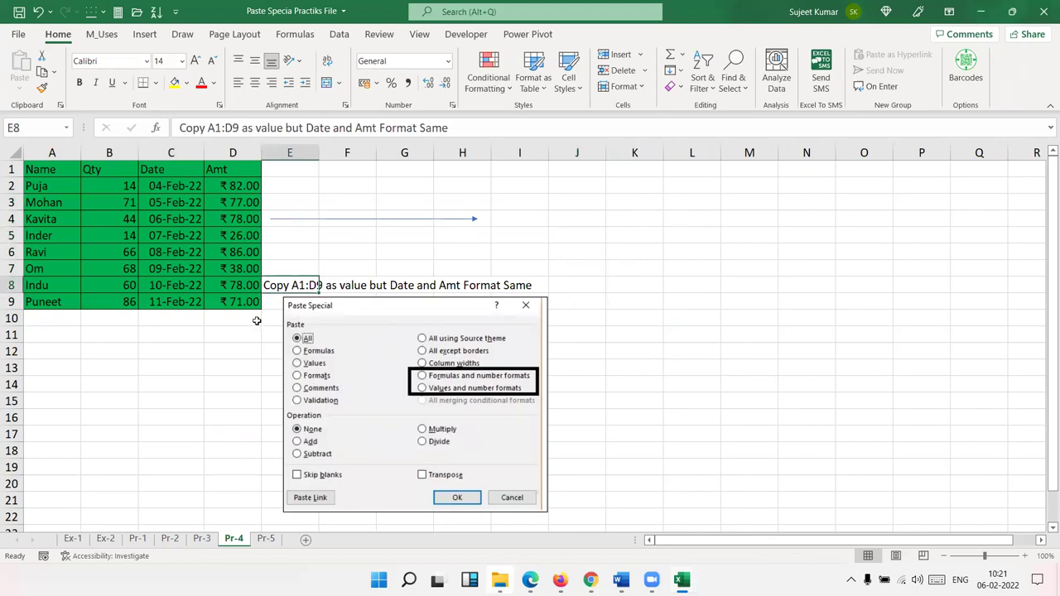
click(245, 366)
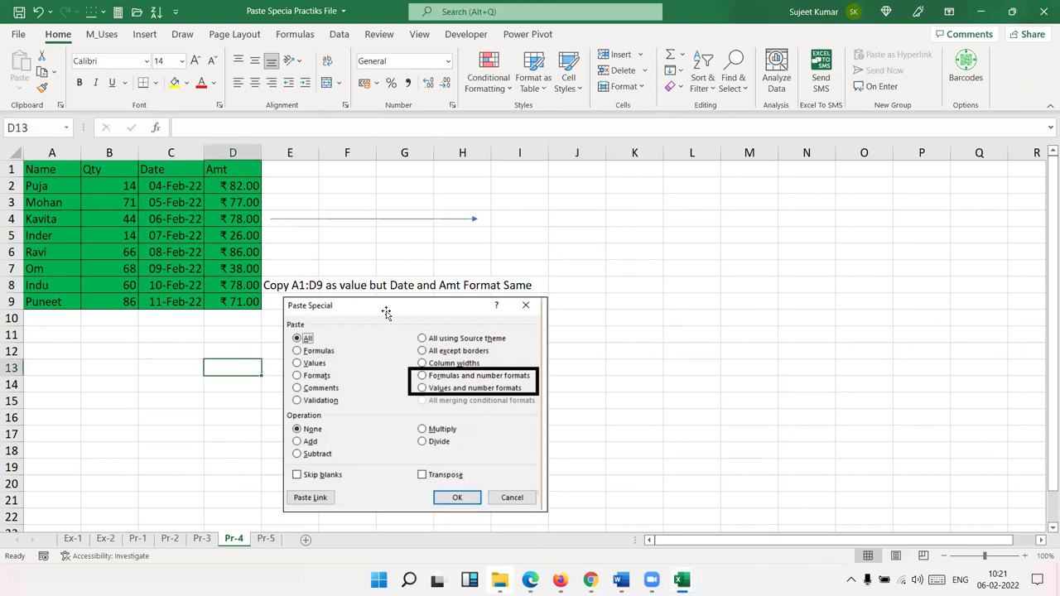
Review the Pr-5 Top 10 Paste Special Shortcuts list, then close the workbook with Don't Save
click(263, 542)
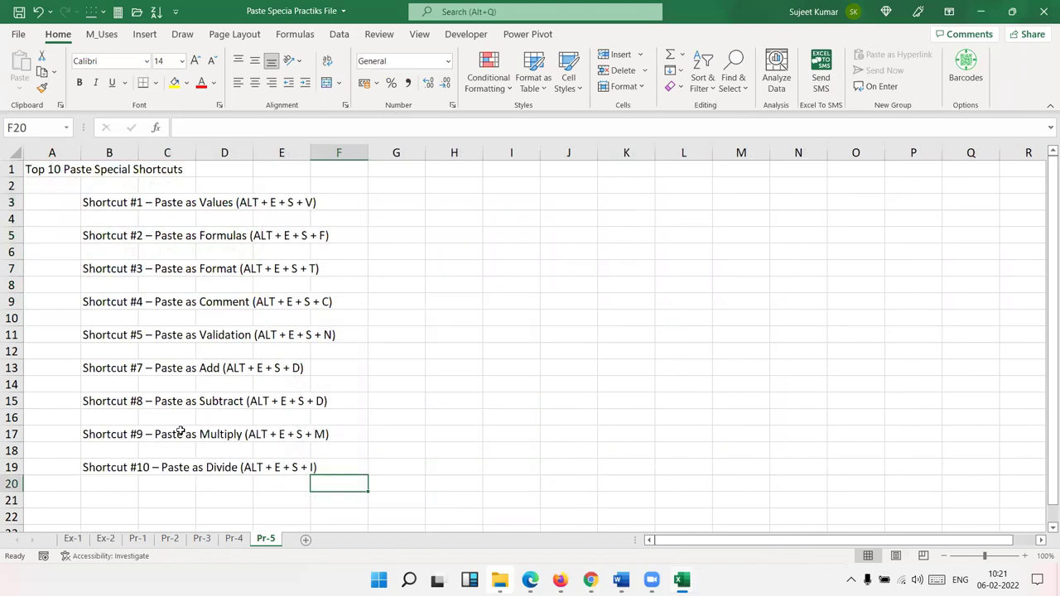
click(118, 469)
drag(104, 334, 121, 202)
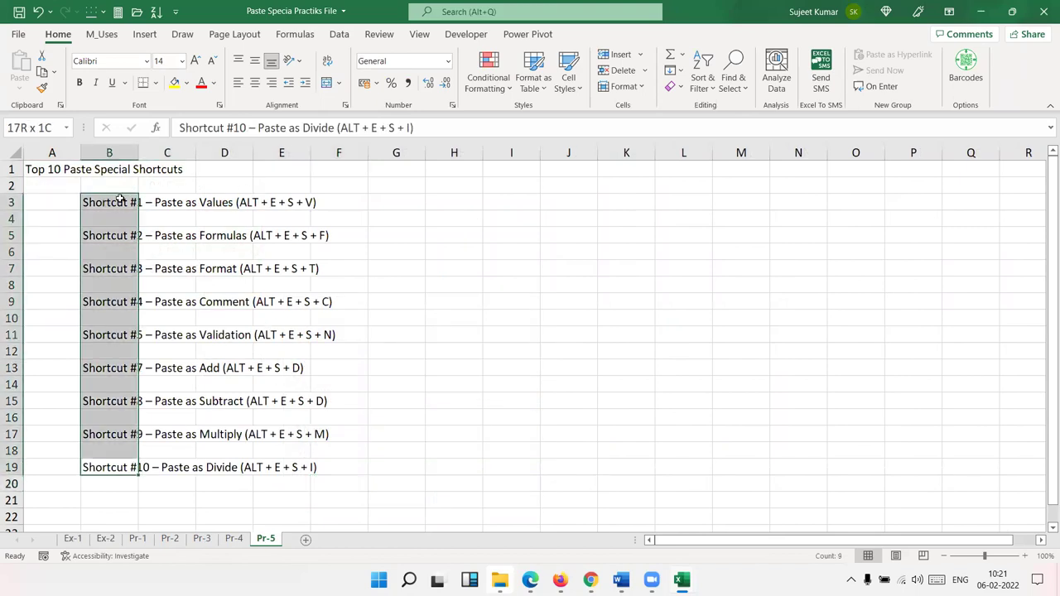
click(166, 219)
click(1044, 16)
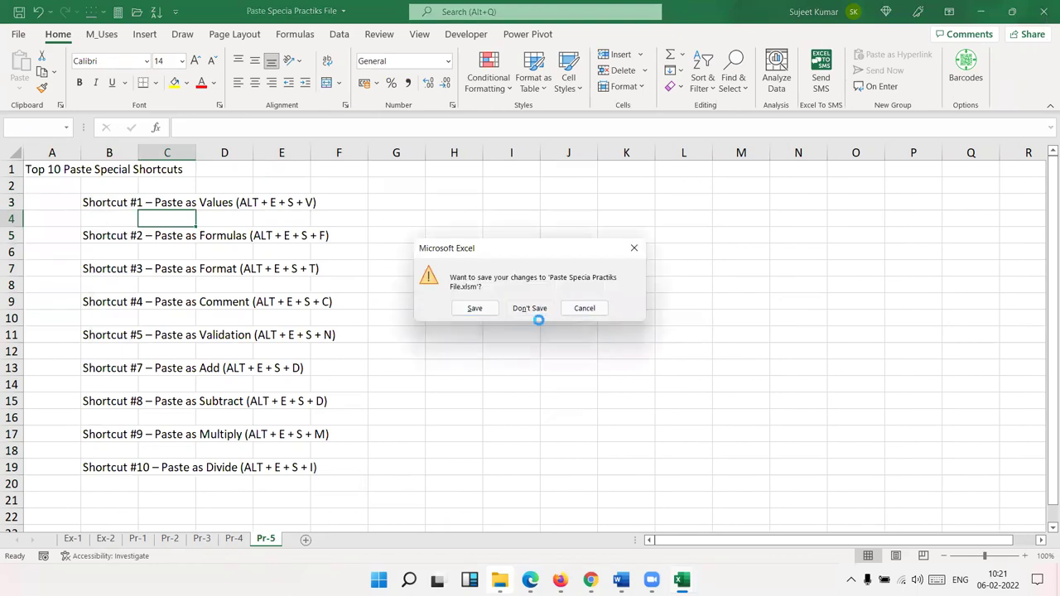
click(534, 311)
Send the Notes-thread draft reply with its two attachments, then preview paste special Part -2.pdf
click(591, 580)
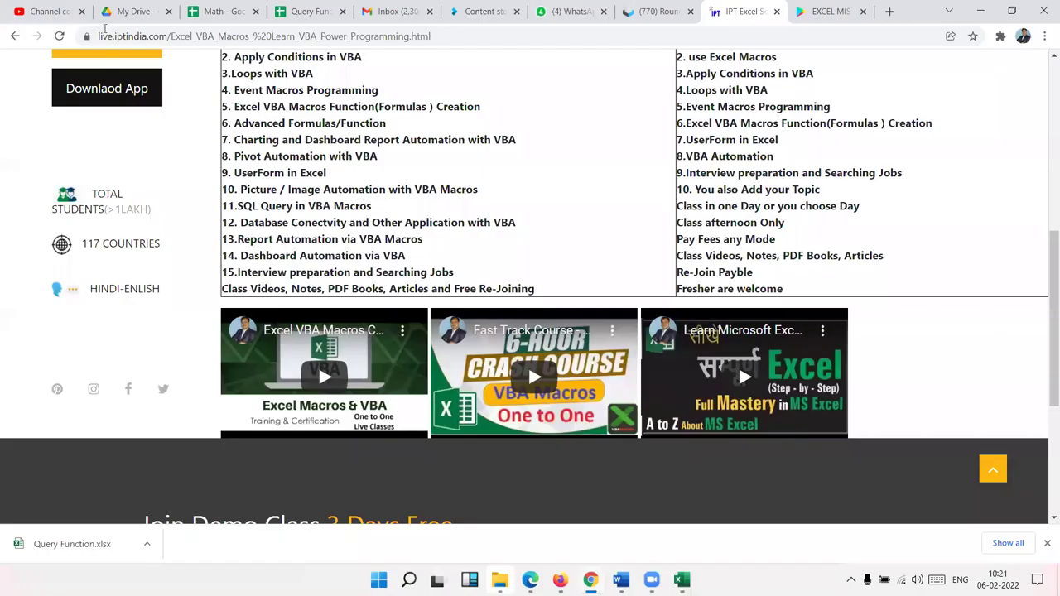
click(407, 16)
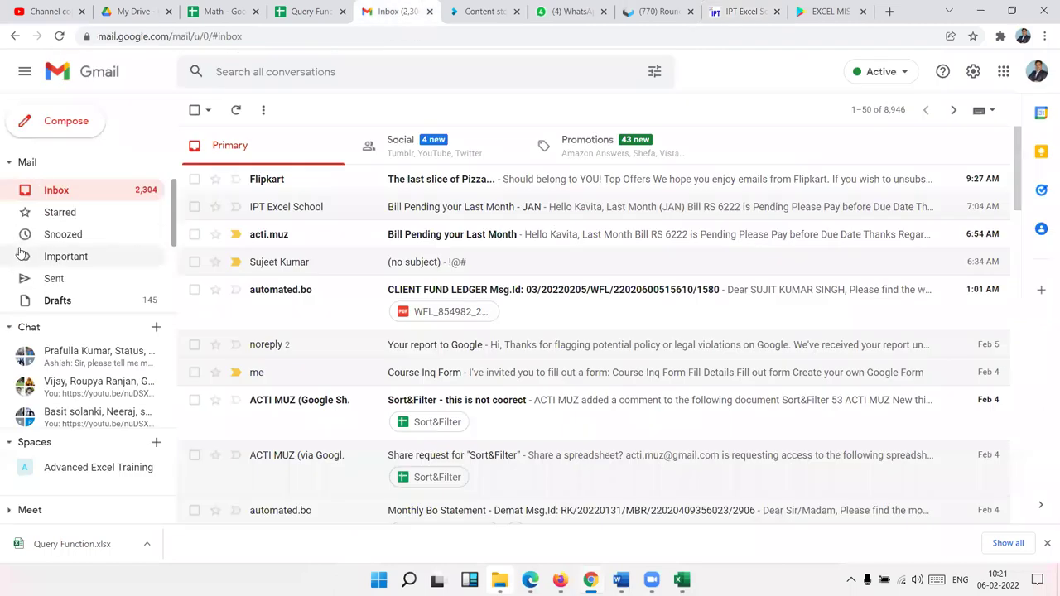
click(54, 280)
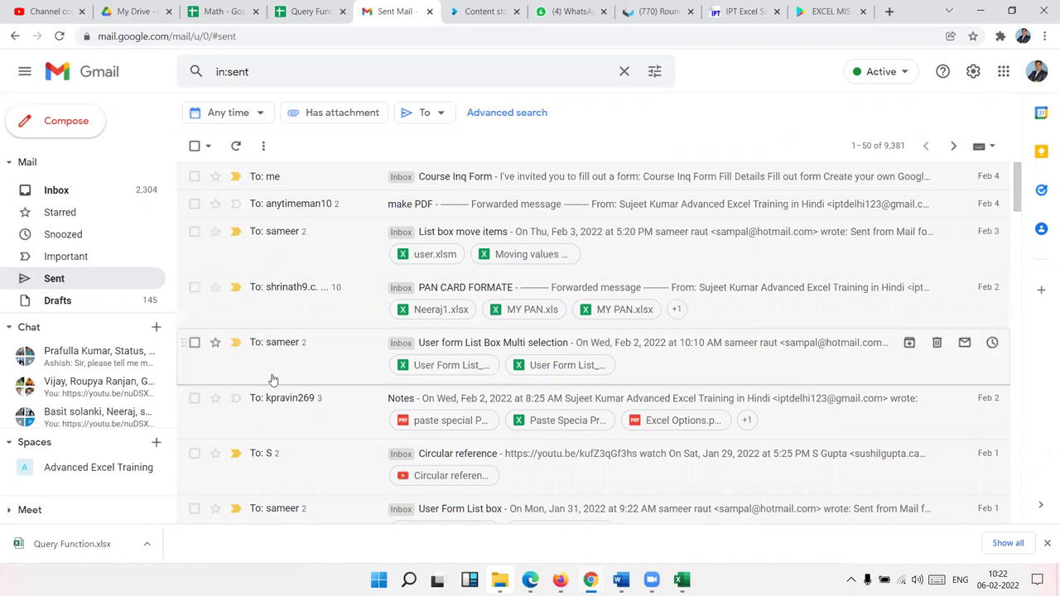
click(290, 434)
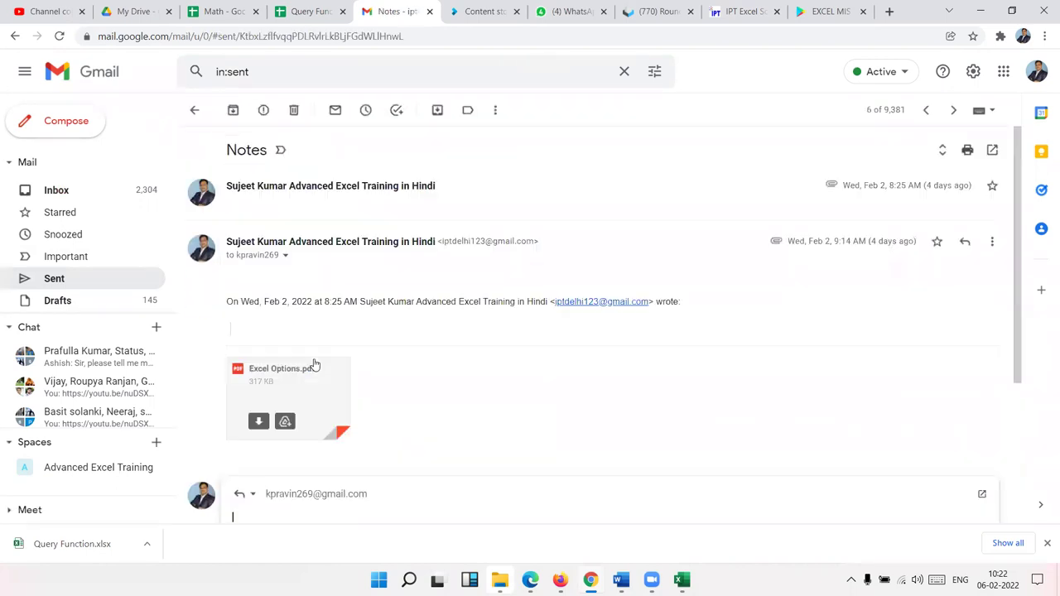
click(257, 451)
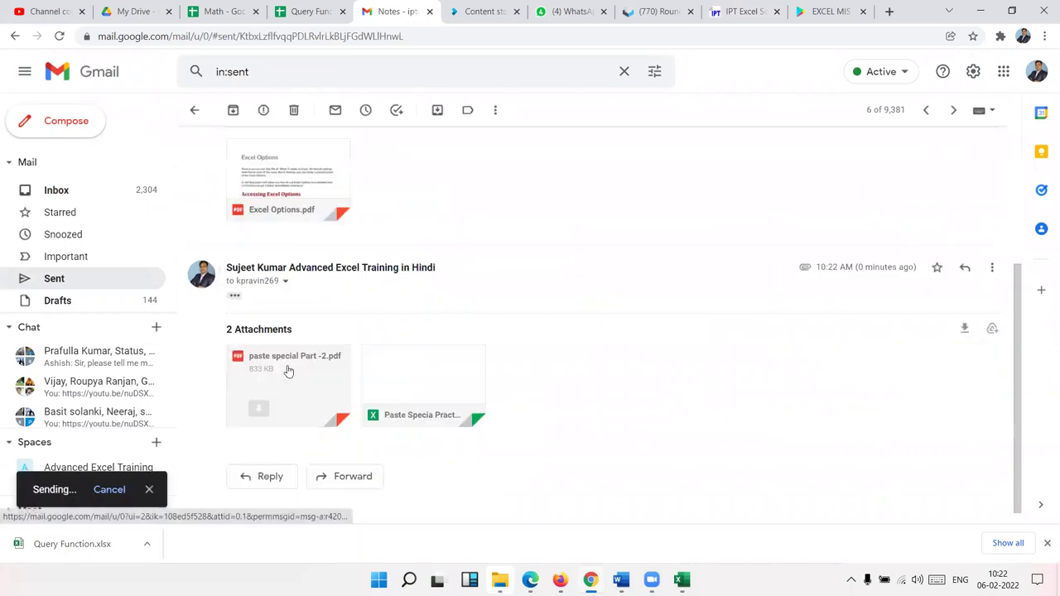
scroll(288, 349, down, 3)
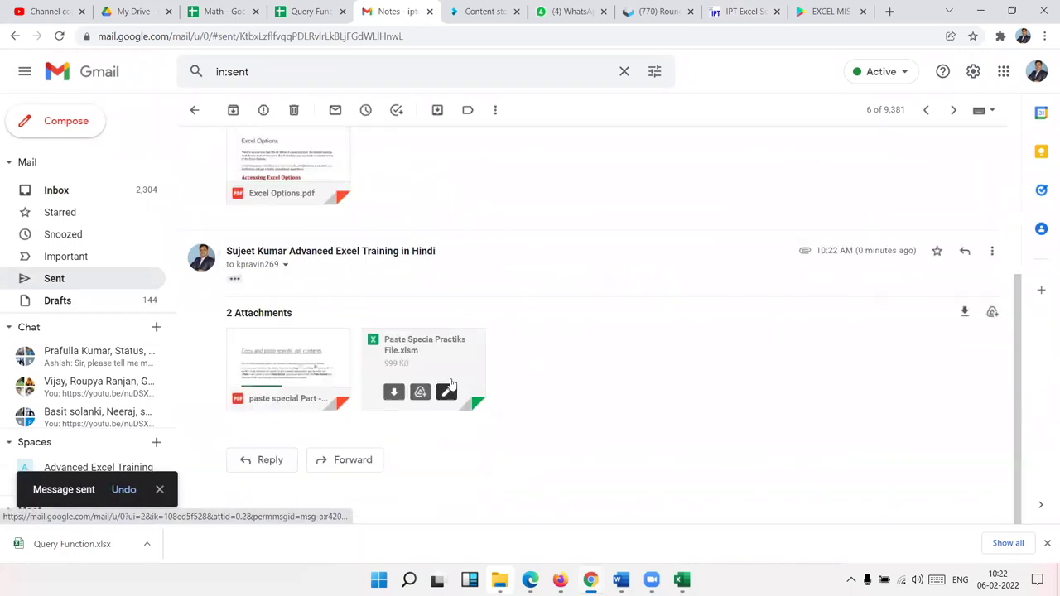
click(274, 371)
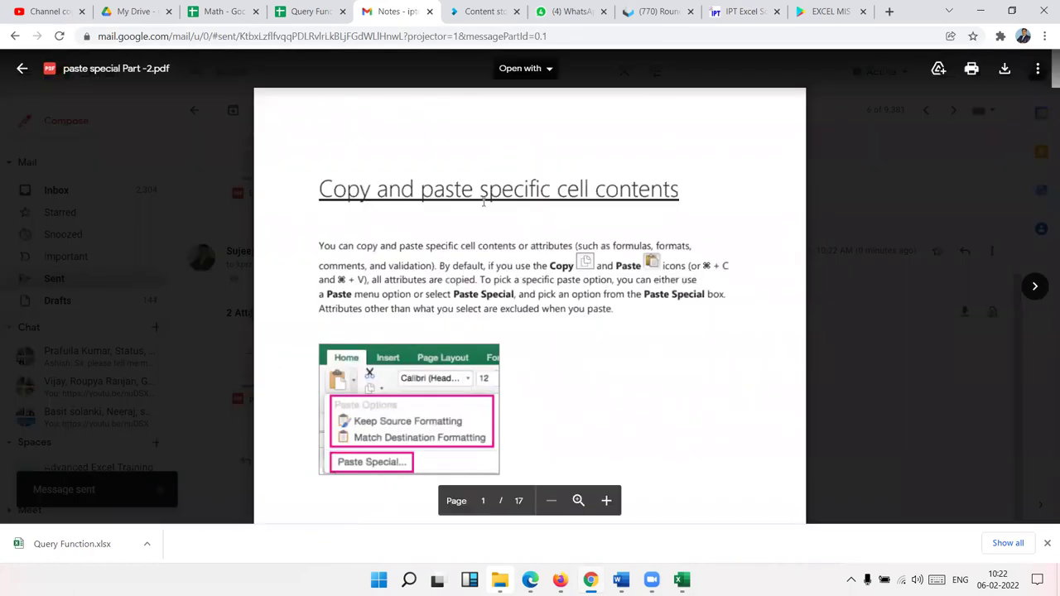
Scroll through all pages of the paste special Part -2.pdf preview
scroll(555, 267, down, 1)
scroll(559, 268, down, 5)
scroll(563, 270, down, 3)
scroll(568, 272, down, 5)
scroll(570, 273, down, 5)
scroll(569, 272, down, 5)
scroll(569, 274, down, 5)
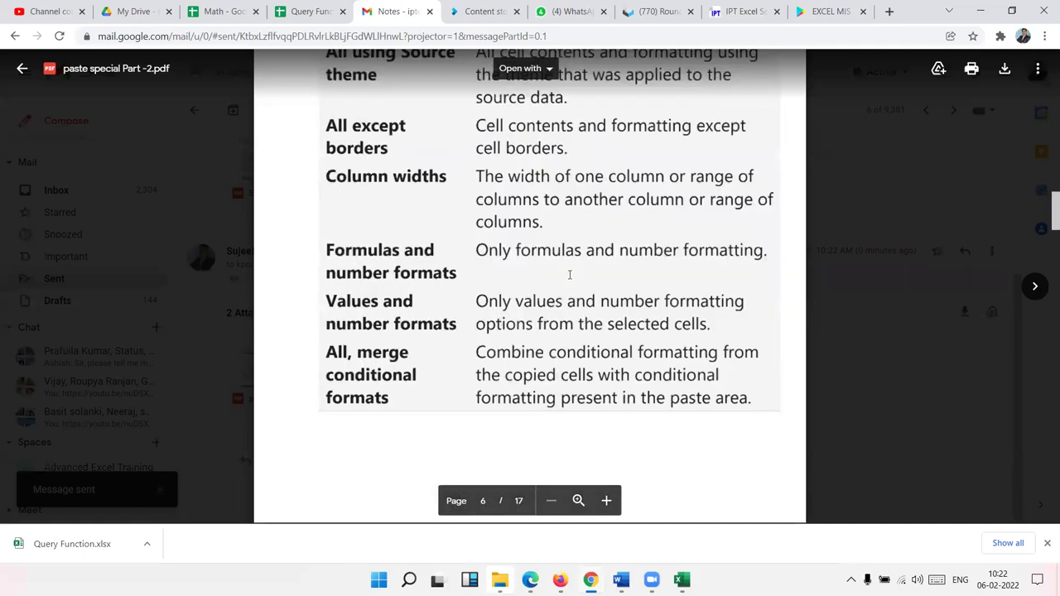
scroll(569, 274, down, 5)
scroll(570, 275, down, 1)
scroll(570, 276, down, 5)
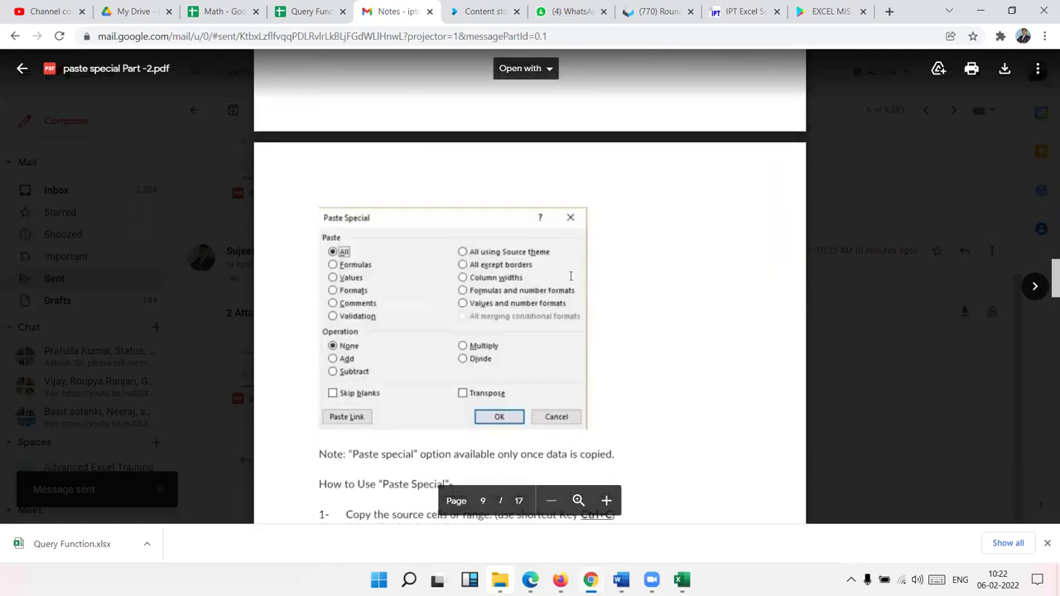
scroll(571, 277, down, 5)
scroll(571, 278, down, 5)
scroll(571, 277, down, 5)
scroll(571, 277, down, 5)
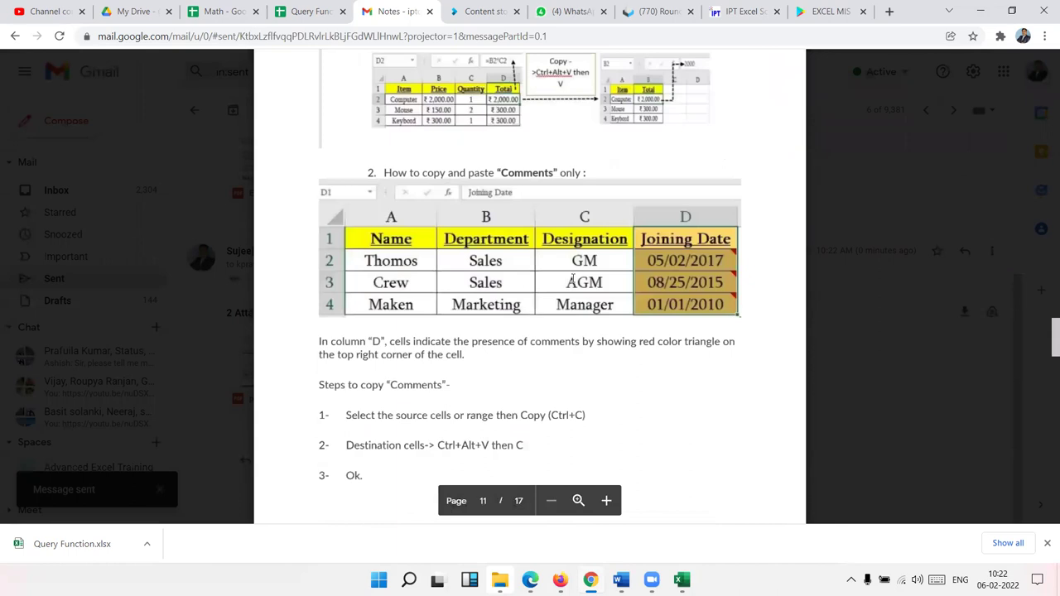
scroll(571, 276, down, 3)
scroll(568, 273, down, 5)
scroll(568, 273, down, 1)
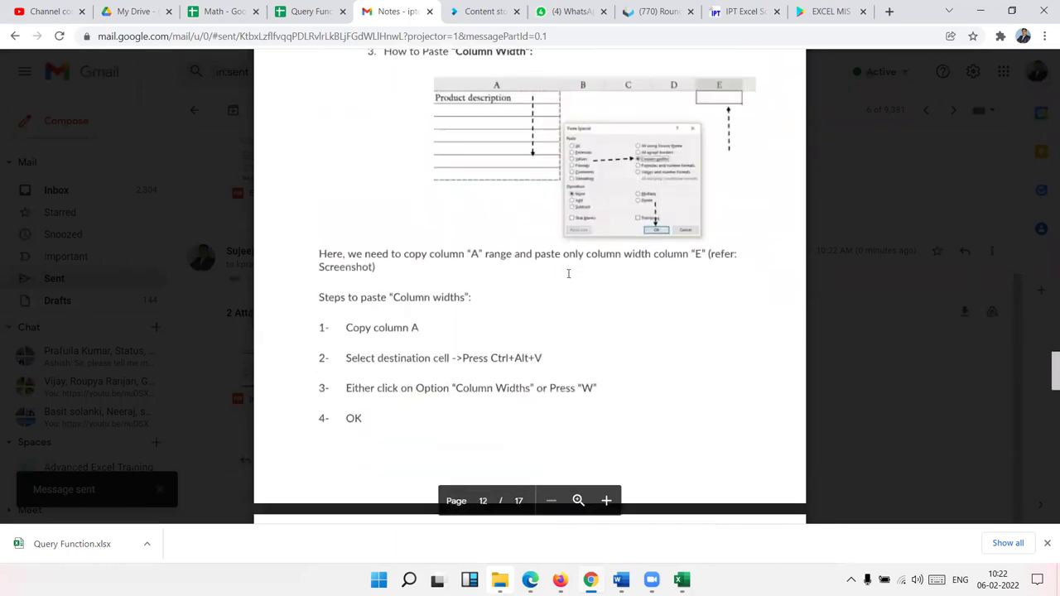
scroll(565, 277, down, 5)
scroll(563, 279, down, 1)
scroll(563, 279, down, 5)
scroll(561, 281, down, 5)
scroll(560, 284, down, 5)
scroll(560, 284, down, 3)
scroll(558, 284, down, 5)
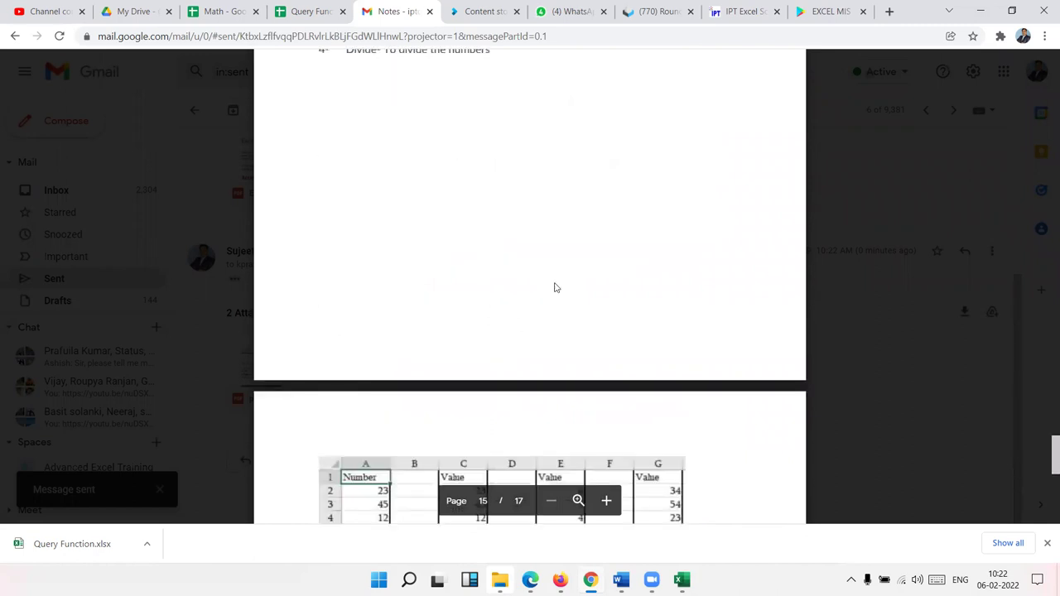
Close the PDF preview, then preview and close the Paste Specia Practiks File.xlsm attachment
key(Escape)
click(408, 350)
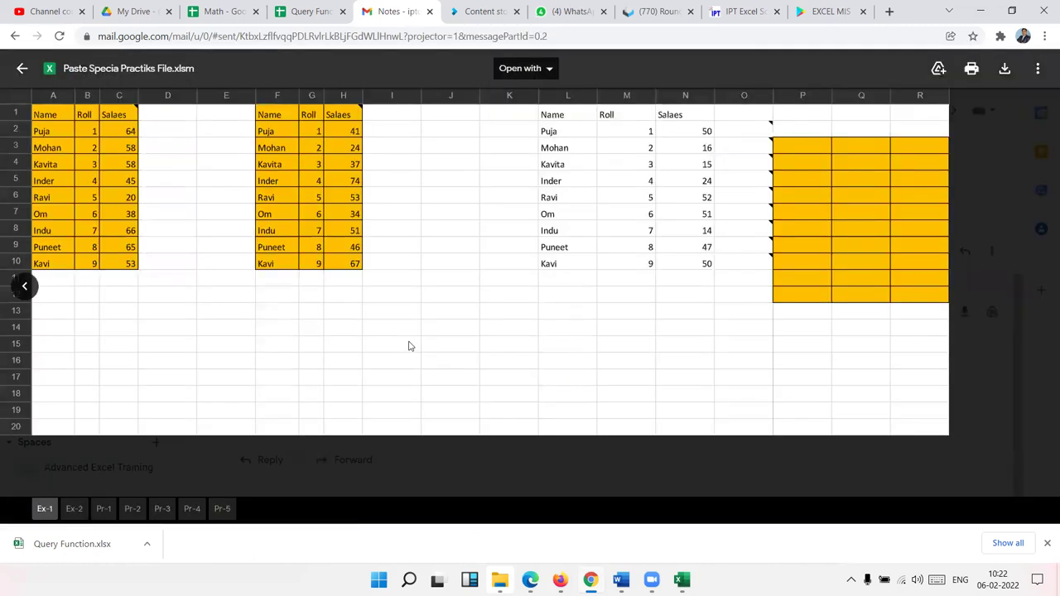
key(Escape)
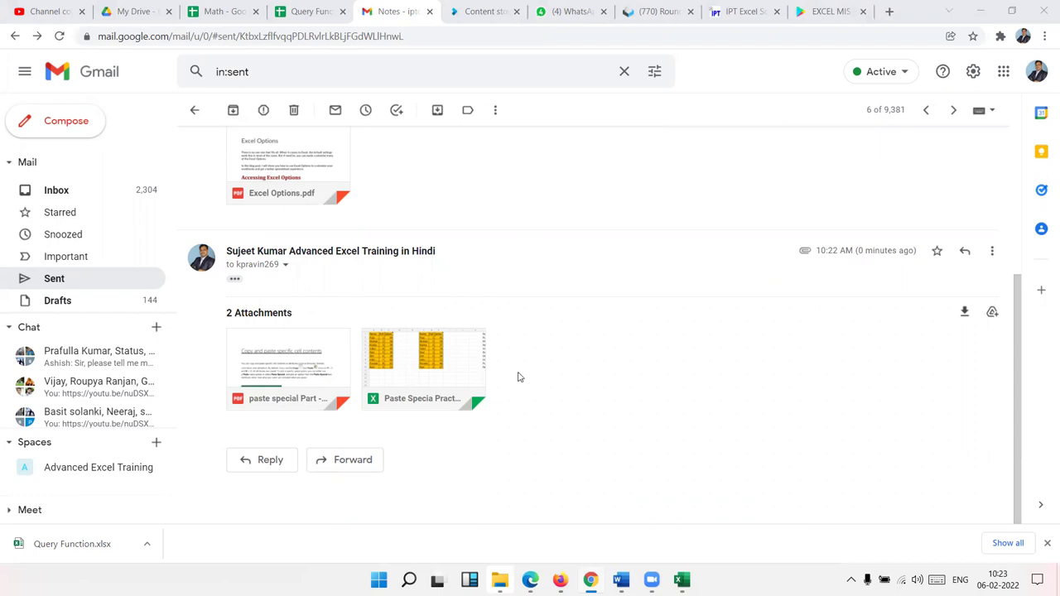
Reopen and close the paste special Part -2.pdf preview, then minimize everything to the desktop
mouse_move(448, 370)
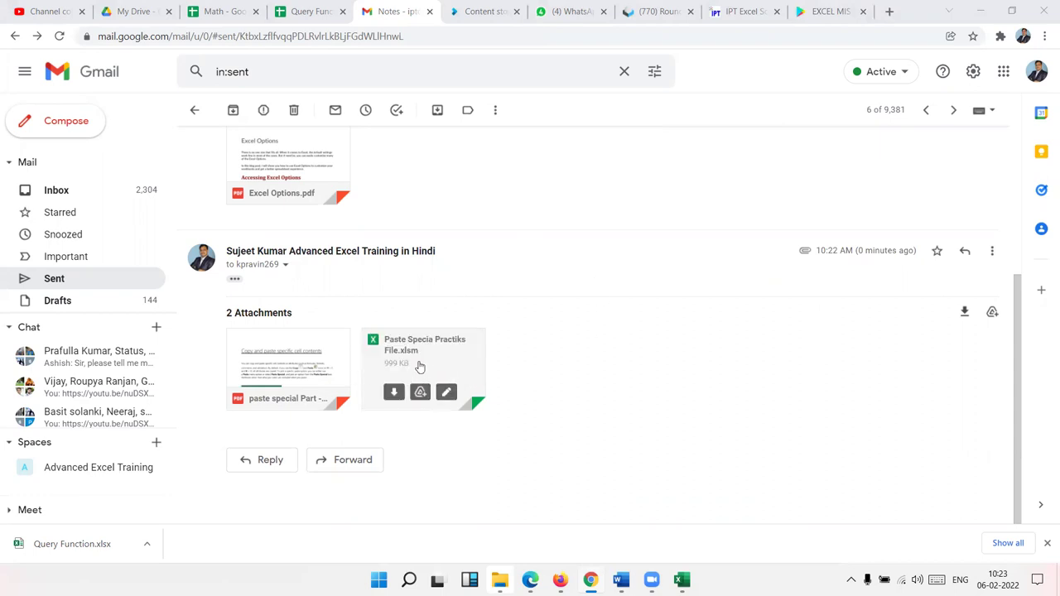
mouse_move(308, 389)
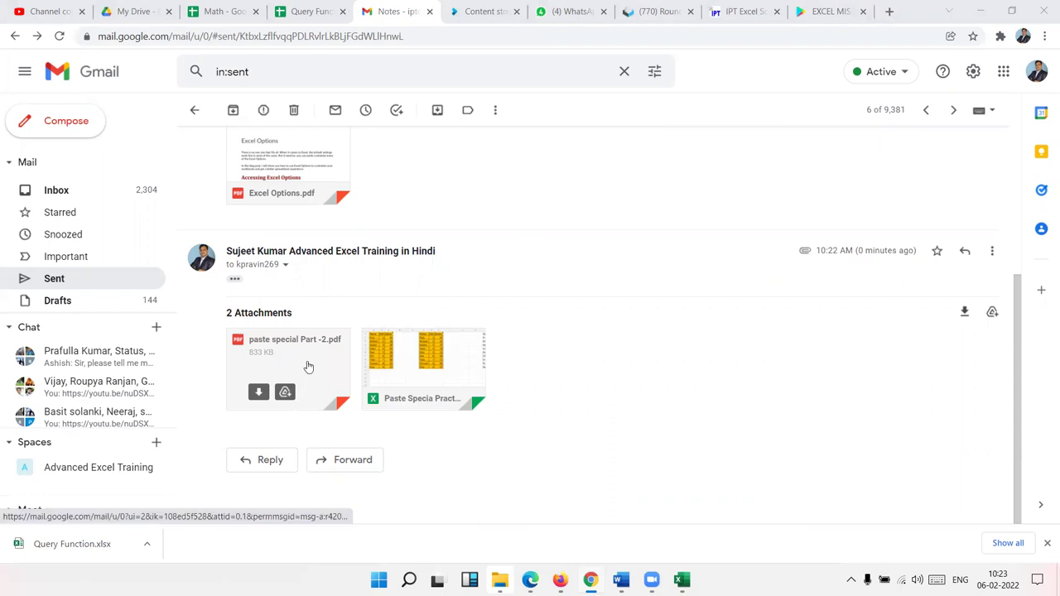
click(306, 364)
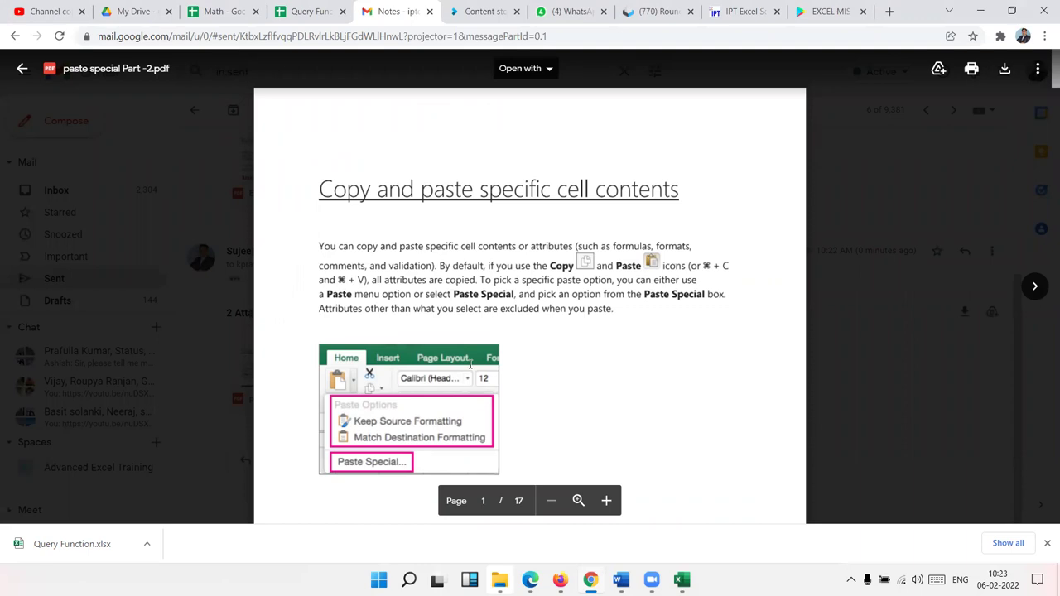
key(Escape)
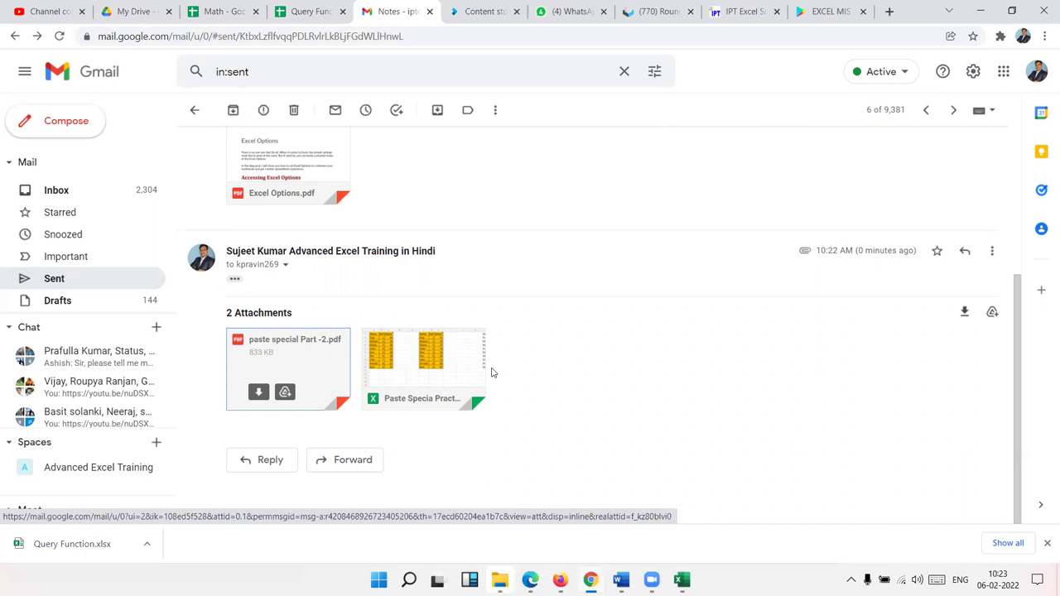
click(1044, 575)
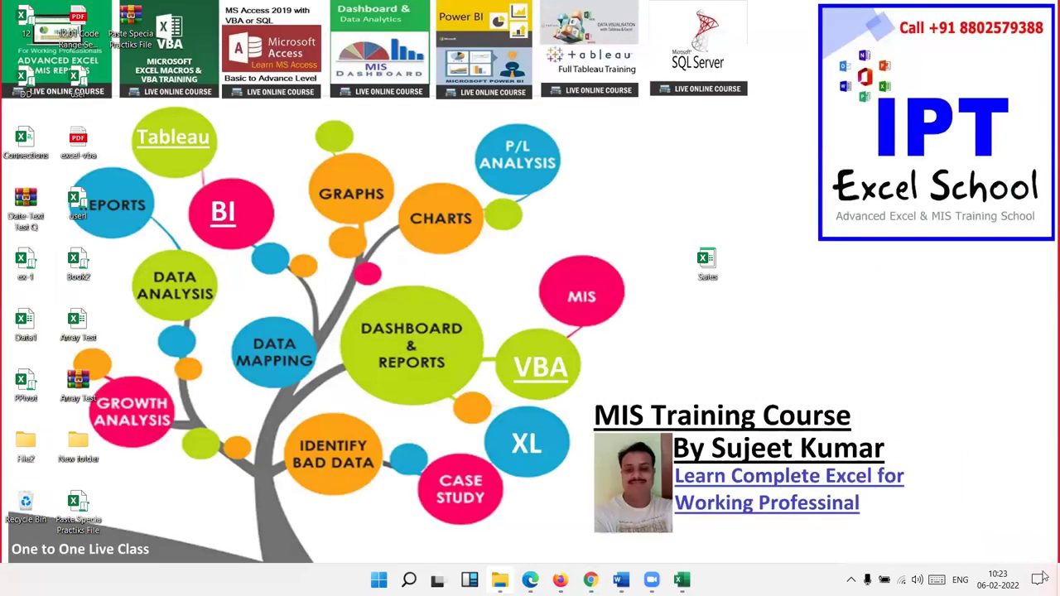